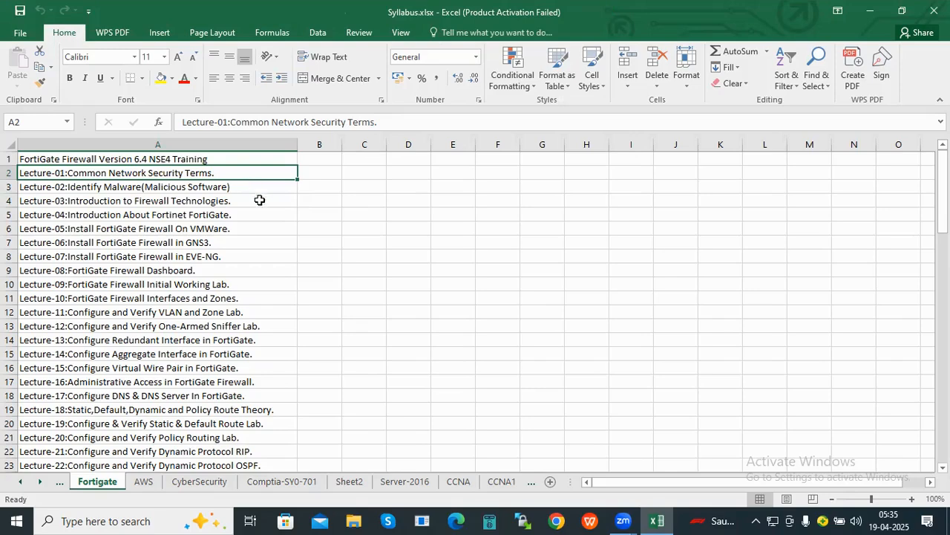
# - Highlight the Lecture-05 VMware install topic, then return to the course title in A1
pyautogui.click(273, 228)
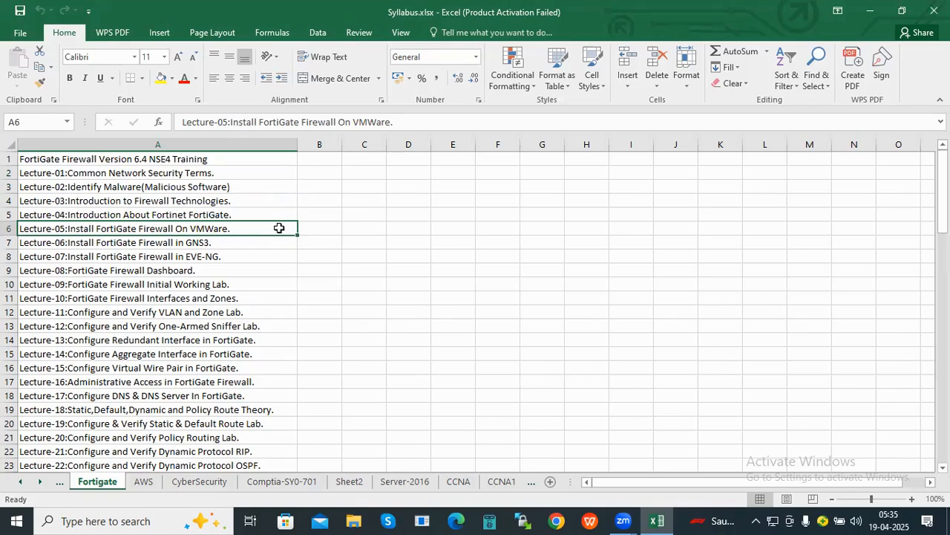
pyautogui.click(205, 160)
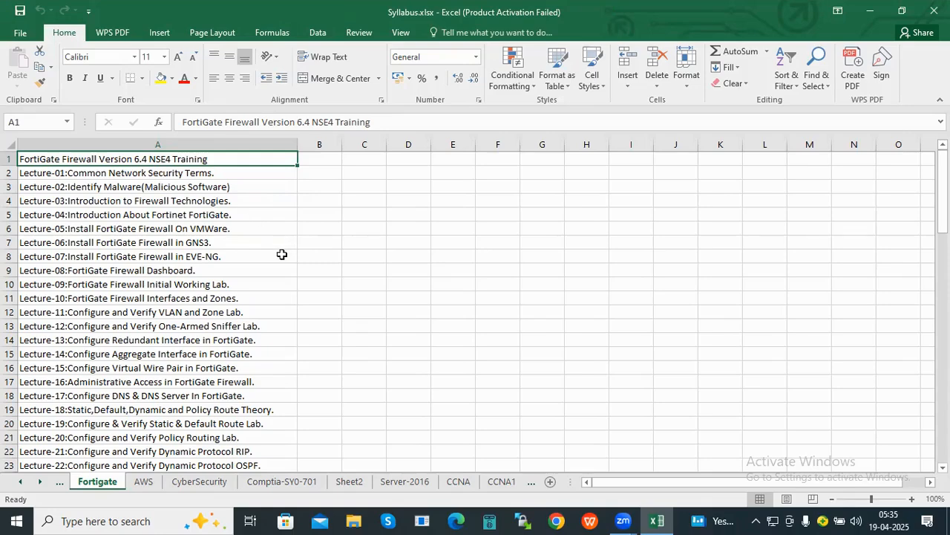
pyautogui.scroll(-2, 283, 255)
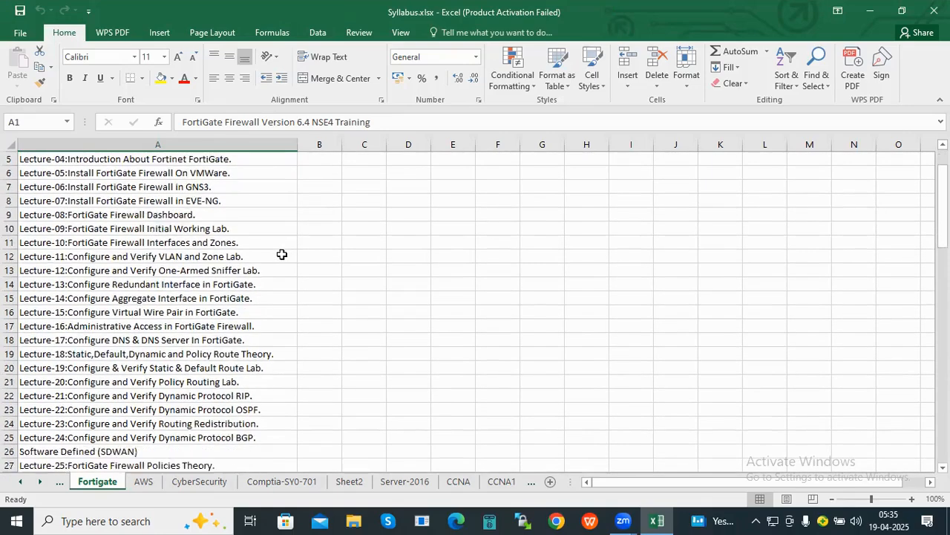
pyautogui.scroll(2, 283, 254)
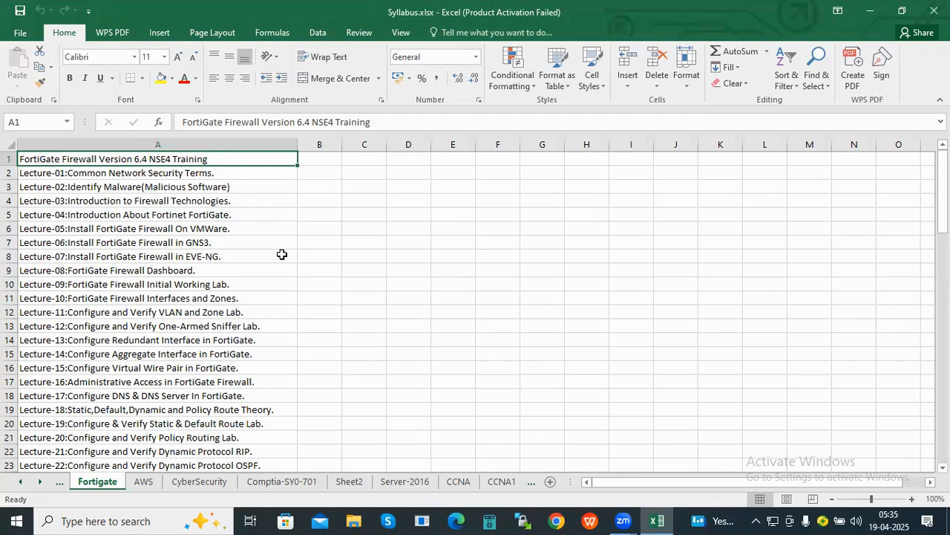
pyautogui.scroll(-1, 282, 255)
pyautogui.scroll(1, 282, 255)
pyautogui.scroll(-2, 281, 255)
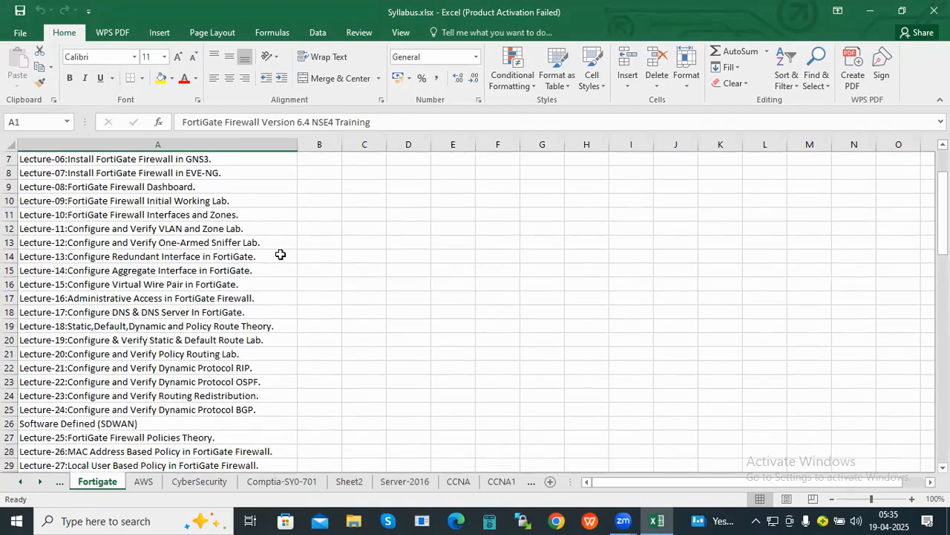
pyautogui.scroll(2, 281, 255)
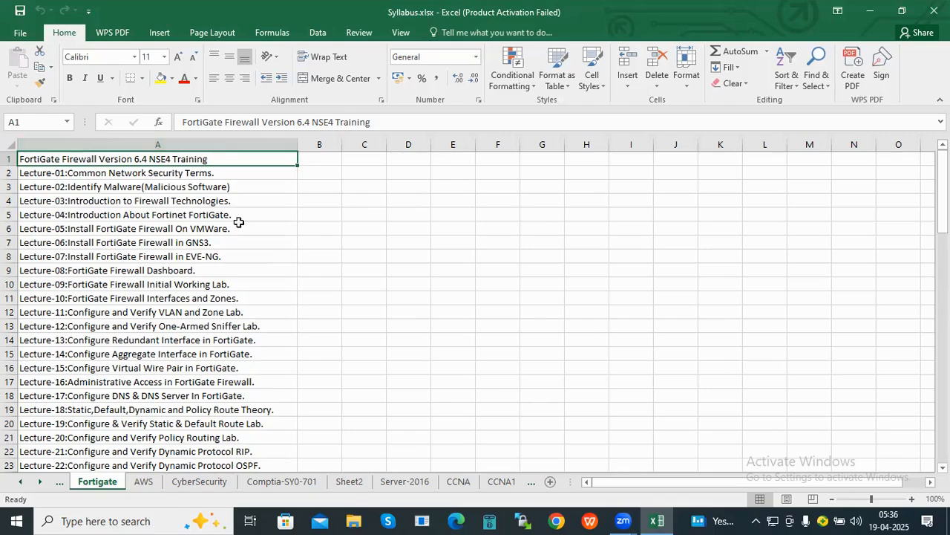
# - Point out Lectures 01, 03, 04 and 05, and select the FortiGate install lectures in A6:A8
pyautogui.click(124, 174)
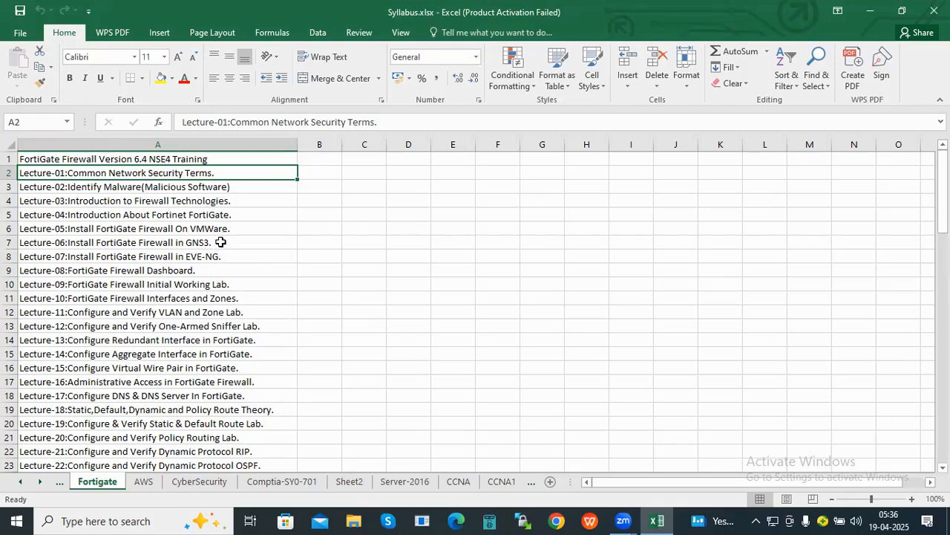
pyautogui.click(232, 204)
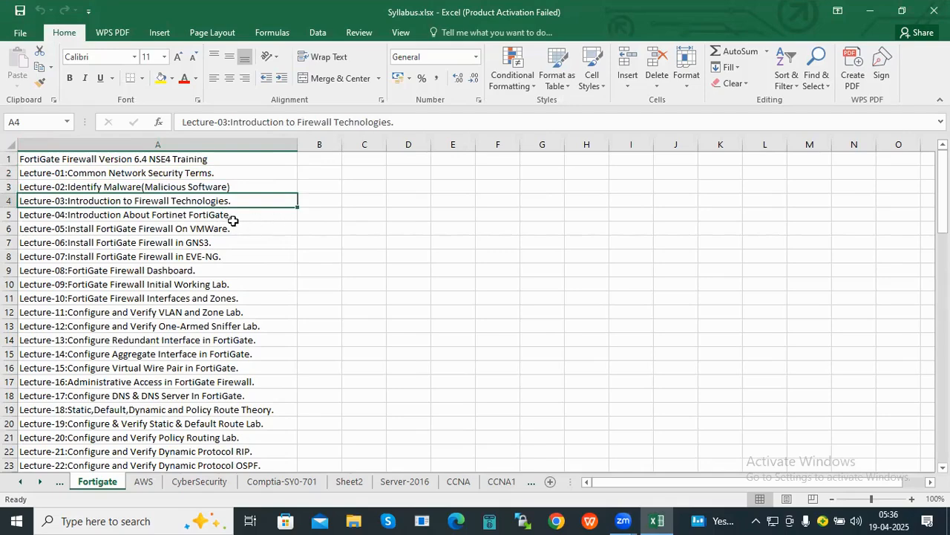
pyautogui.click(233, 221)
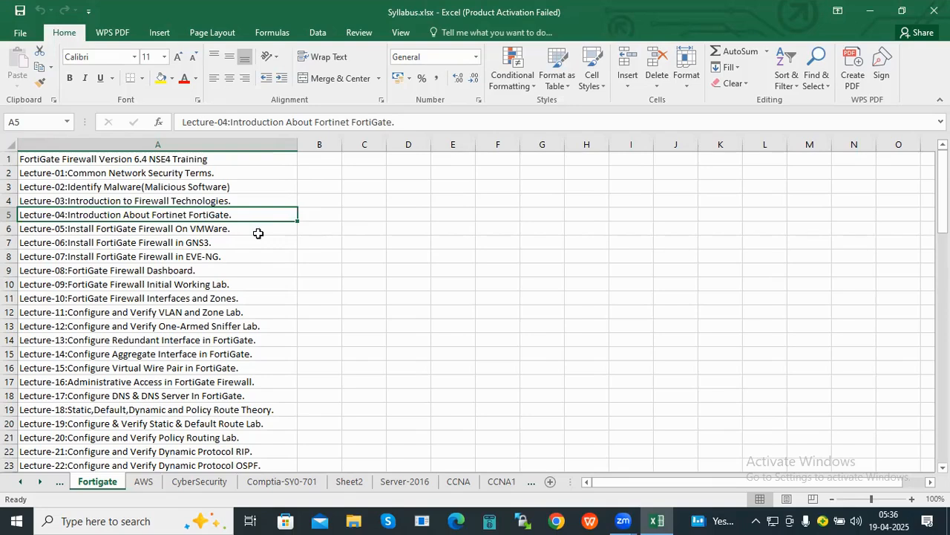
pyautogui.click(257, 235)
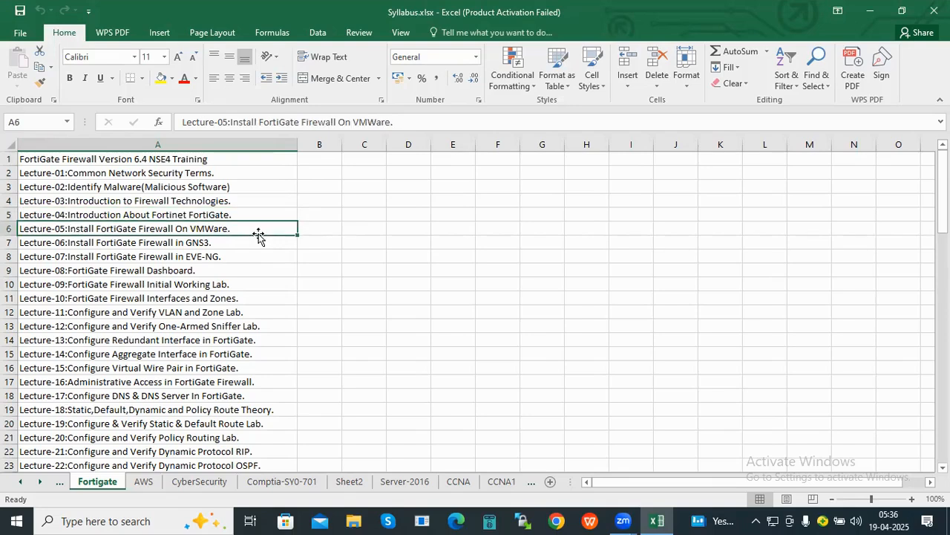
pyautogui.moveTo(276, 232); pyautogui.dragTo(280, 258)
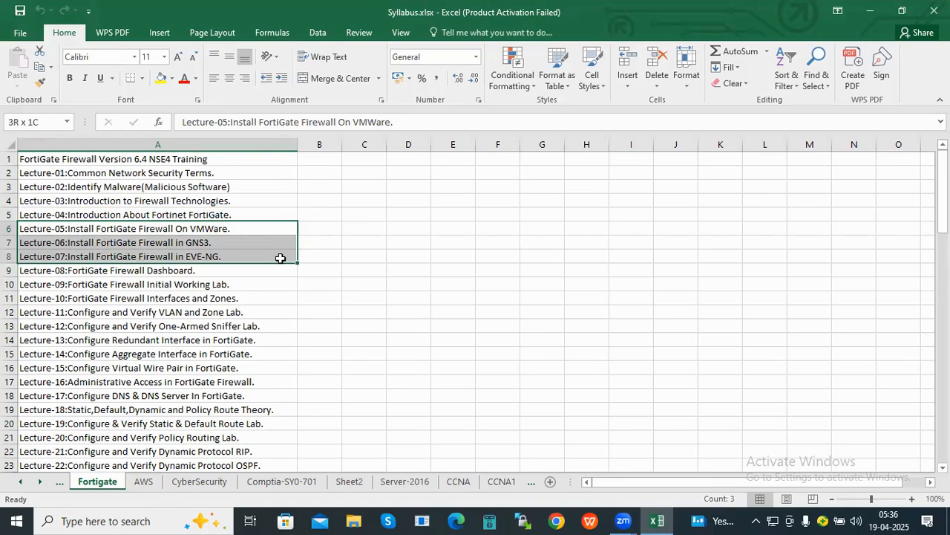
# - Review Lectures 05 to 08 (VMware, GNS3, EVE-NG, dashboard) and select rows 1 to 9
pyautogui.click(278, 257)
pyautogui.click(289, 231)
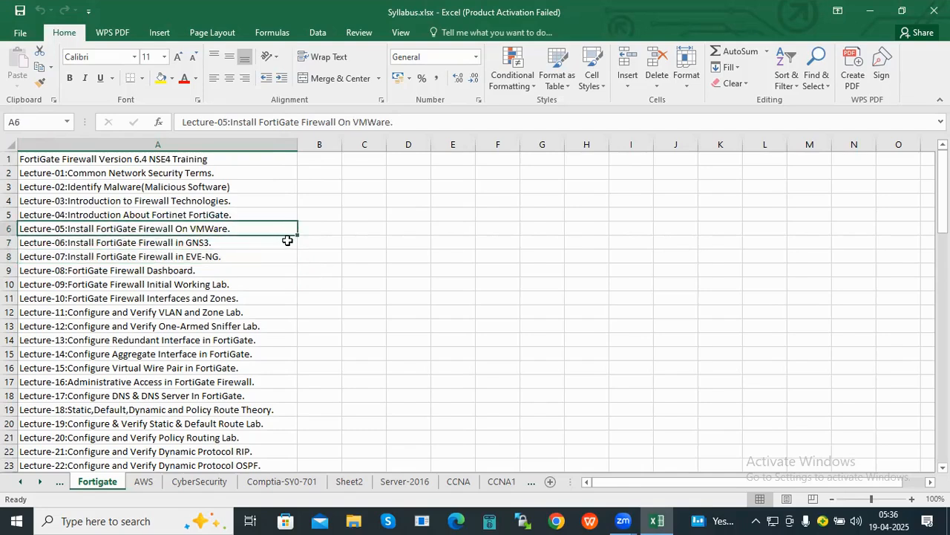
pyautogui.click(286, 242)
pyautogui.click(286, 258)
pyautogui.click(284, 268)
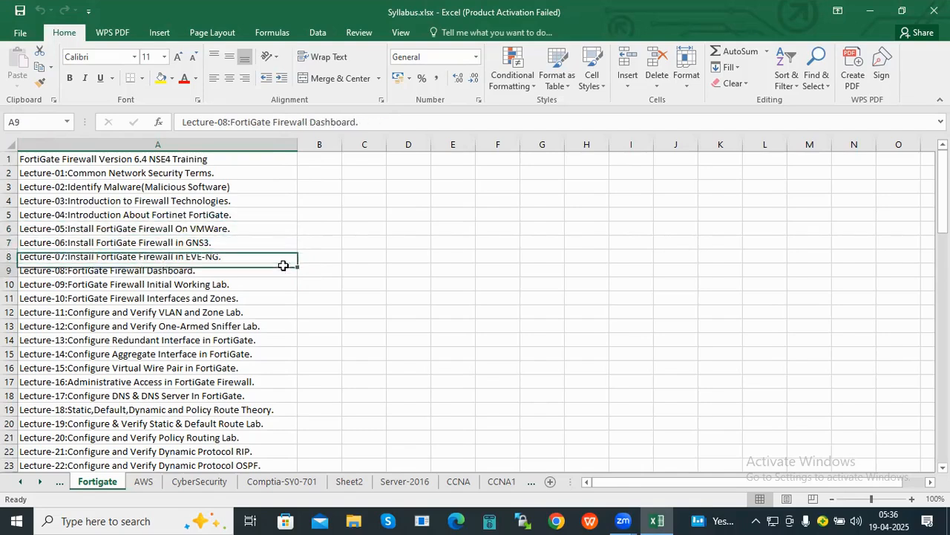
pyautogui.moveTo(250, 160); pyautogui.dragTo(255, 265)
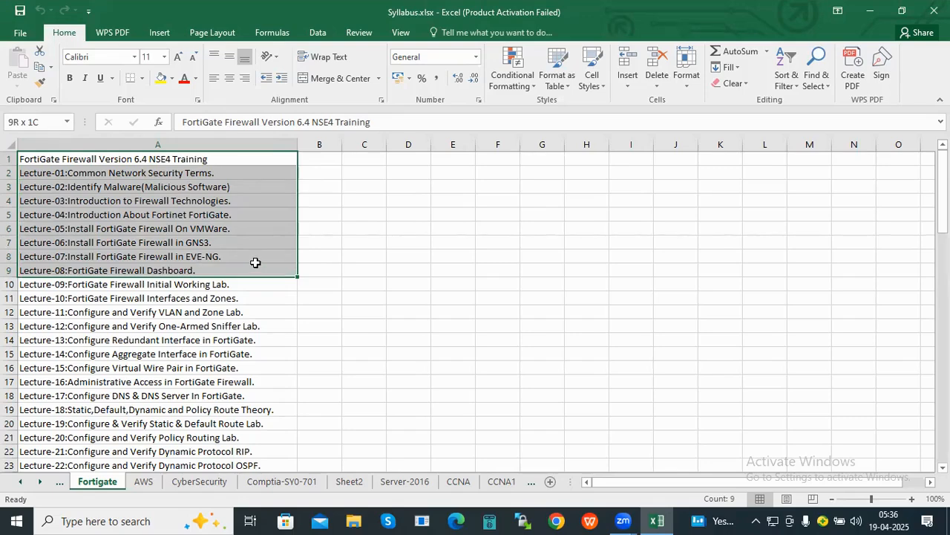
pyautogui.moveTo(254, 263); pyautogui.dragTo(255, 263)
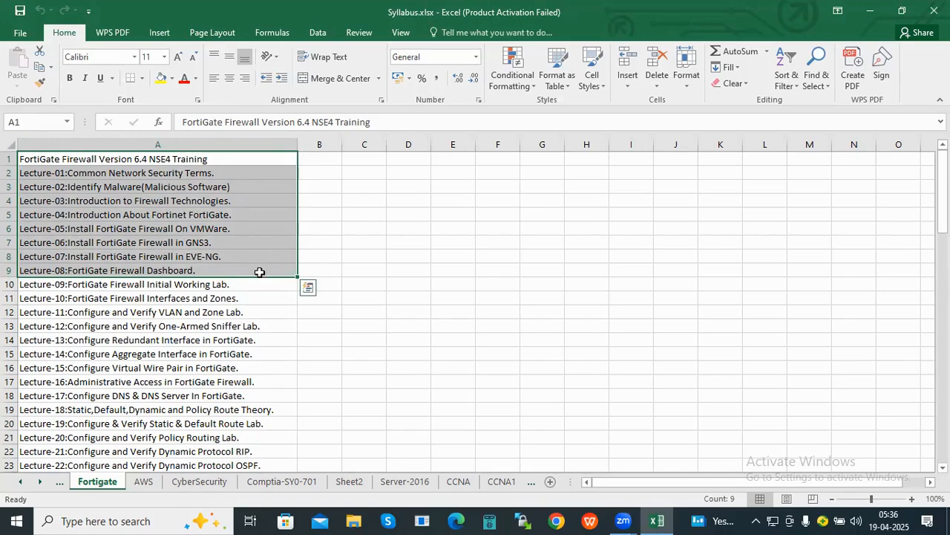
pyautogui.click(260, 271)
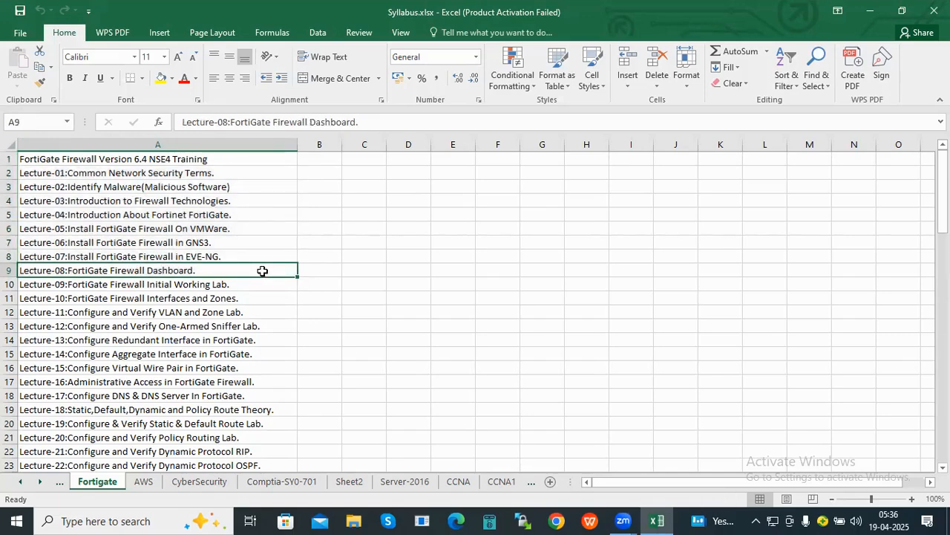
# - Point out the lab Lectures 09, 11, 14 (aggregate interface) and 18 (routing theory)
pyautogui.scroll(-1, 262, 270)
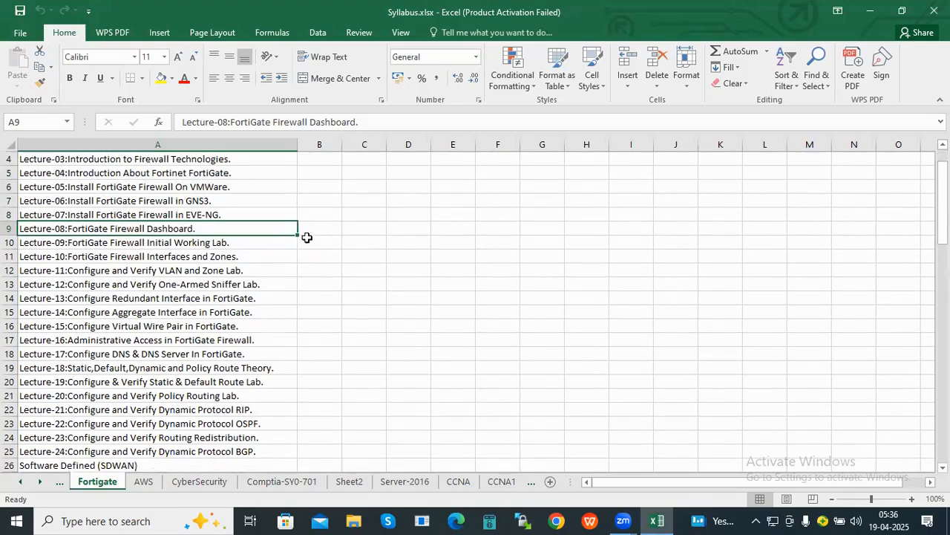
pyautogui.scroll(-1, 178, 282)
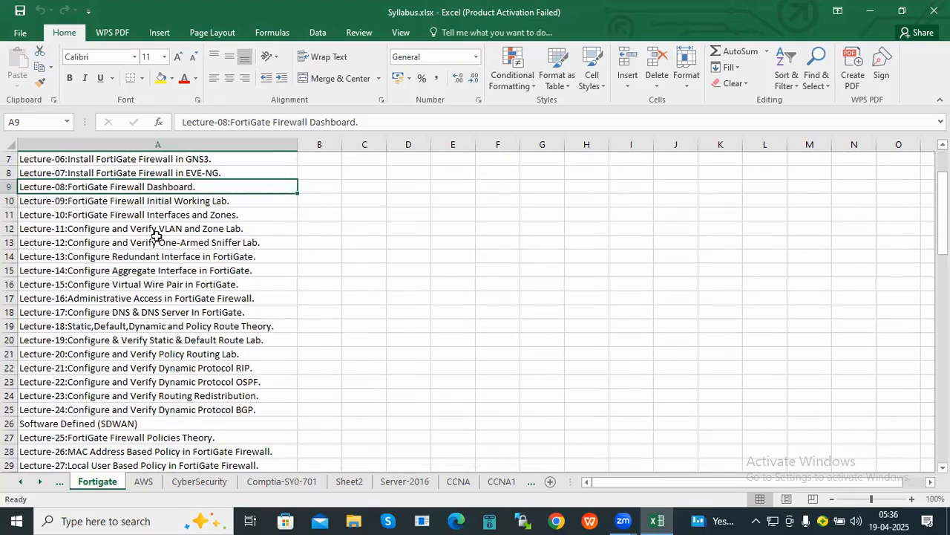
pyautogui.click(108, 203)
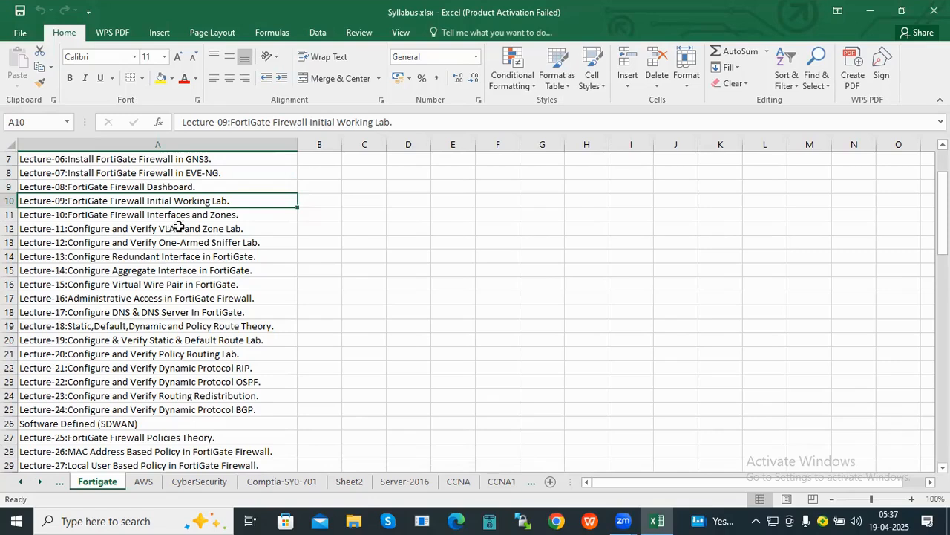
pyautogui.press('Down')
pyautogui.press('Down')
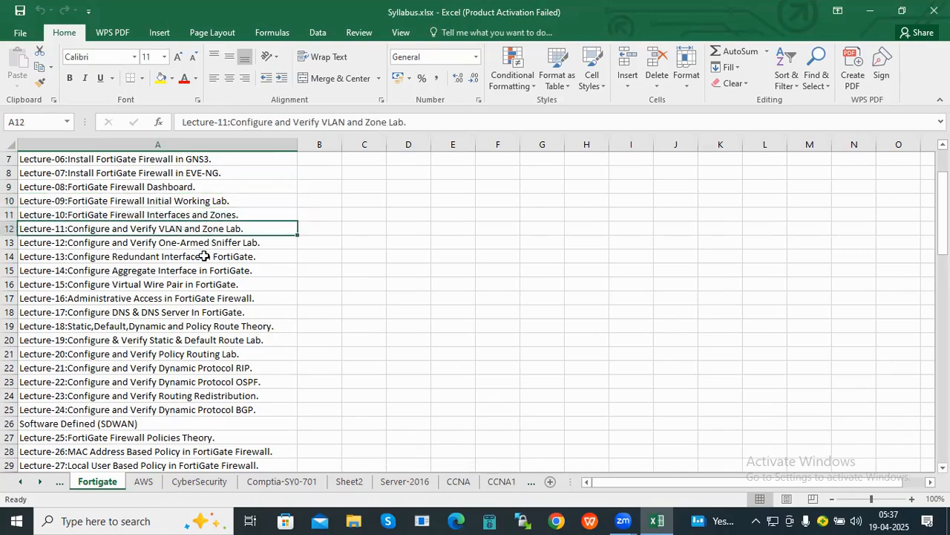
pyautogui.scroll(-1, 204, 256)
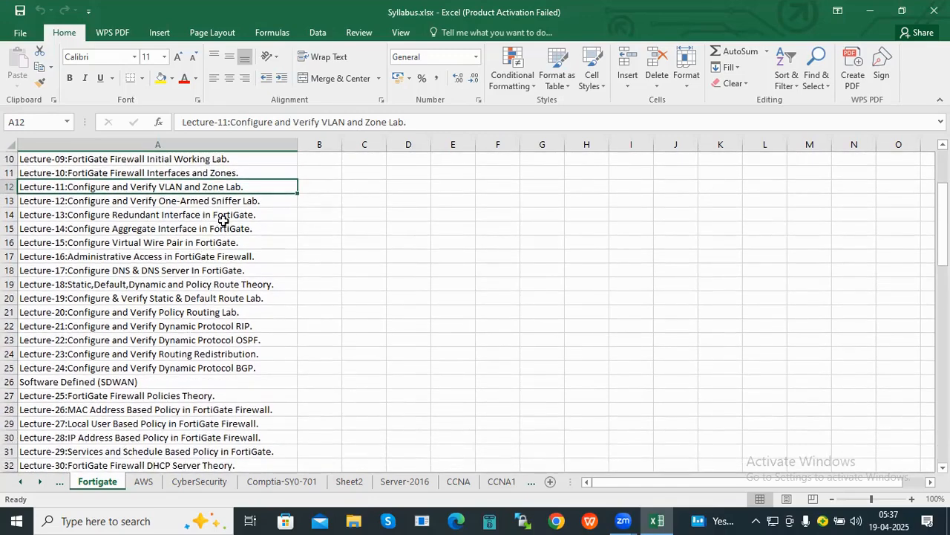
pyautogui.click(223, 223)
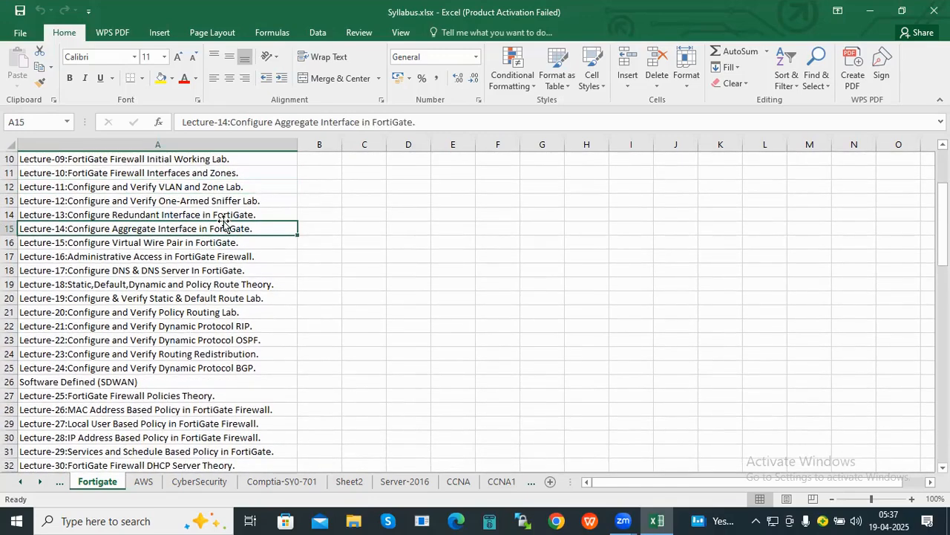
pyautogui.click(219, 288)
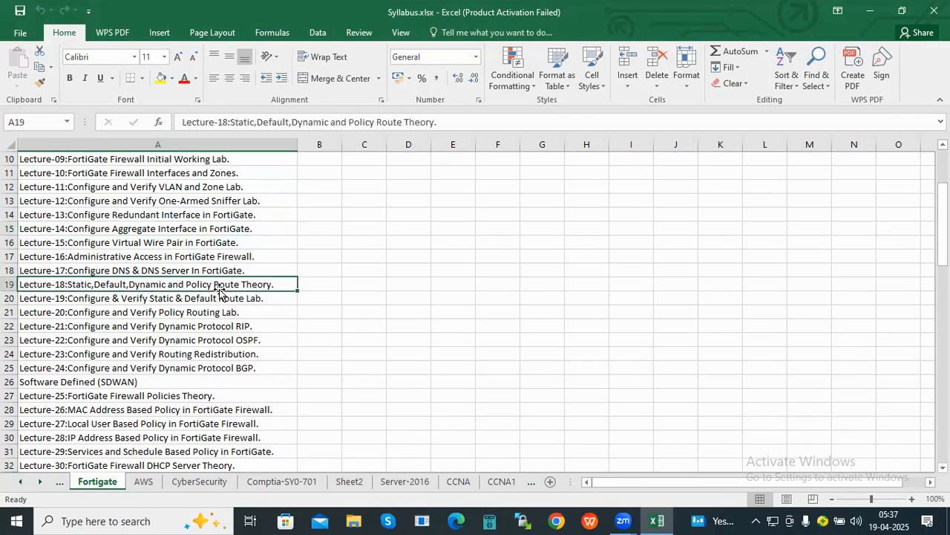
# - Go over the routing lectures 21 (RIP), 22 (OSPF) and 23 (redistribution)
pyautogui.scroll(-1, 219, 292)
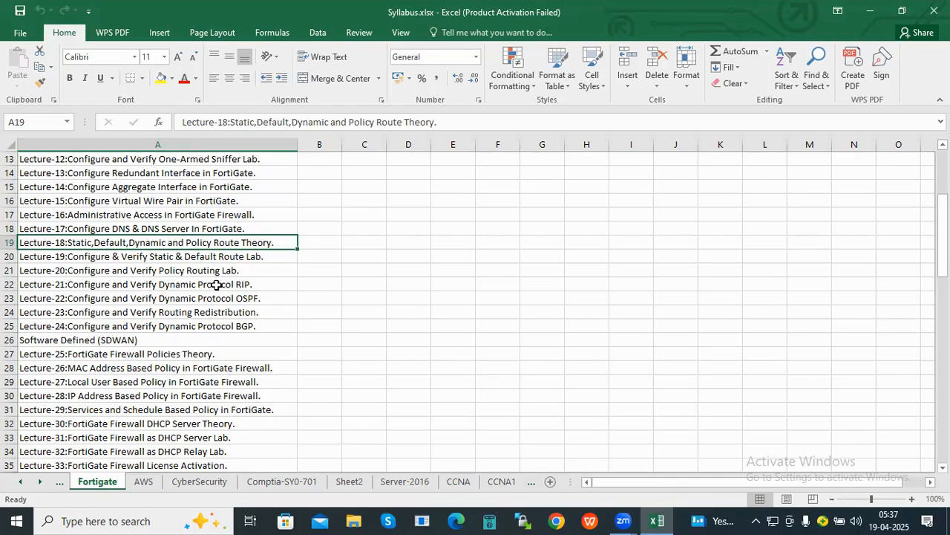
pyautogui.scroll(4, 214, 284)
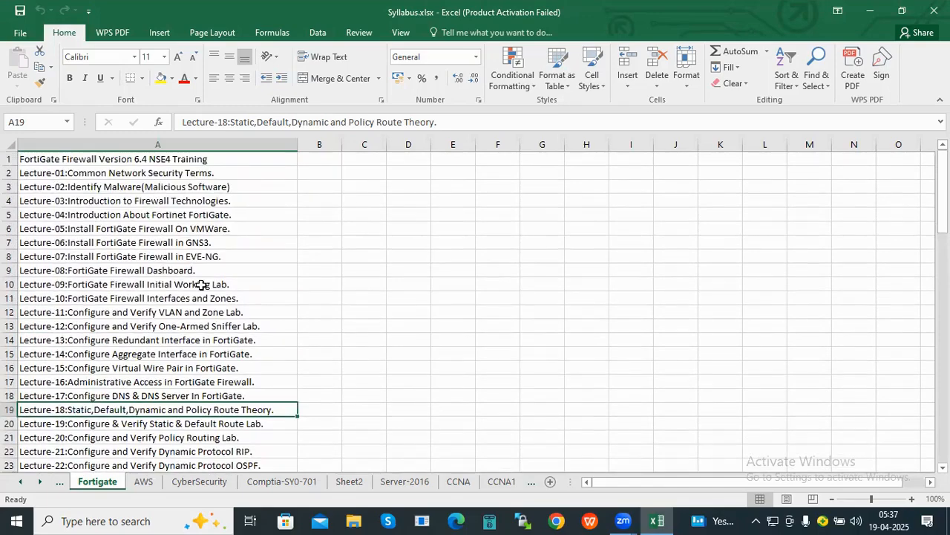
pyautogui.scroll(-1, 201, 285)
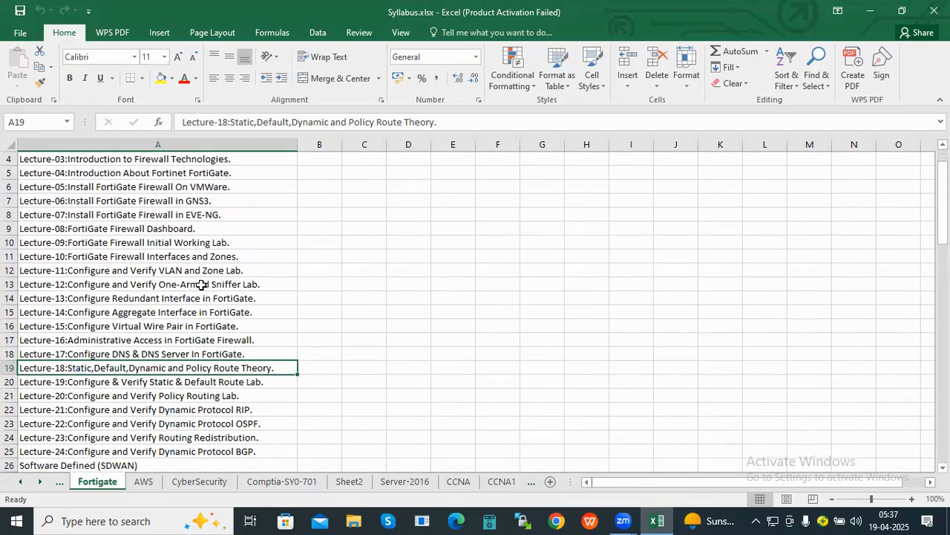
pyautogui.scroll(-2, 202, 285)
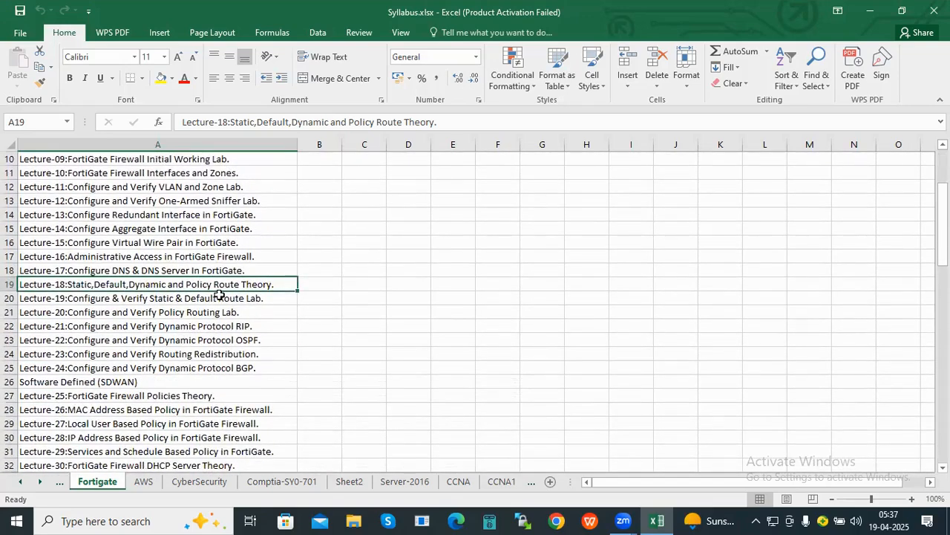
pyautogui.scroll(-1, 219, 295)
pyautogui.moveTo(186, 270); pyautogui.dragTo(228, 326)
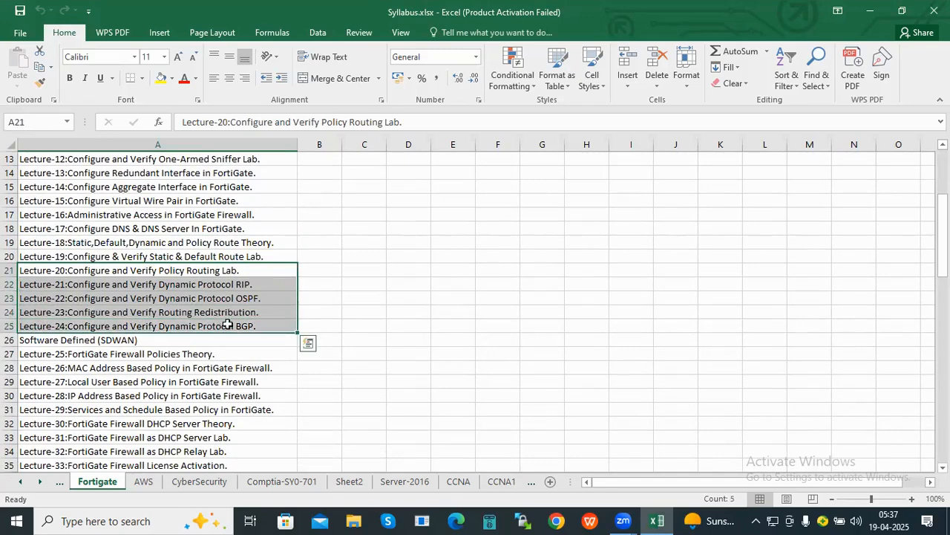
pyautogui.click(213, 294)
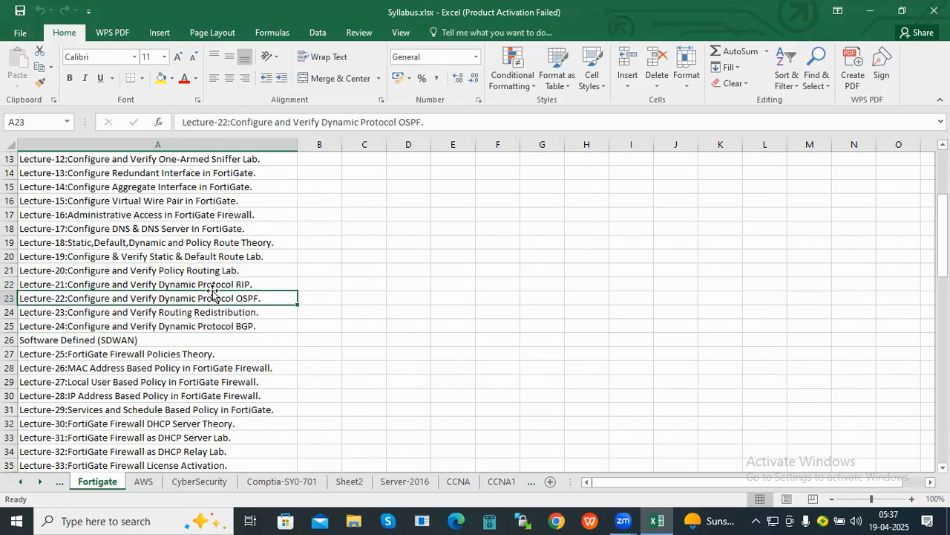
pyautogui.click(248, 285)
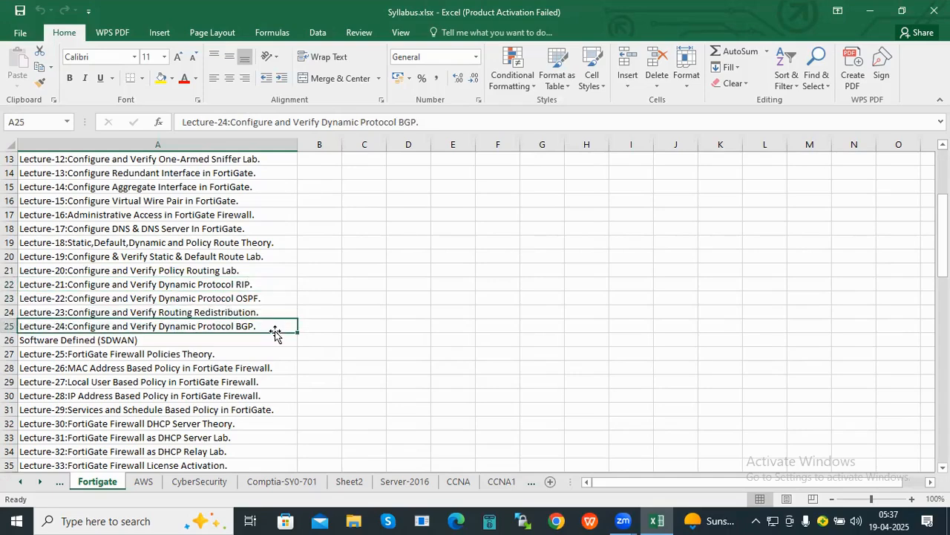
pyautogui.click(241, 313)
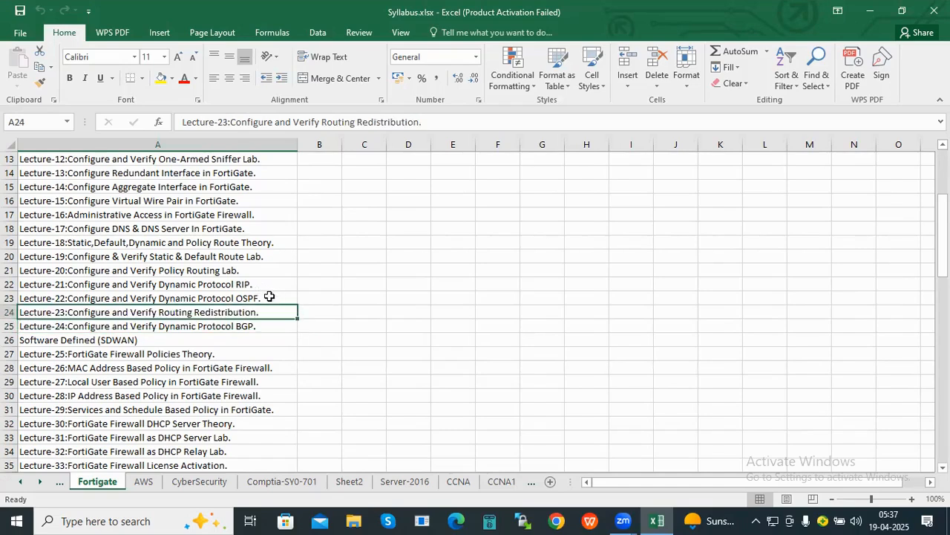
# - Select Lectures 32 (DHCP relay), 33 (license activation), 35 (replacement messages) and 36 (antivirus)
pyautogui.scroll(-1, 269, 297)
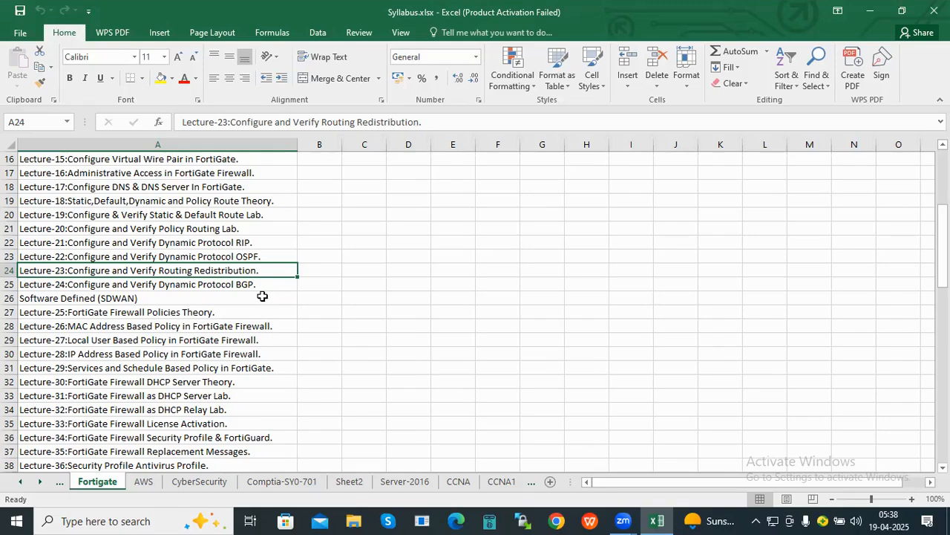
pyautogui.scroll(-2, 262, 296)
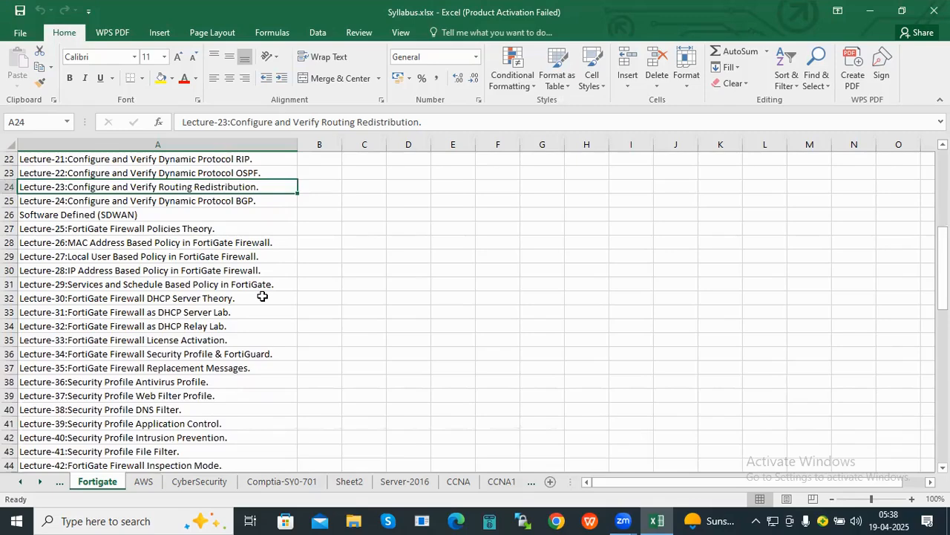
pyautogui.scroll(-2, 262, 296)
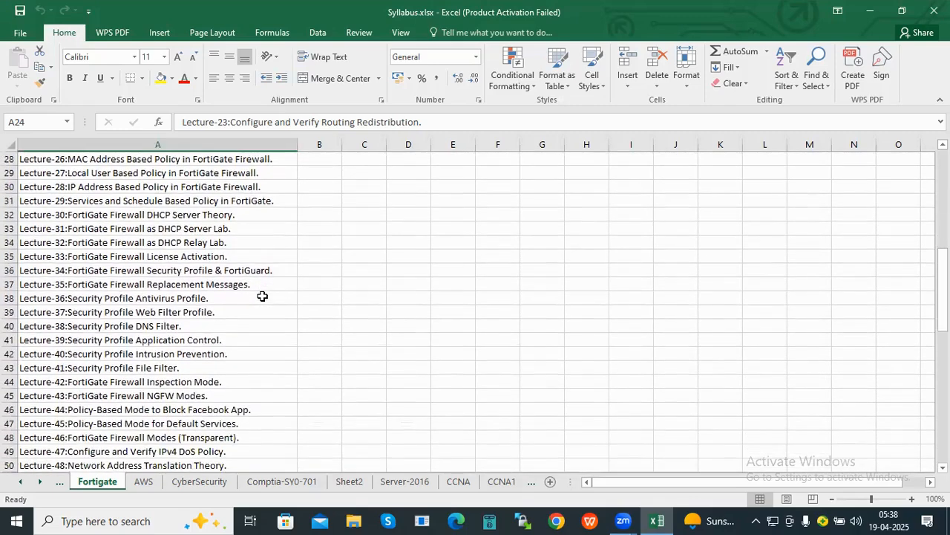
pyautogui.scroll(-1, 262, 296)
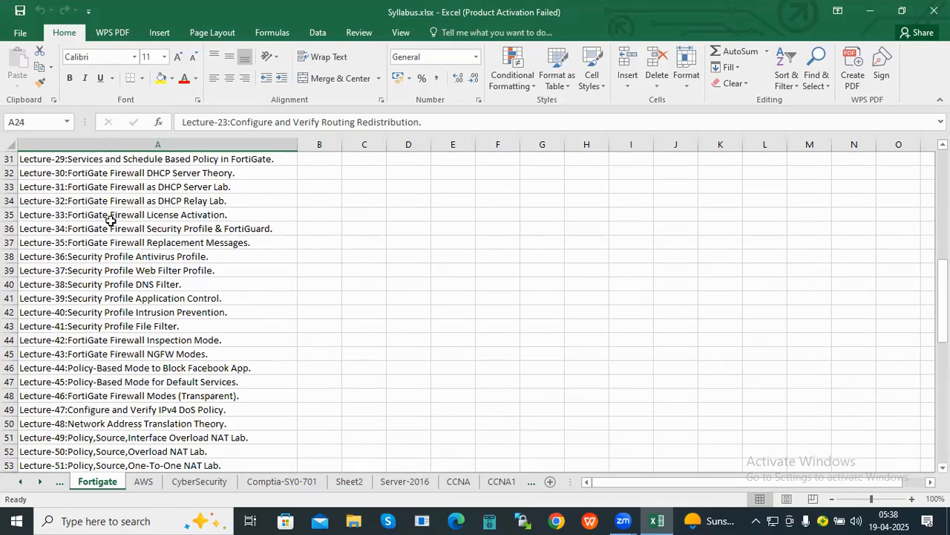
pyautogui.click(133, 203)
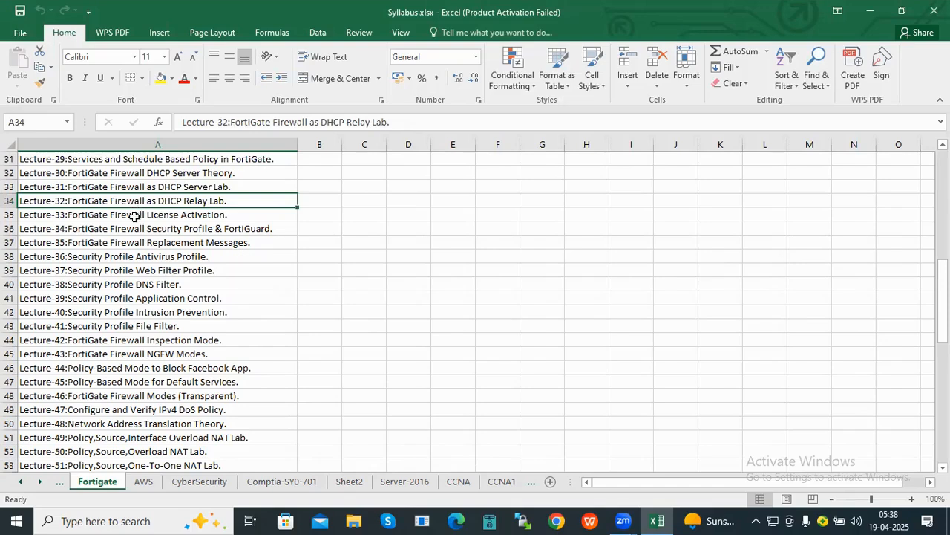
pyautogui.click(134, 214)
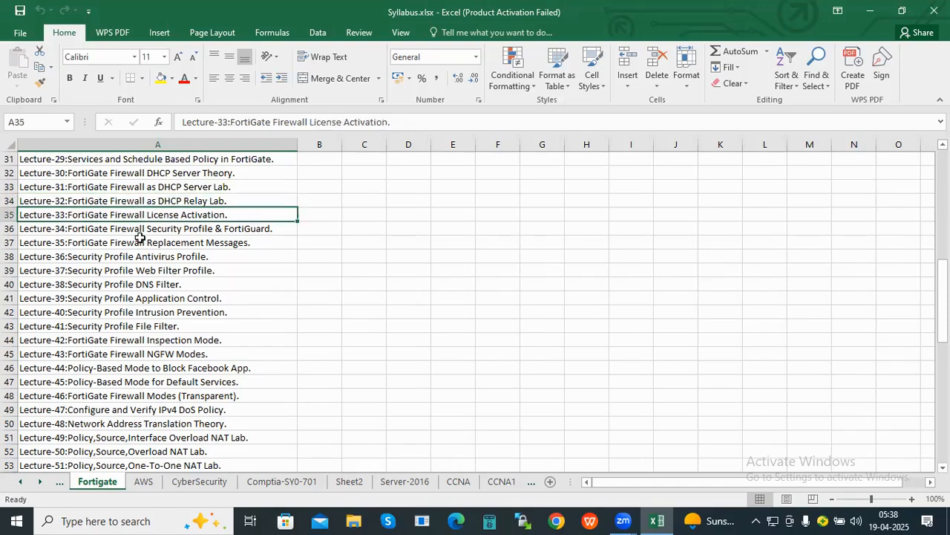
pyautogui.click(139, 241)
pyautogui.click(170, 259)
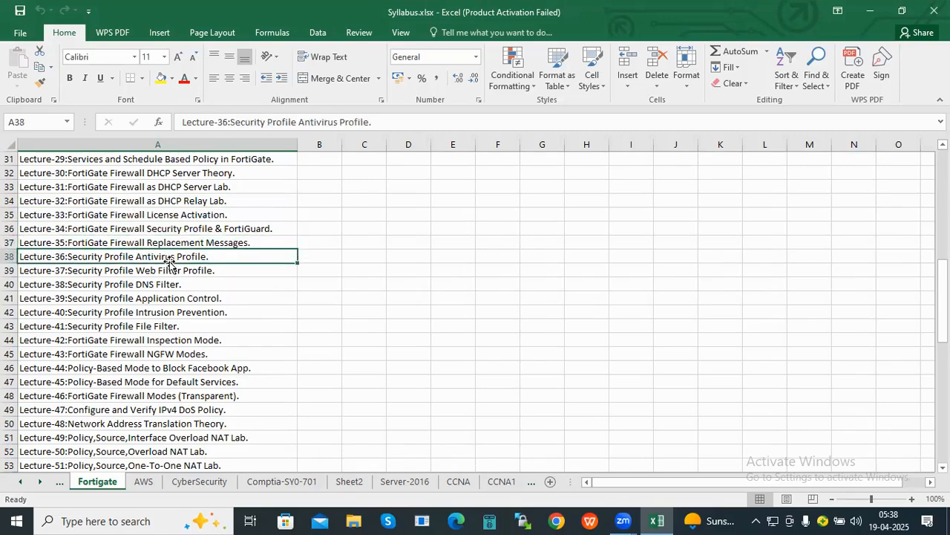
# - Select the security profile lectures 36 through 43 as one block
pyautogui.moveTo(194, 257); pyautogui.dragTo(195, 340)
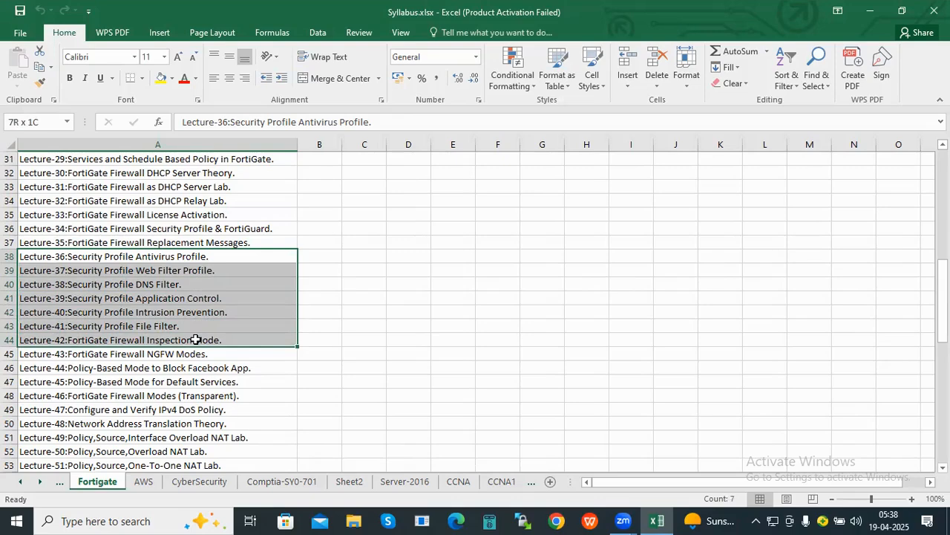
pyautogui.moveTo(195, 339); pyautogui.dragTo(196, 339)
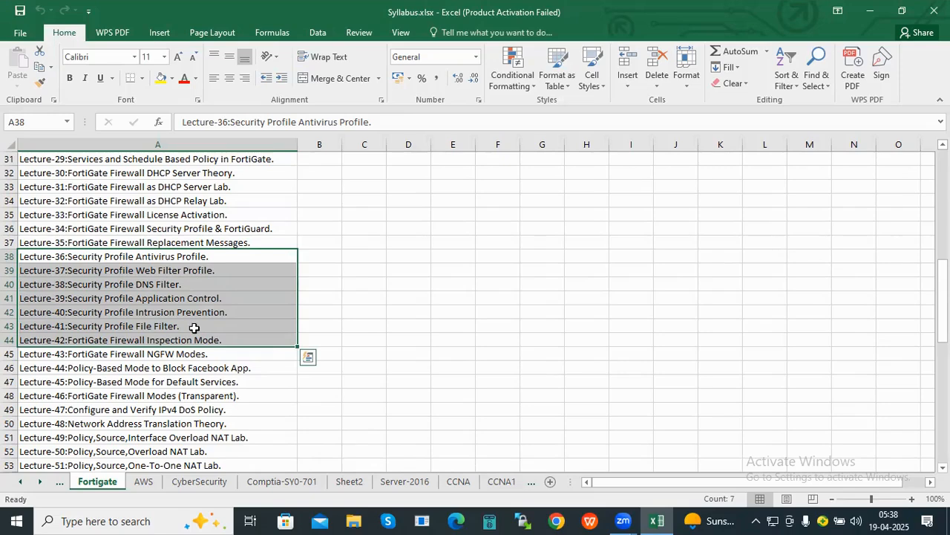
pyautogui.click(166, 271)
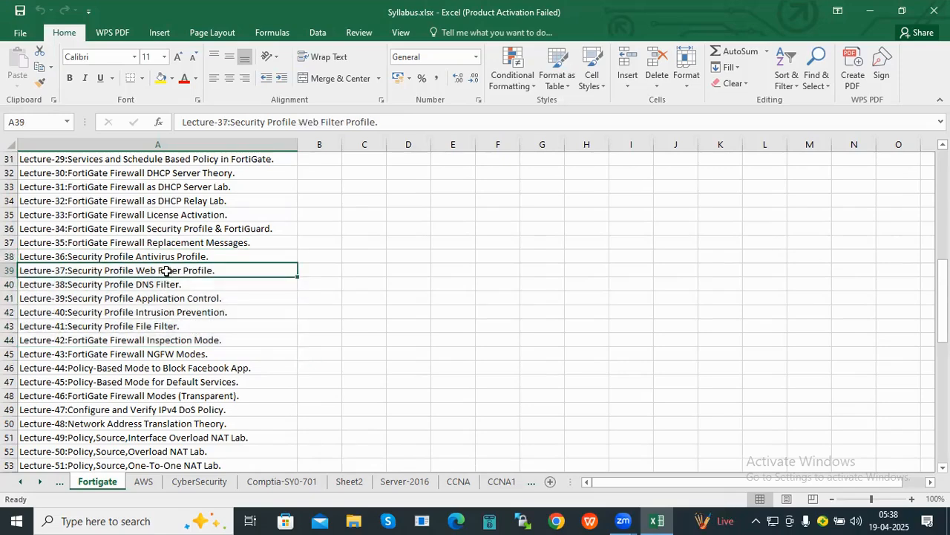
pyautogui.click(165, 259)
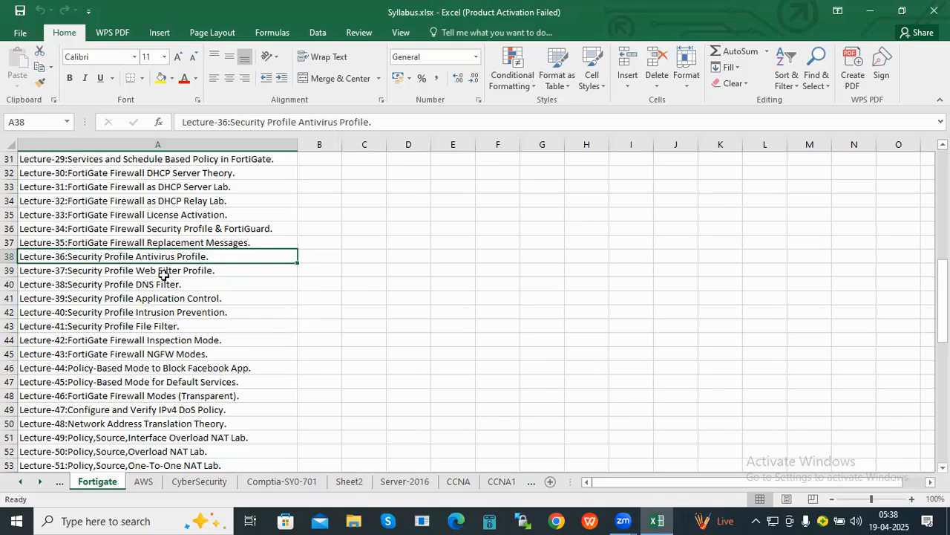
pyautogui.click(166, 270)
pyautogui.moveTo(166, 256); pyautogui.dragTo(166, 346)
# - Select the Lecture-49 and Lecture-50 NAT labs together and check Lecture-47 DoS policy
pyautogui.scroll(-2, 169, 343)
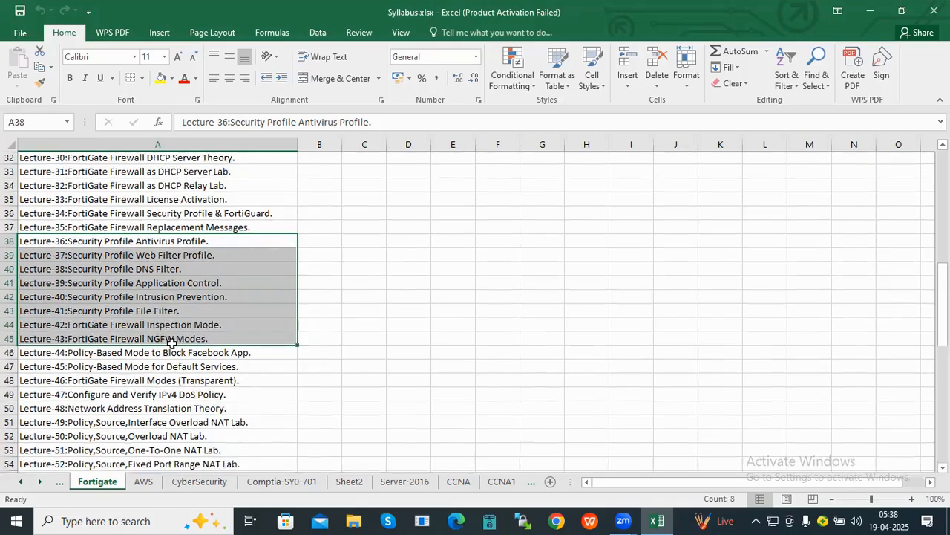
pyautogui.scroll(-1, 172, 343)
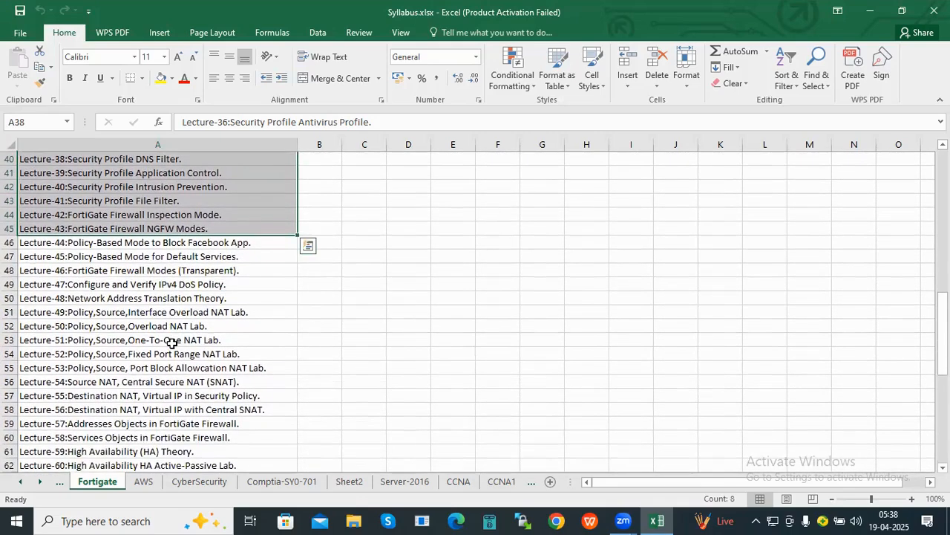
pyautogui.scroll(-1, 172, 342)
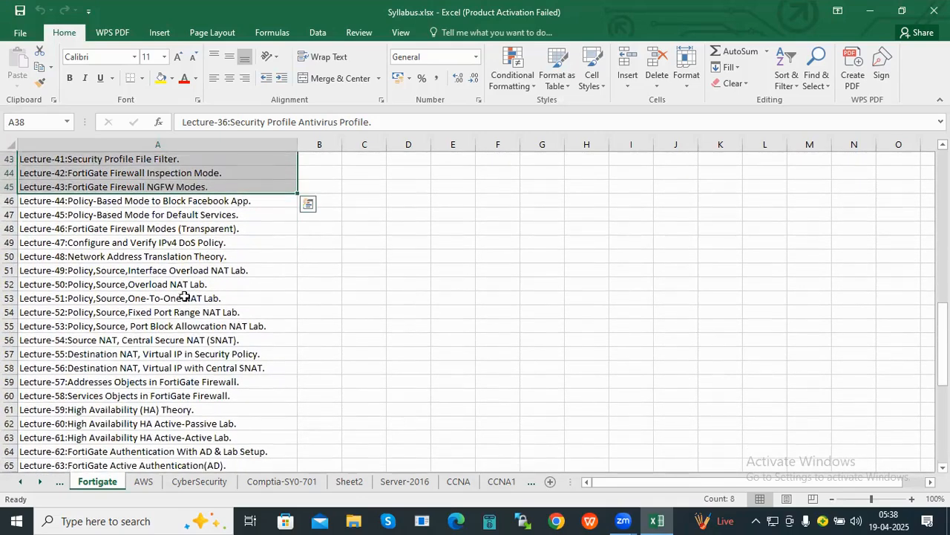
pyautogui.click(165, 272)
pyautogui.moveTo(165, 272); pyautogui.dragTo(165, 287)
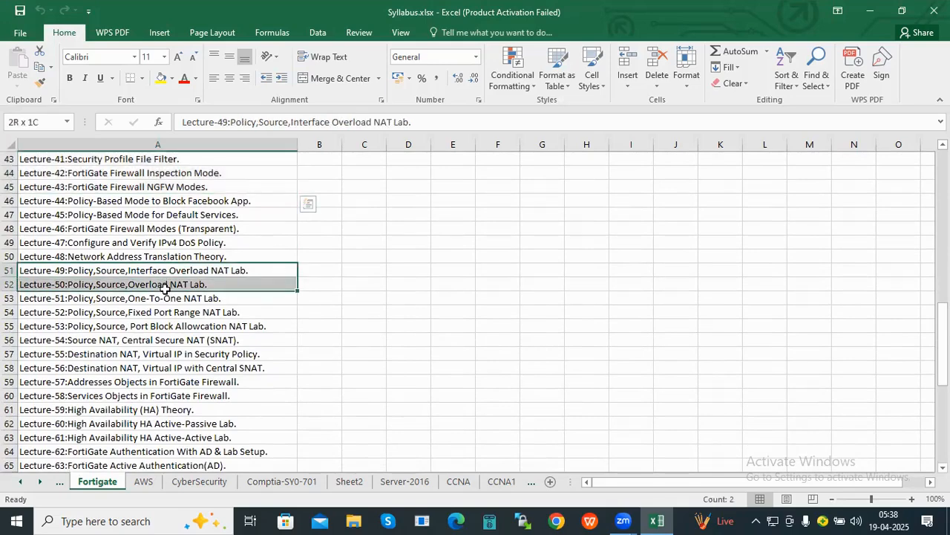
pyautogui.click(138, 244)
pyautogui.click(135, 265)
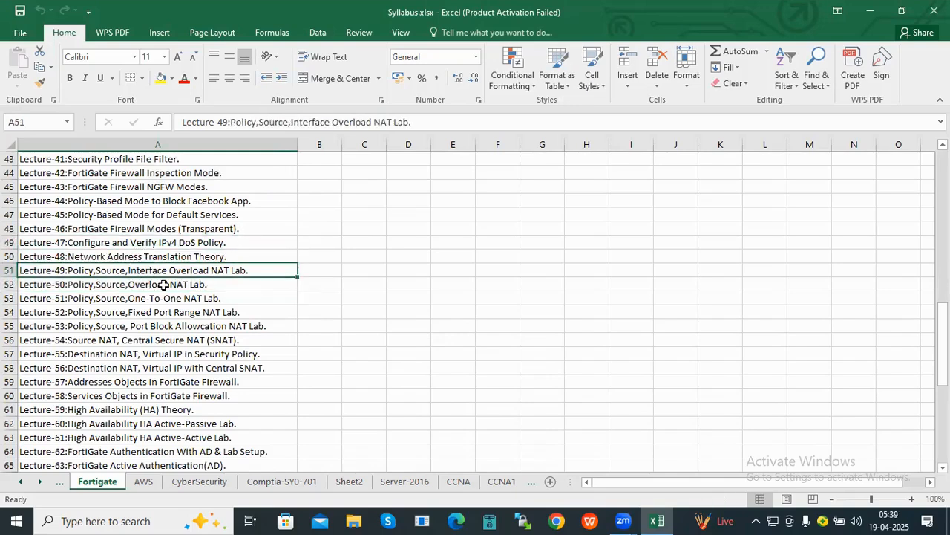
# - Point out Lectures 51 and 54, then select Lectures 47 and 48 together
pyautogui.scroll(-1, 152, 265)
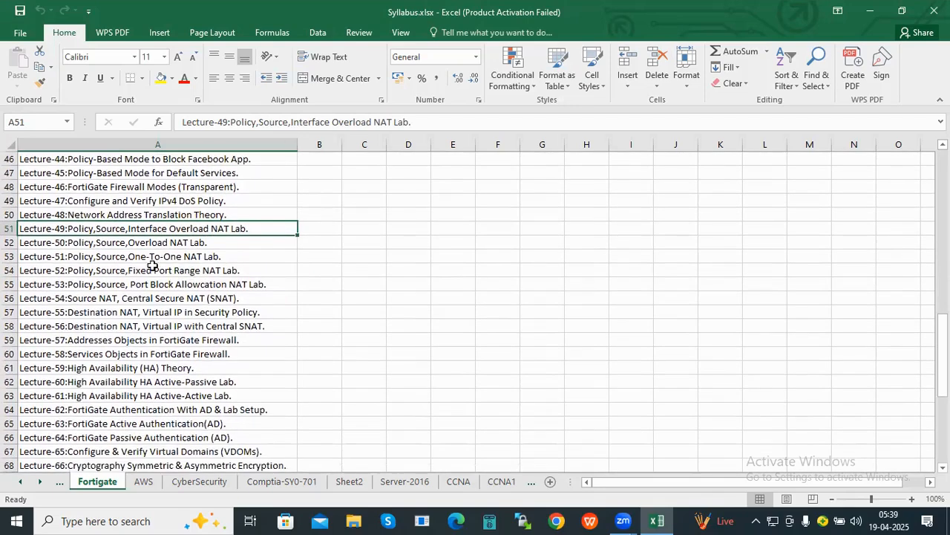
pyautogui.click(152, 256)
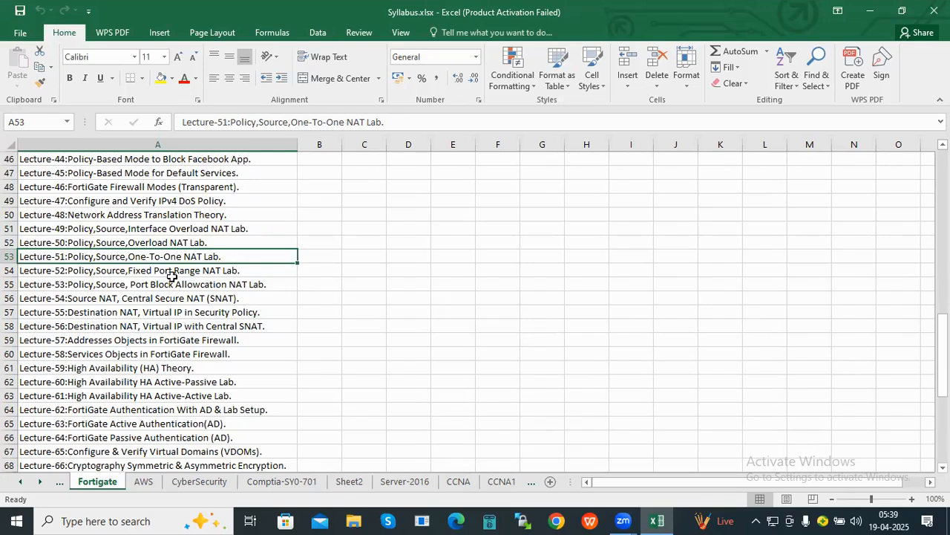
pyautogui.click(168, 298)
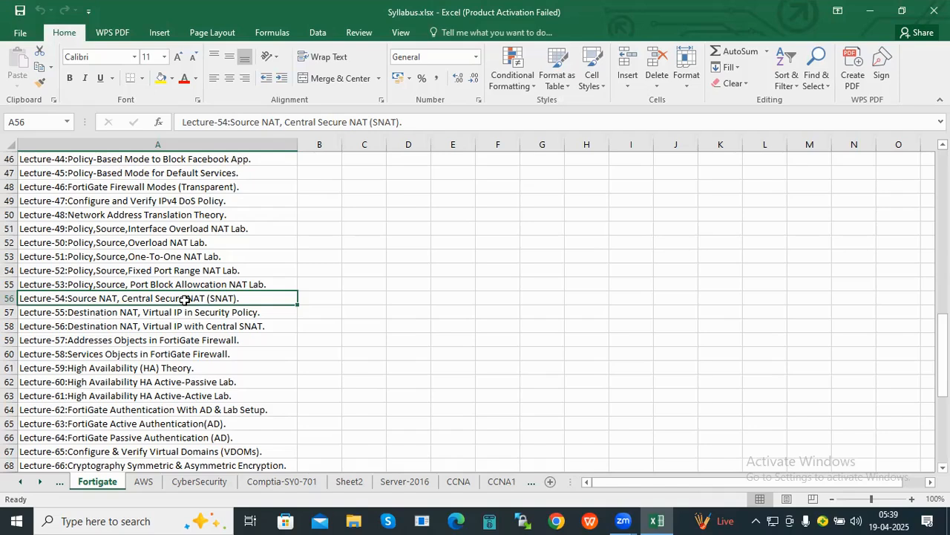
pyautogui.click(33, 201)
pyautogui.keyDown('shift'); pyautogui.click(86, 218); pyautogui.keyUp('shift')
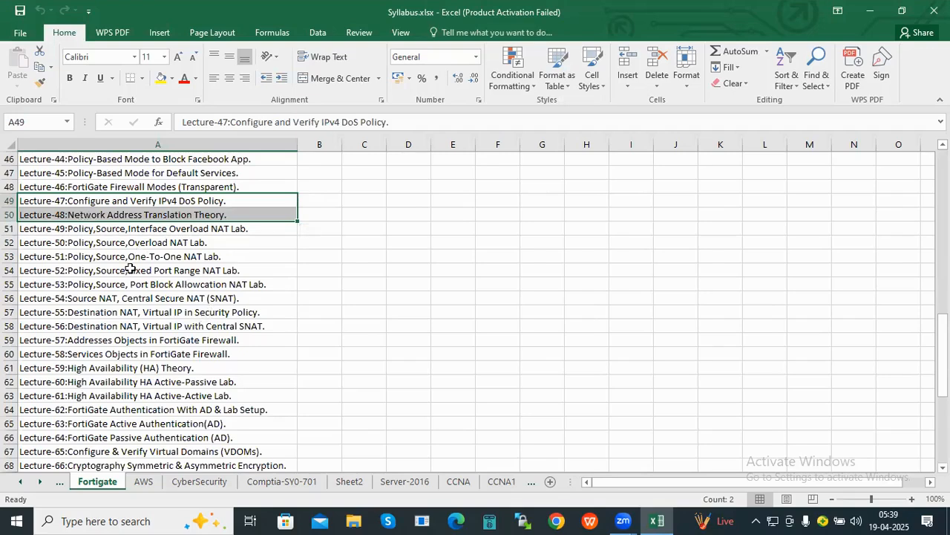
# - Move back and forth between the Lecture-52 and Lecture-53 NAT lab entries
pyautogui.click(128, 269)
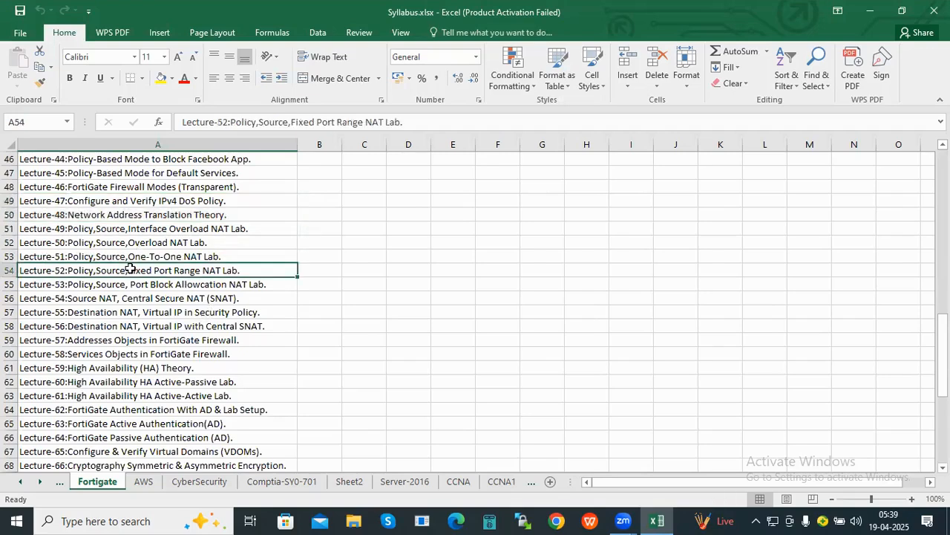
pyautogui.click(220, 281)
pyautogui.click(196, 271)
pyautogui.press('Down')
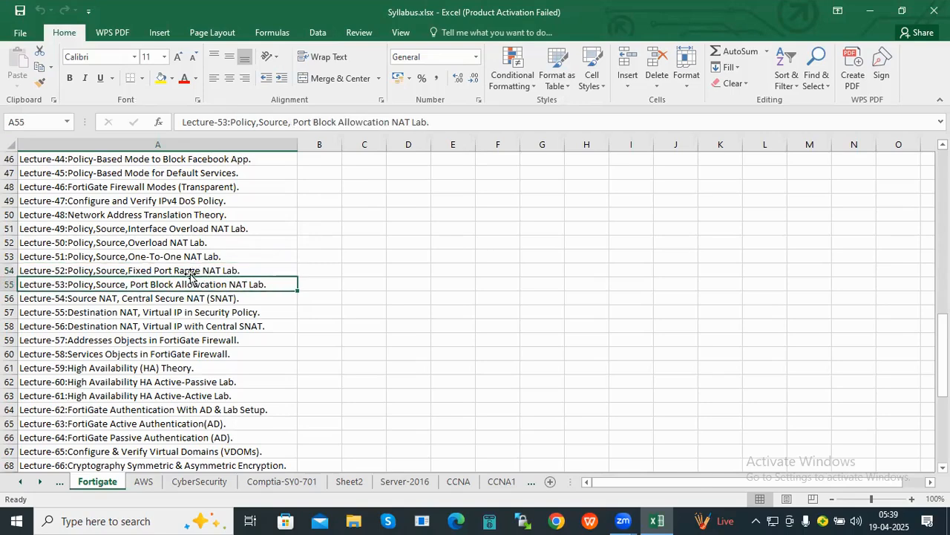
pyautogui.press('Up')
pyautogui.press('Down')
pyautogui.press('Down')
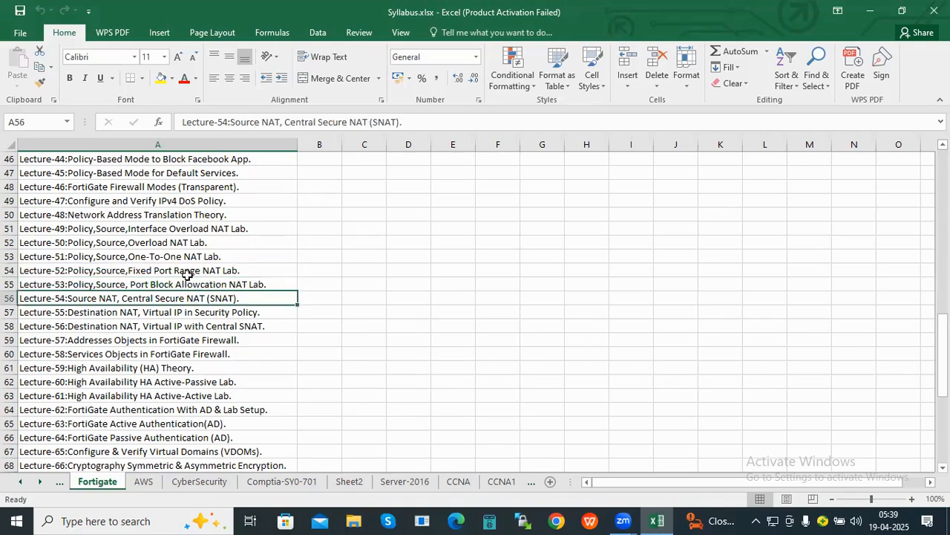
pyautogui.press('Up')
pyautogui.press('Up')
pyautogui.press('Down')
pyautogui.press('Up')
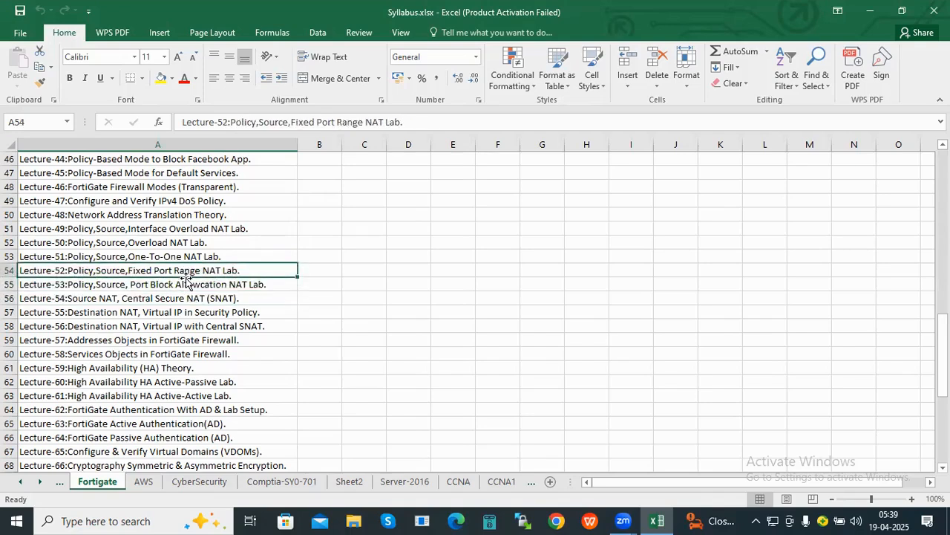
pyautogui.press('Down')
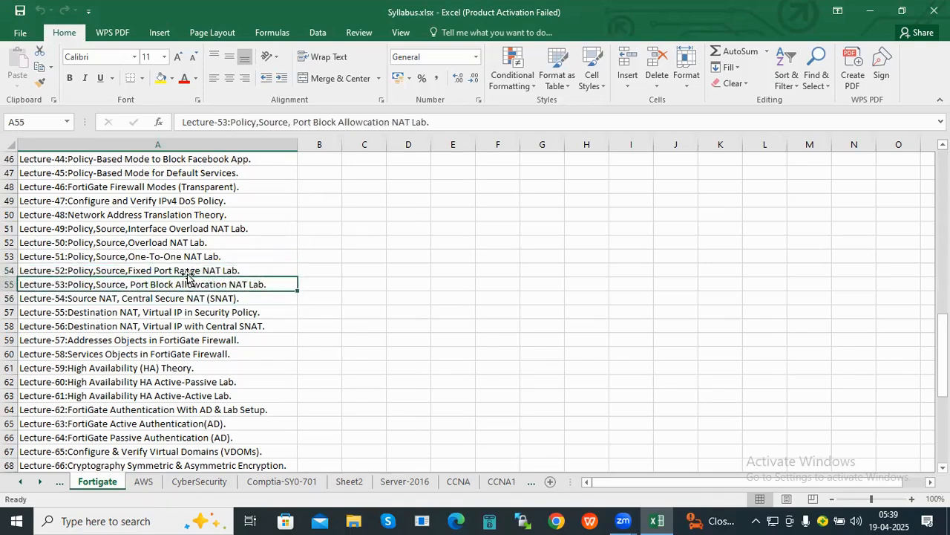
pyautogui.press('Up')
pyautogui.press('Down')
pyautogui.press('Up')
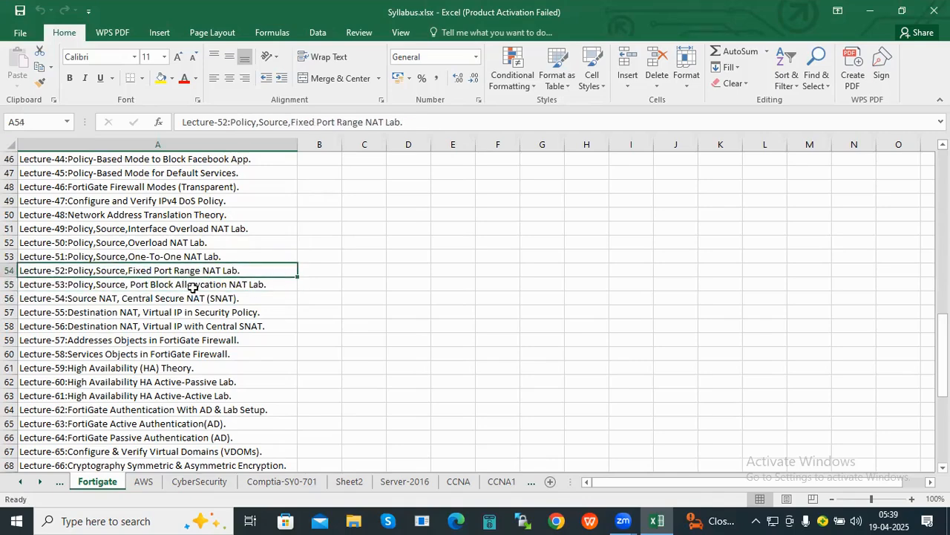
pyautogui.press('Down')
# - Select the high availability lectures 59 through 62 and point out Lectures 60 and 61
pyautogui.scroll(-2, 194, 281)
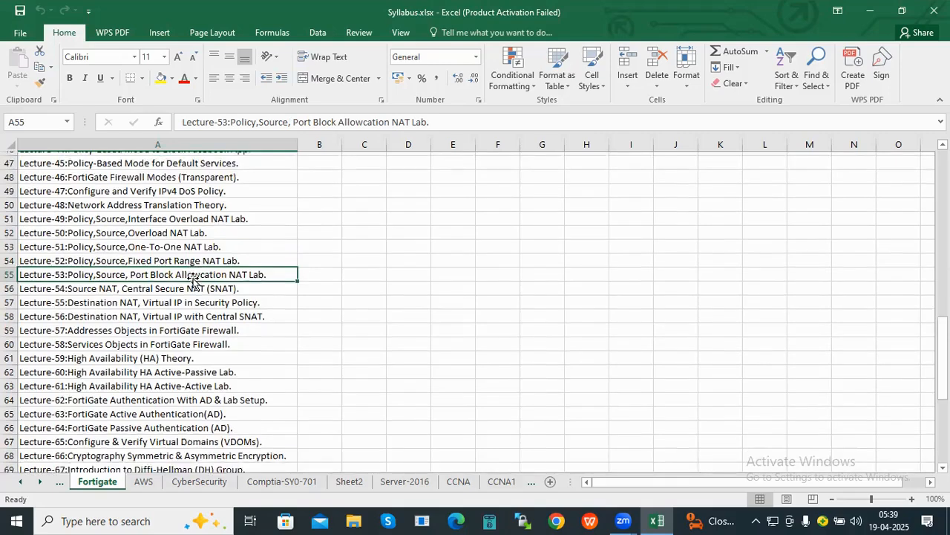
pyautogui.click(171, 284)
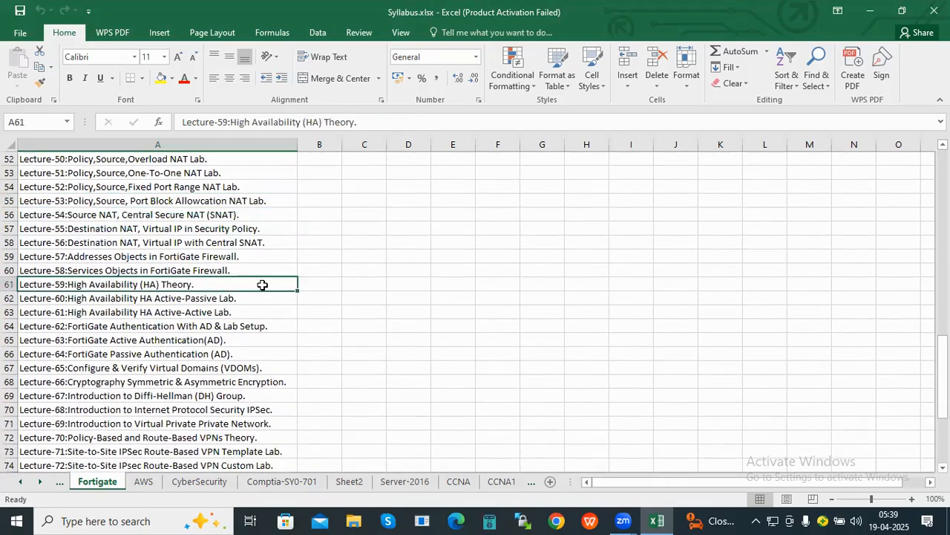
pyautogui.scroll(-1, 262, 284)
pyautogui.scroll(-1, 262, 284)
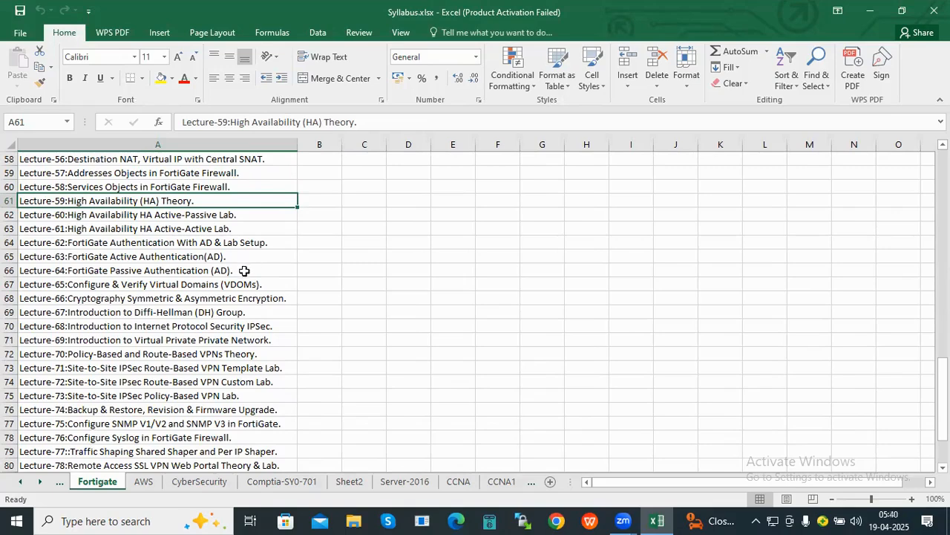
pyautogui.scroll(1, 245, 283)
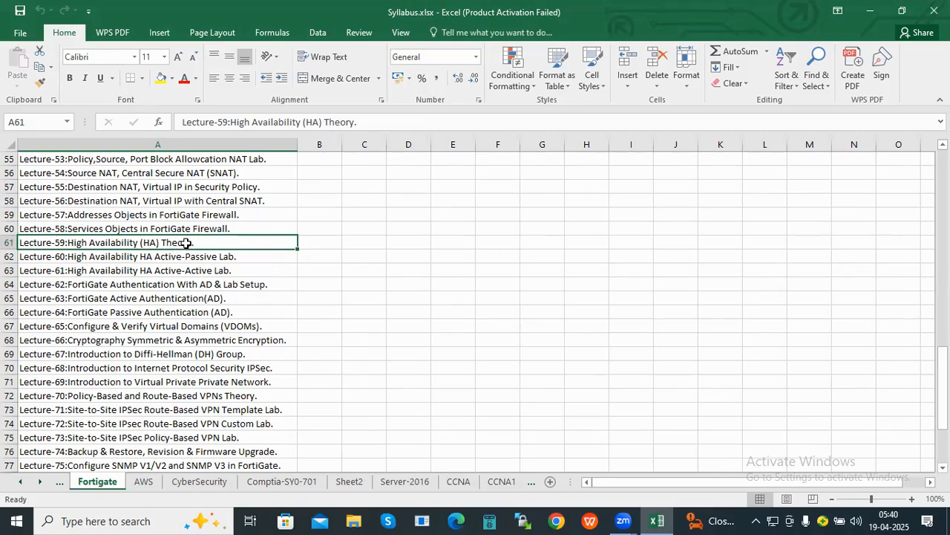
pyautogui.moveTo(185, 242); pyautogui.dragTo(185, 285)
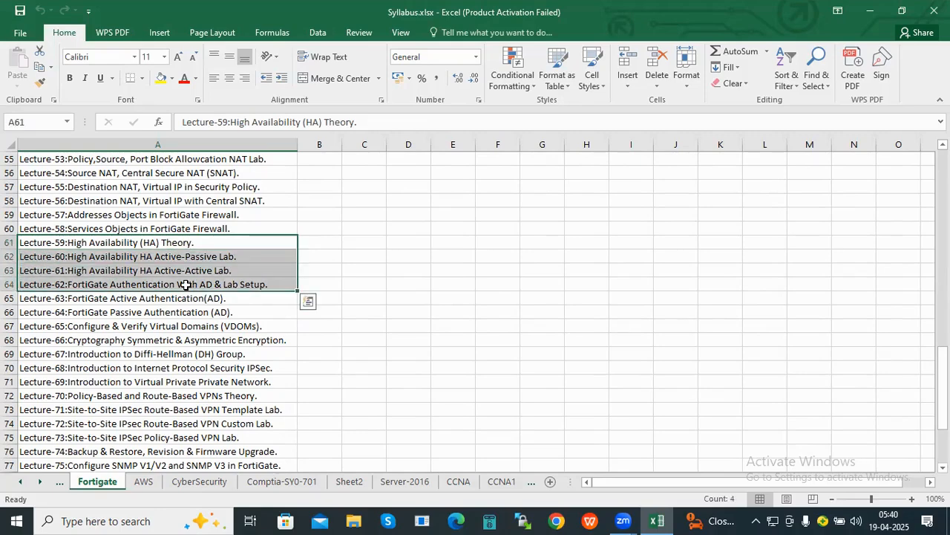
pyautogui.click(195, 256)
pyautogui.click(195, 271)
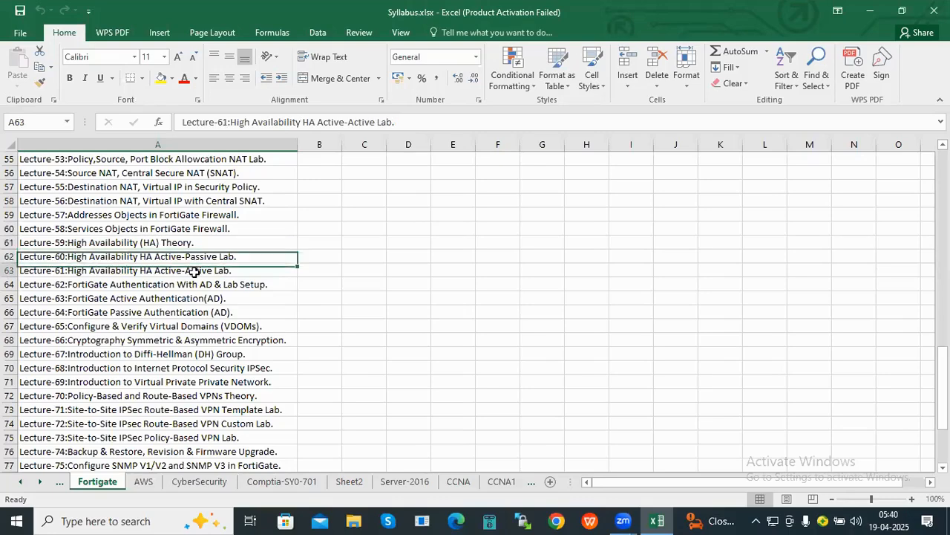
# - Compare the Lecture-62, 63 and 64 entries in cells A64 to A66
pyautogui.scroll(-1, 243, 280)
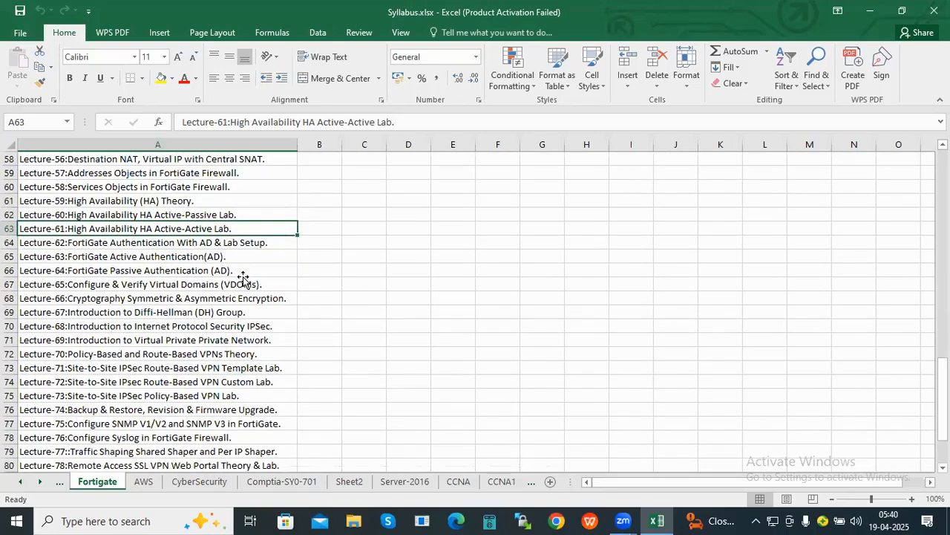
pyautogui.click(202, 243)
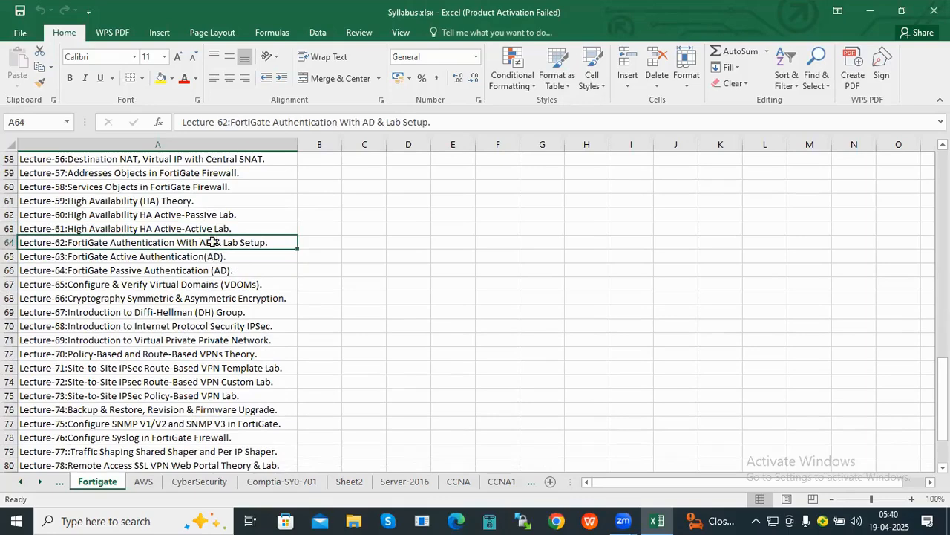
pyautogui.click(199, 258)
pyautogui.click(204, 245)
pyautogui.click(196, 265)
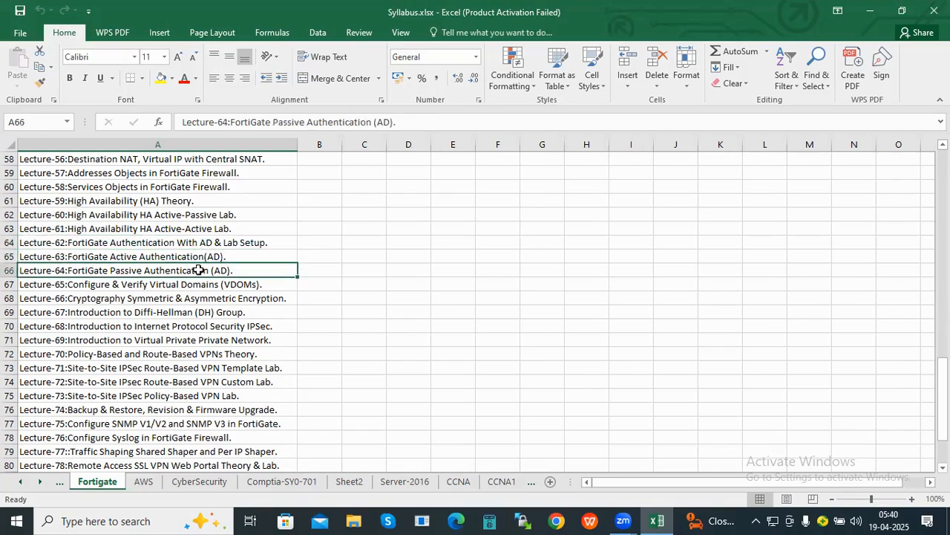
pyautogui.click(192, 245)
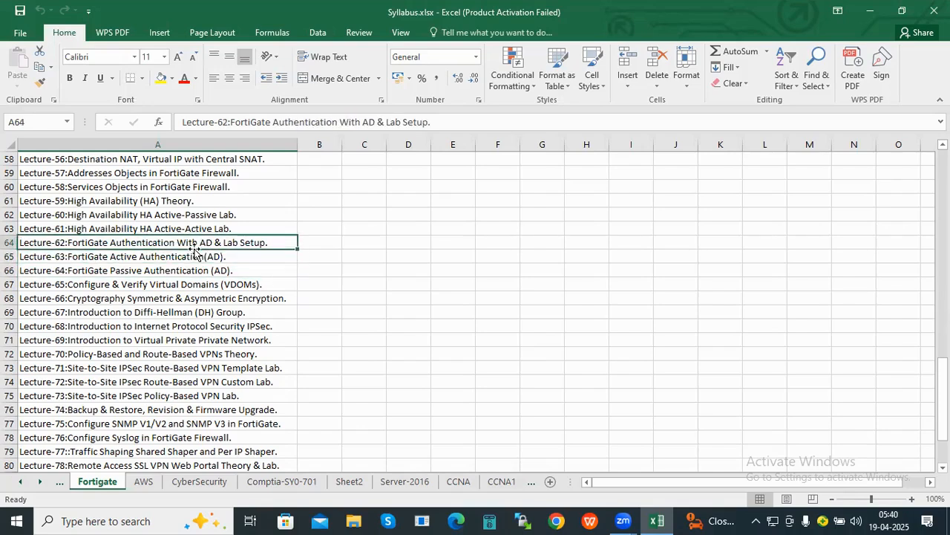
pyautogui.click(265, 258)
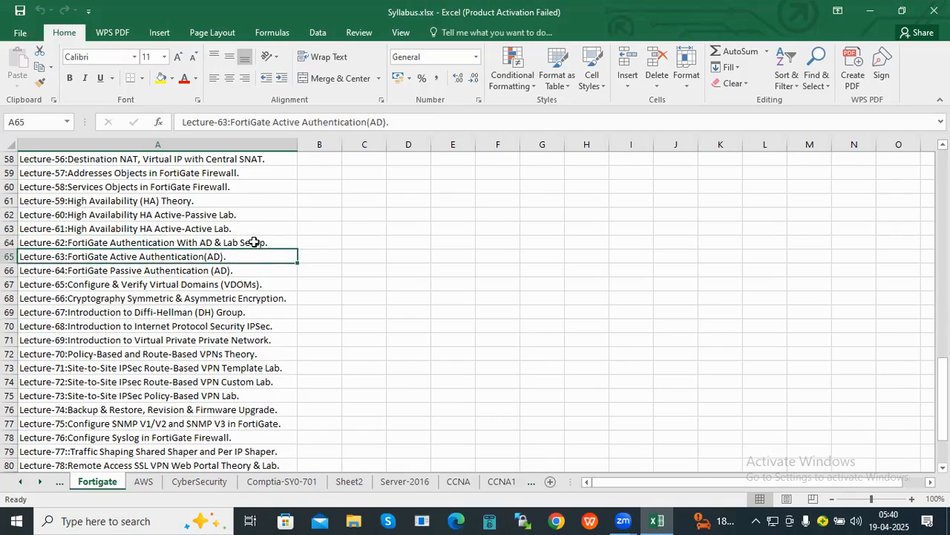
pyautogui.click(254, 242)
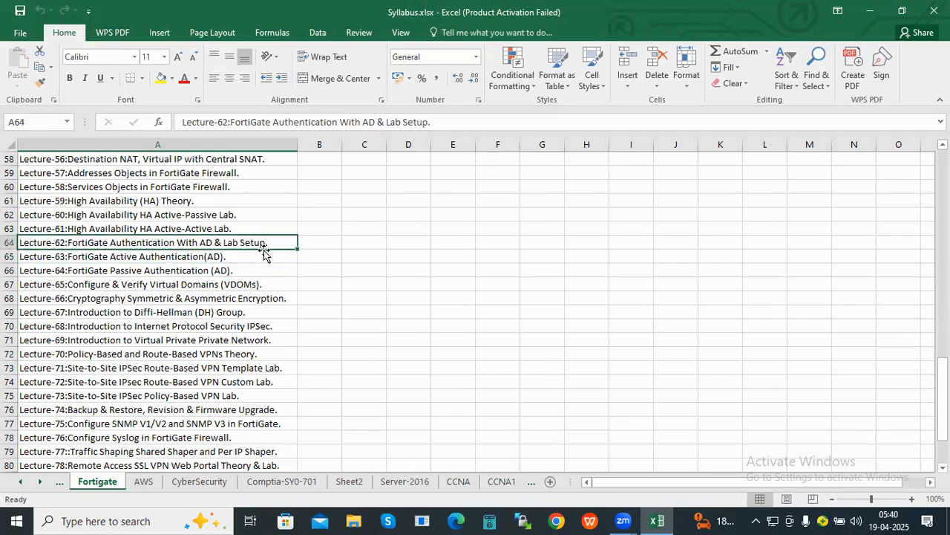
pyautogui.click(254, 261)
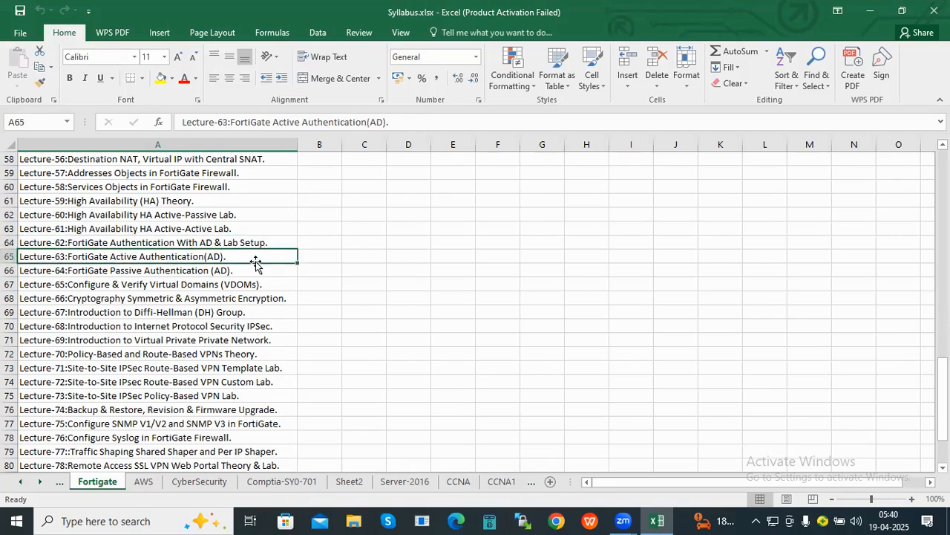
pyautogui.click(245, 242)
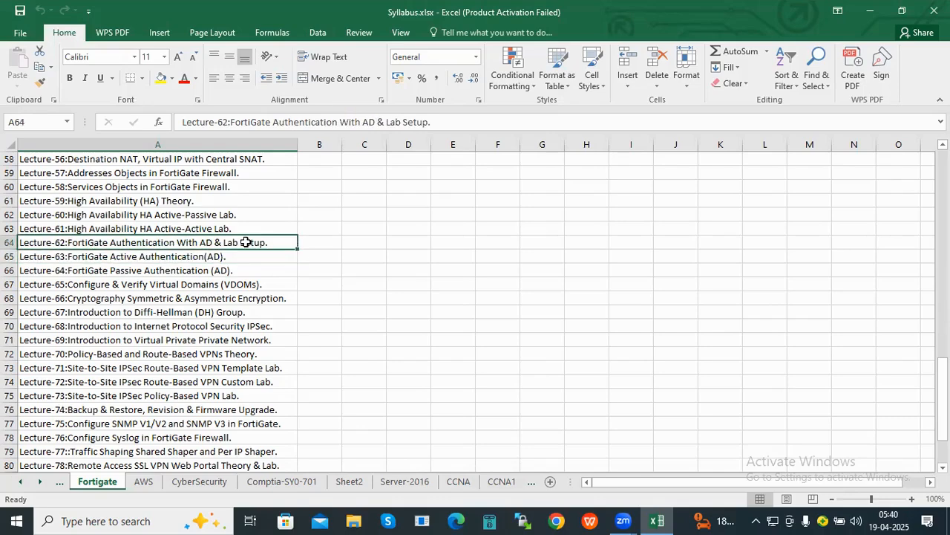
# - Select Lectures 62 and 63 together, then review Lectures 62 through 64 again
pyautogui.moveTo(246, 242); pyautogui.dragTo(246, 255)
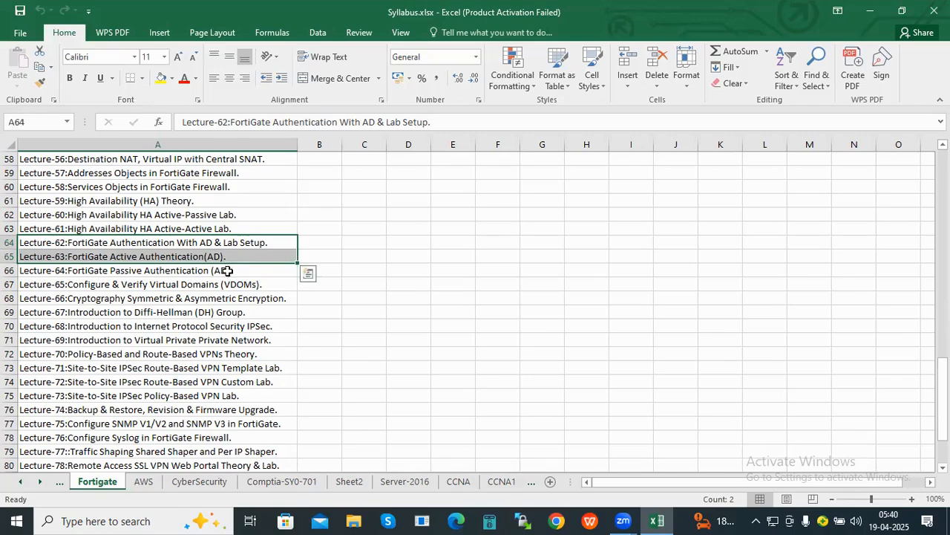
pyautogui.click(225, 270)
pyautogui.click(238, 258)
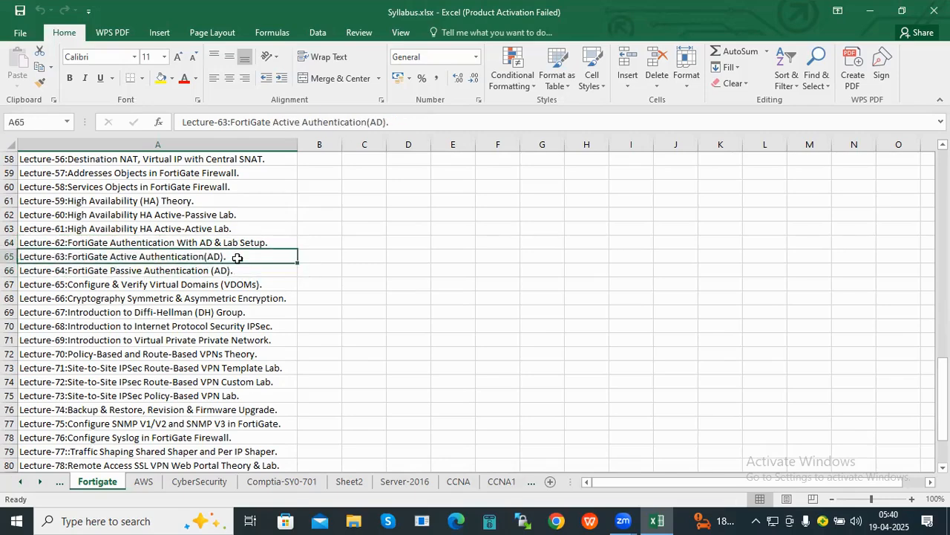
pyautogui.click(256, 245)
pyautogui.click(255, 258)
pyautogui.click(258, 271)
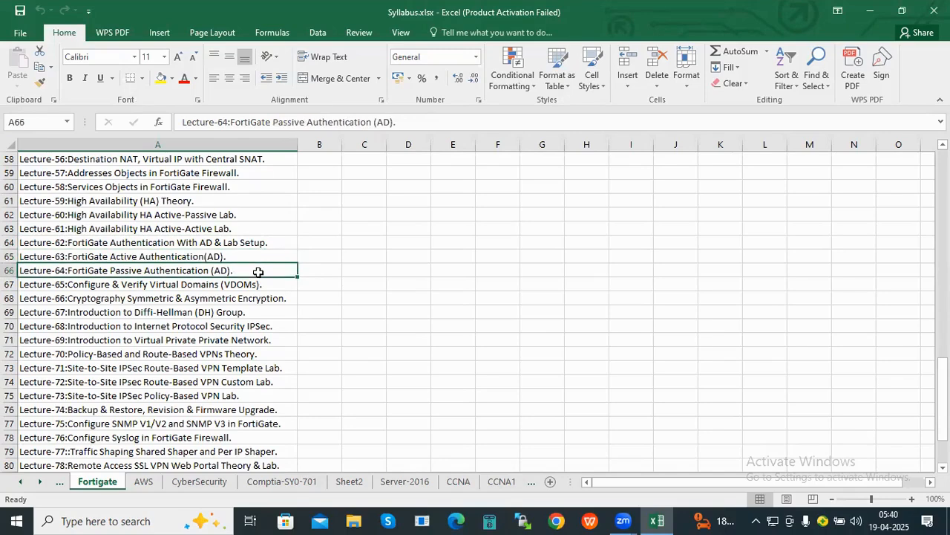
# - Point out Lectures 69, 70, 72 and 78 in cells A71 to A80
pyautogui.scroll(-1, 257, 272)
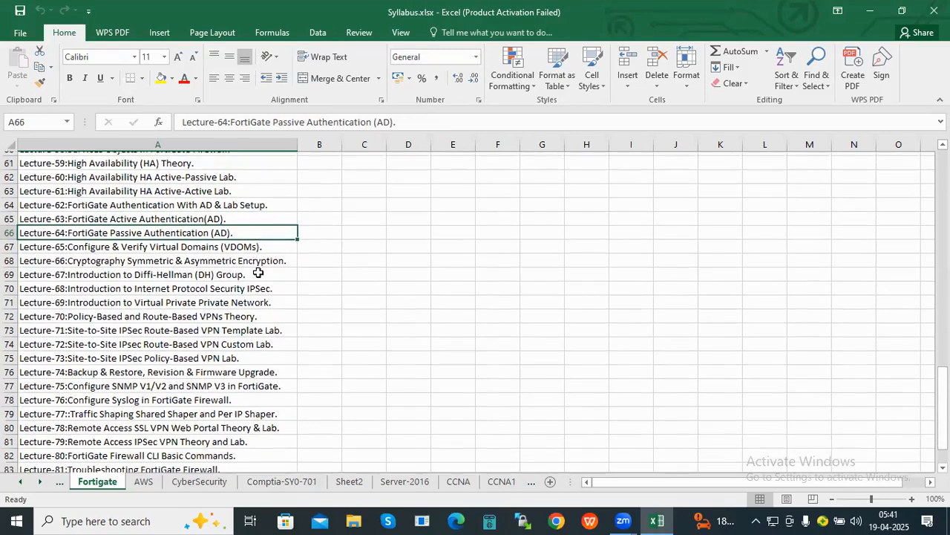
pyautogui.scroll(-1, 258, 271)
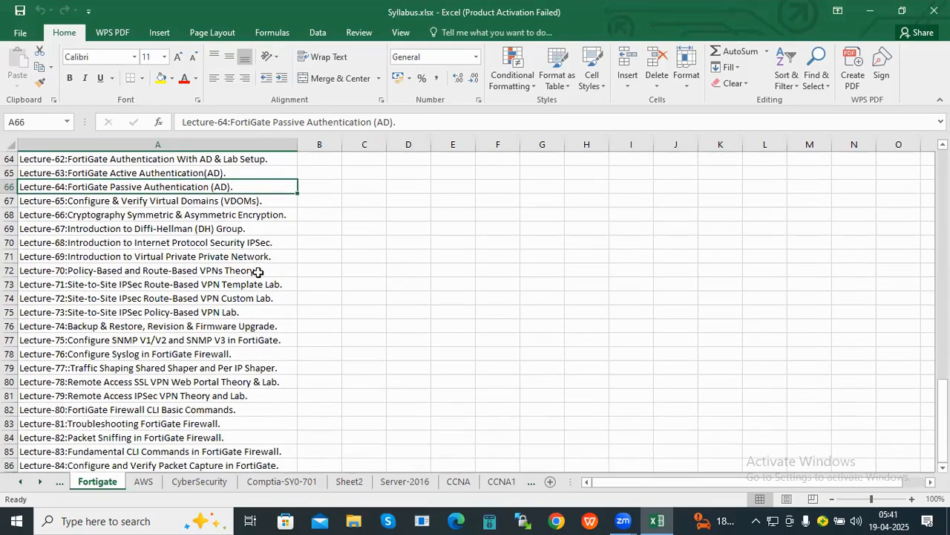
pyautogui.scroll(-1, 258, 272)
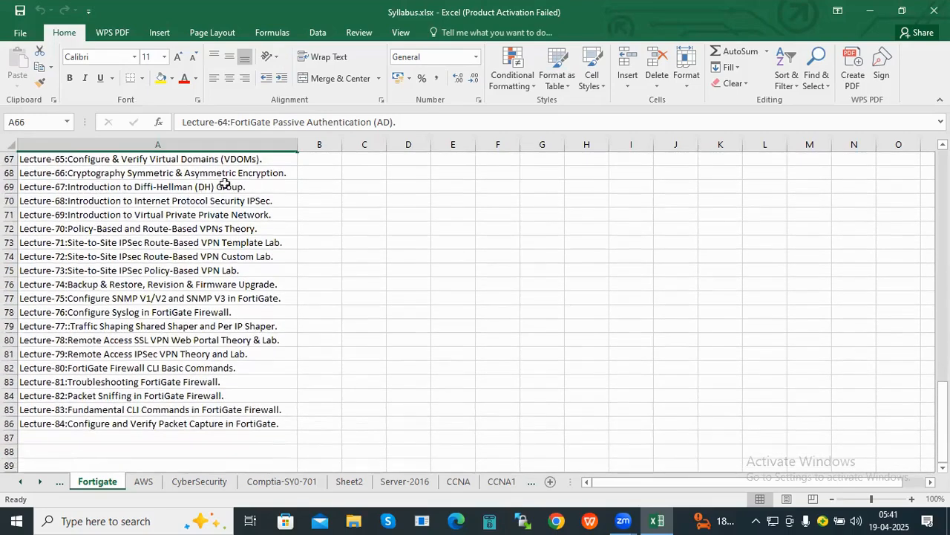
pyautogui.click(169, 215)
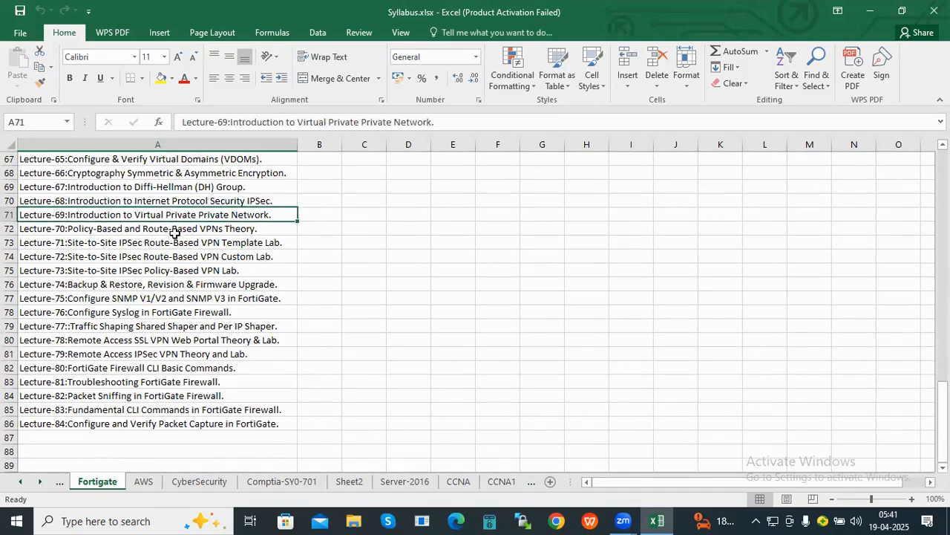
pyautogui.click(171, 232)
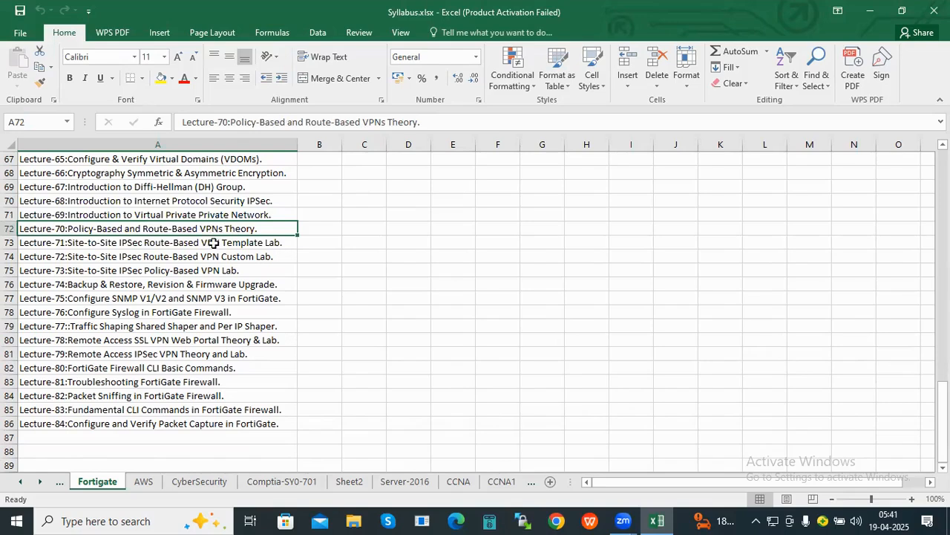
pyautogui.click(207, 255)
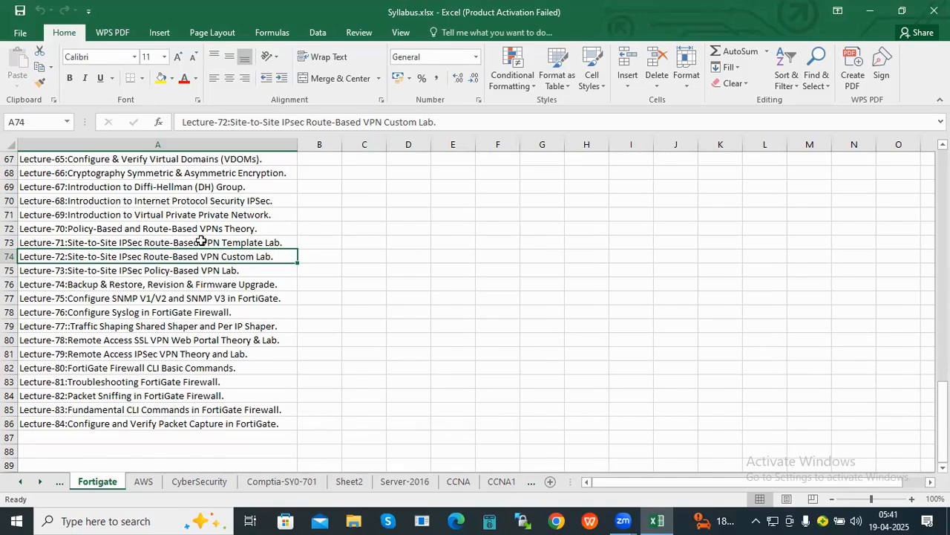
pyautogui.click(154, 340)
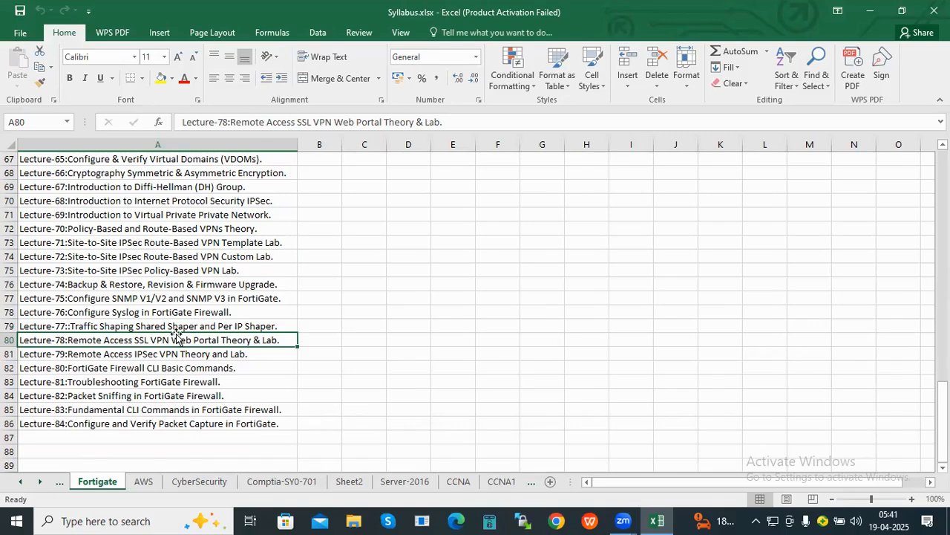
# - Point out Lecture-81 and select the last five lectures, 80 through 84
pyautogui.scroll(-1, 178, 337)
pyautogui.click(184, 342)
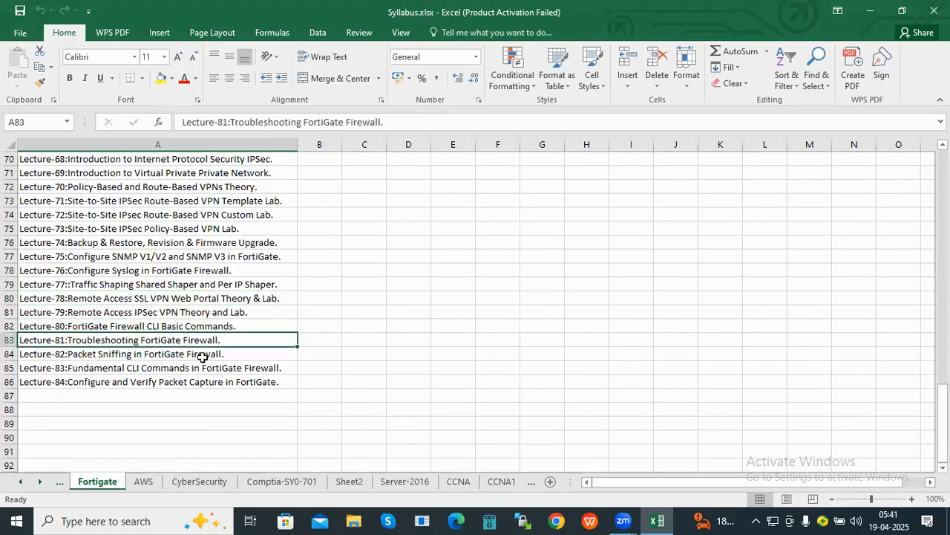
pyautogui.scroll(2, 195, 364)
pyautogui.scroll(-1, 194, 364)
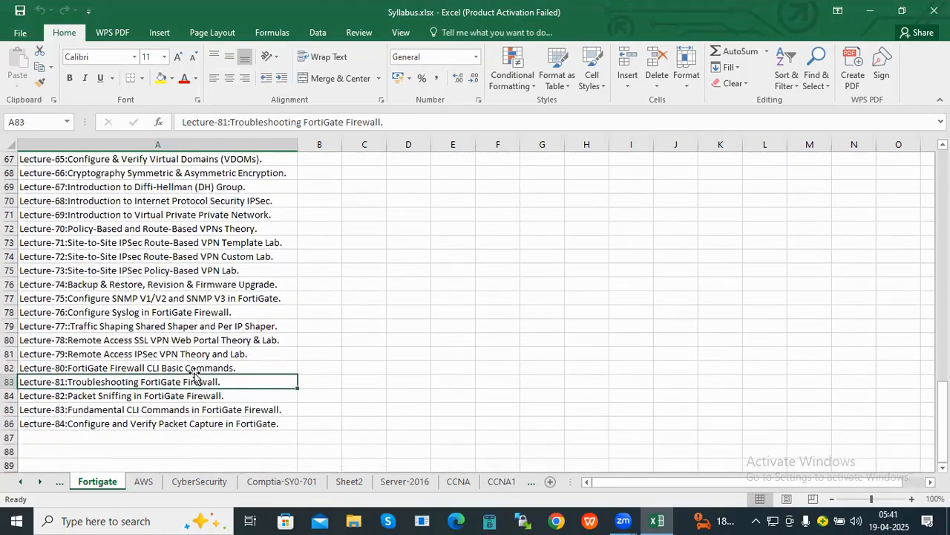
pyautogui.moveTo(189, 366); pyautogui.dragTo(186, 425)
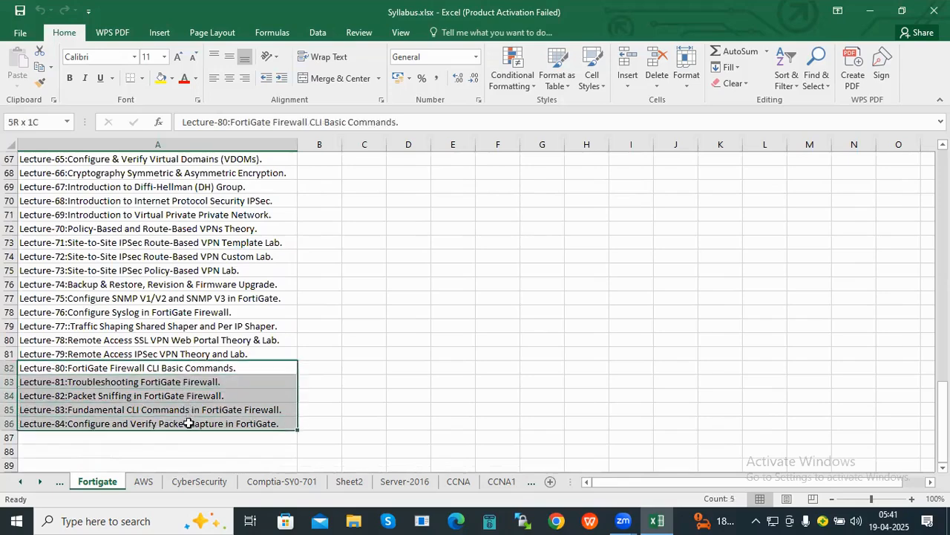
# - Return to Lecture-04 in cell A5 at the top and minimize the workbook
pyautogui.scroll(10, 214, 364)
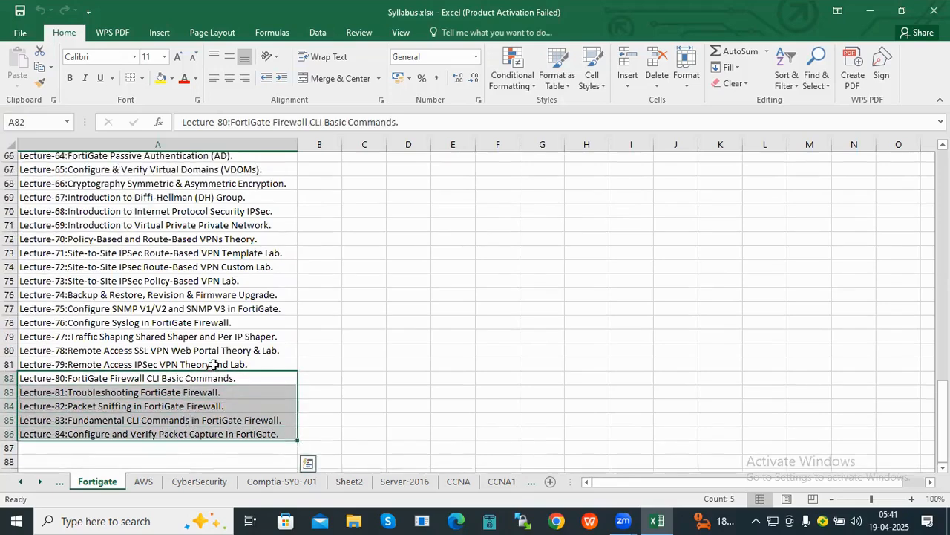
pyautogui.scroll(10, 213, 364)
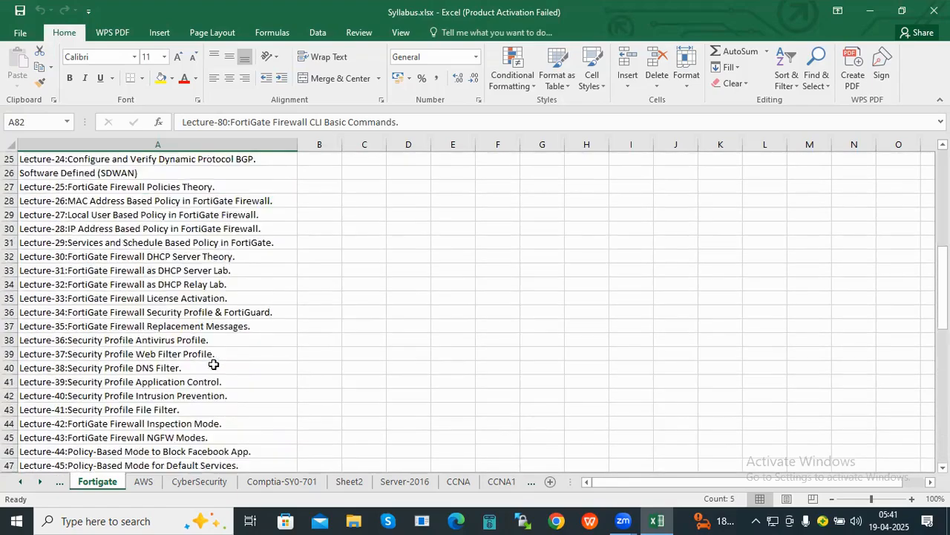
pyautogui.scroll(2, 214, 364)
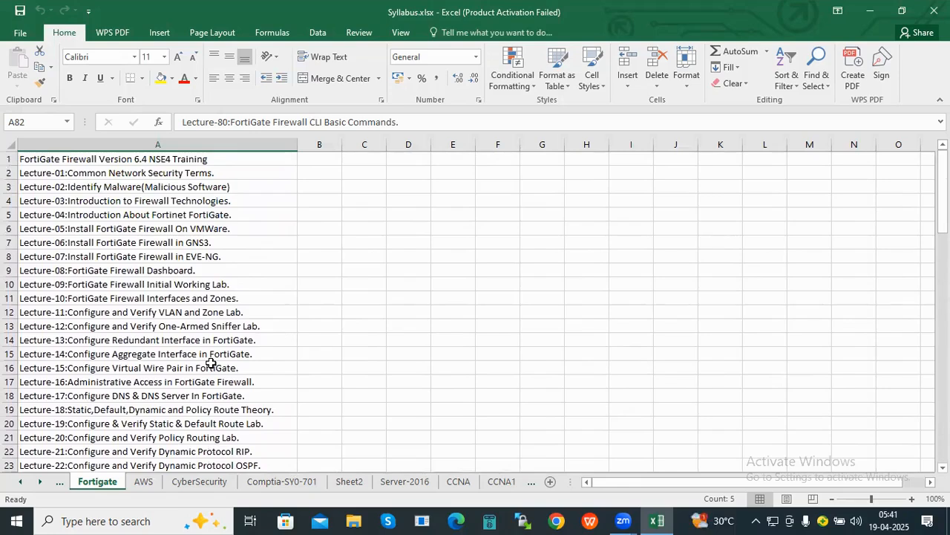
pyautogui.click(223, 254)
pyautogui.click(220, 213)
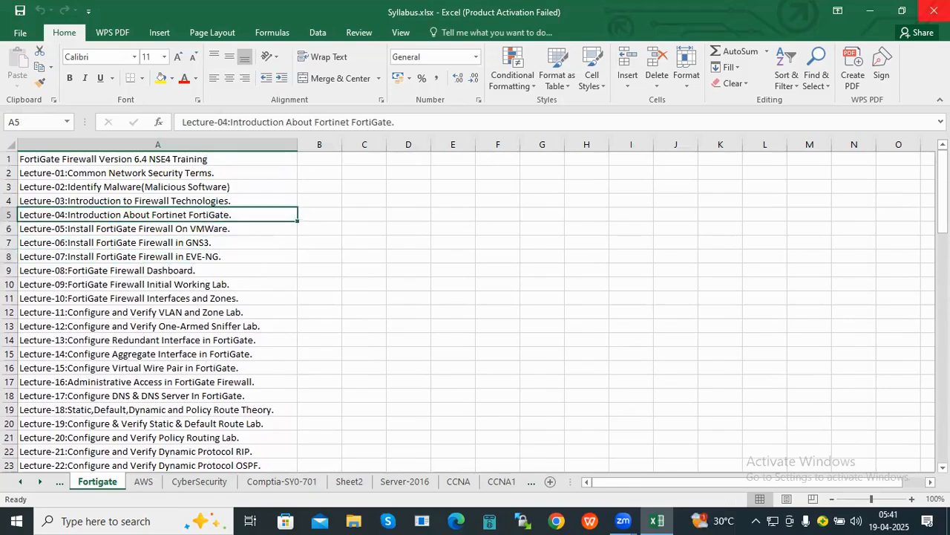
pyautogui.click(867, 14)
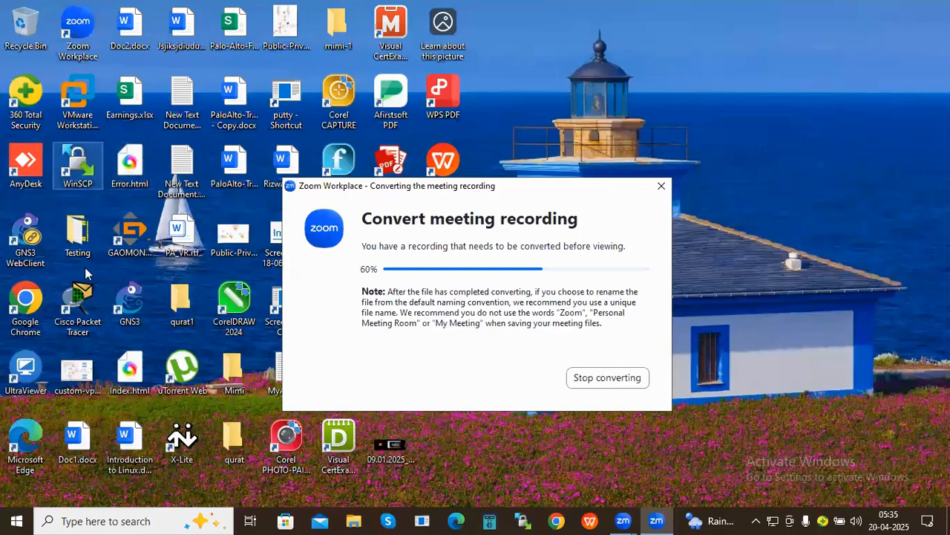
# - Launch UltraViewer from its desktop shortcut while the Zoom recording keeps converting
pyautogui.click(37, 377)
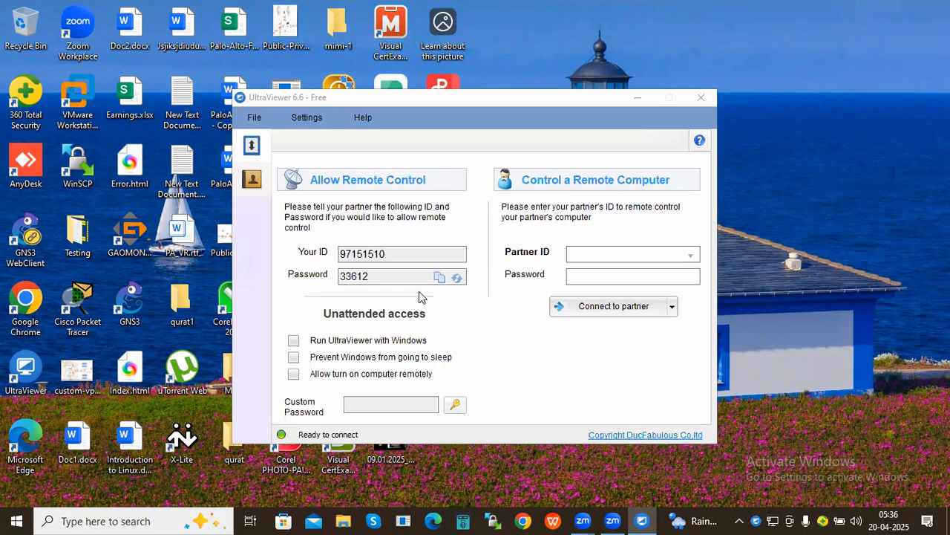
# - Enter the partner's UltraViewer ID and password, then connect to their computer
pyautogui.click(576, 254)
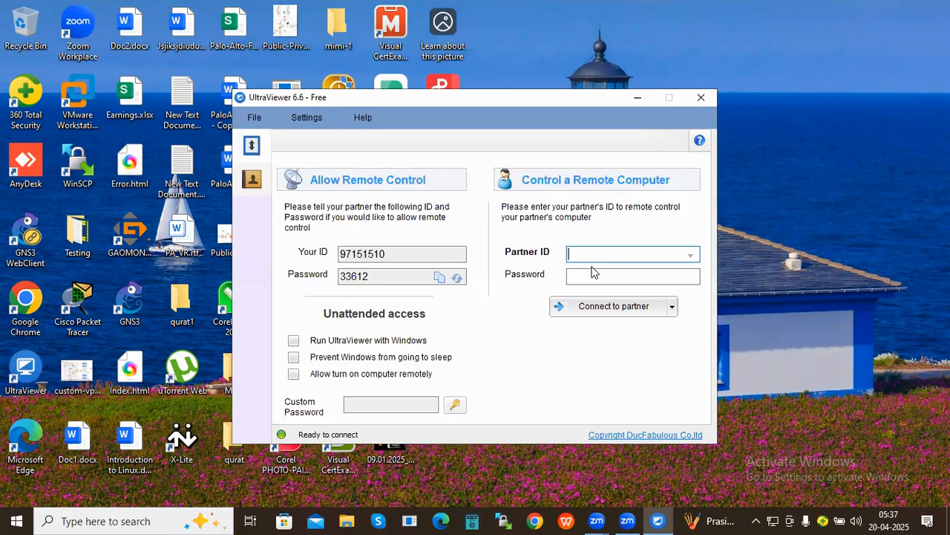
pyautogui.write('1')
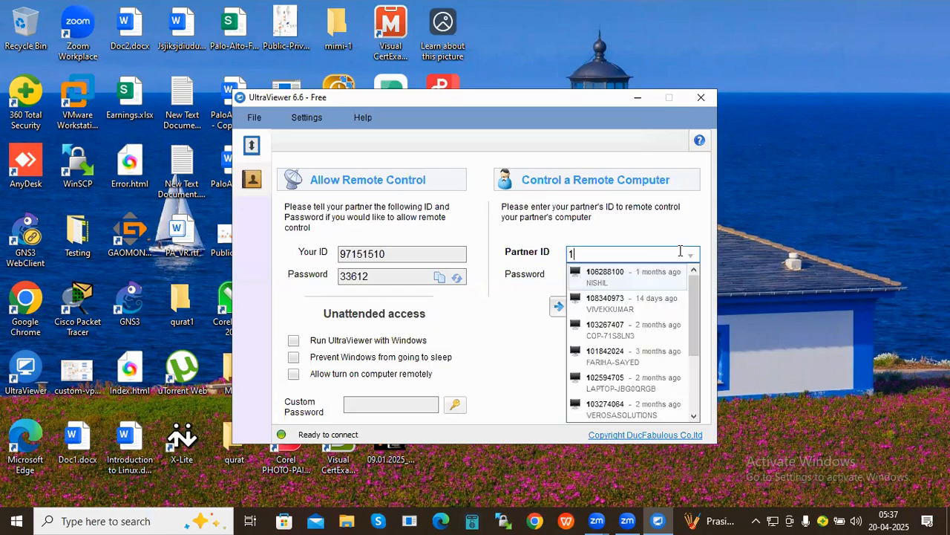
pyautogui.write('092')
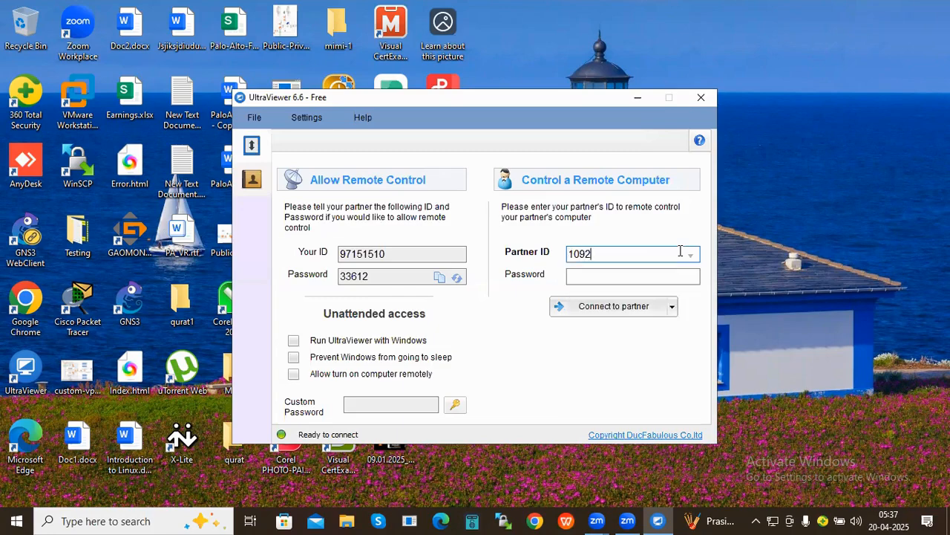
pyautogui.write('84544')
pyautogui.click(671, 277)
pyautogui.click(671, 277)
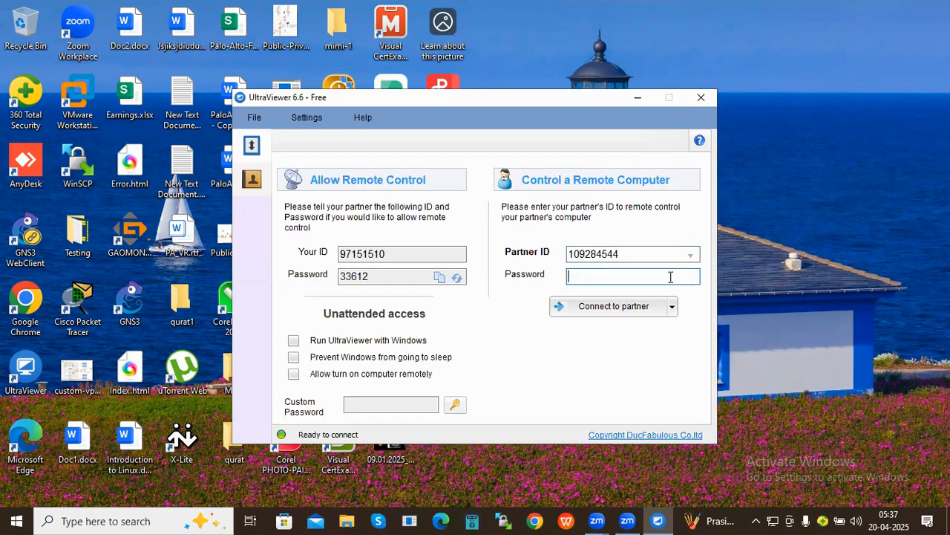
pyautogui.write('•••••')
pyautogui.click(646, 307)
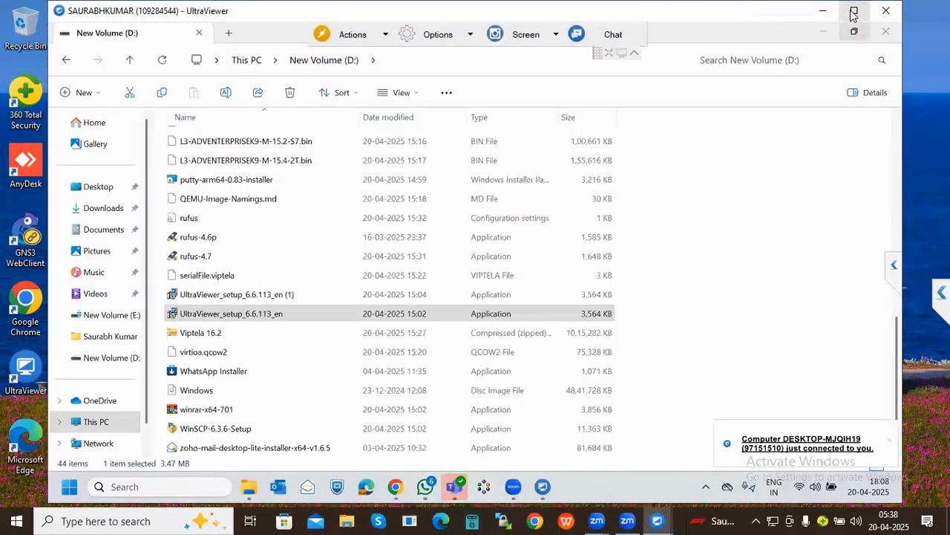
# - Maximize the UltraViewer remote session window to fill the screen
pyautogui.click(854, 12)
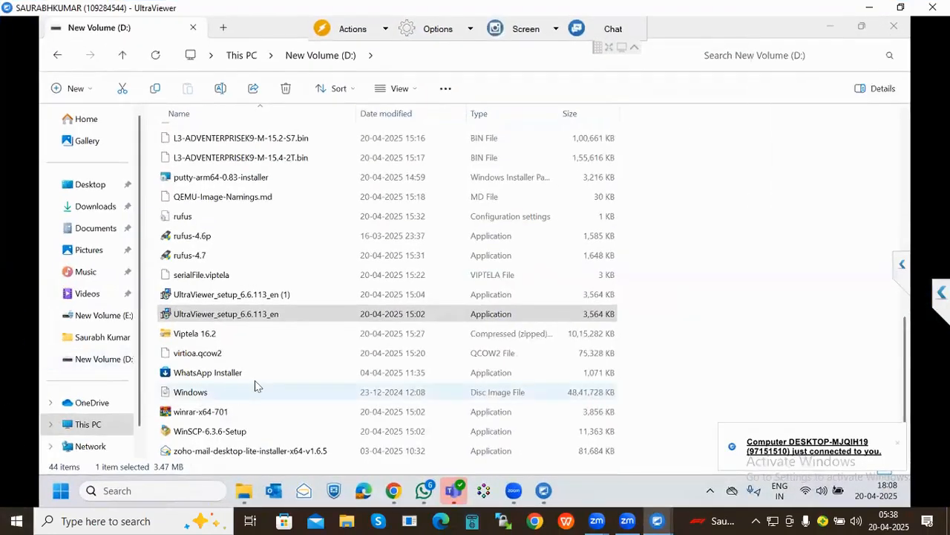
pyautogui.scroll(10, 254, 385)
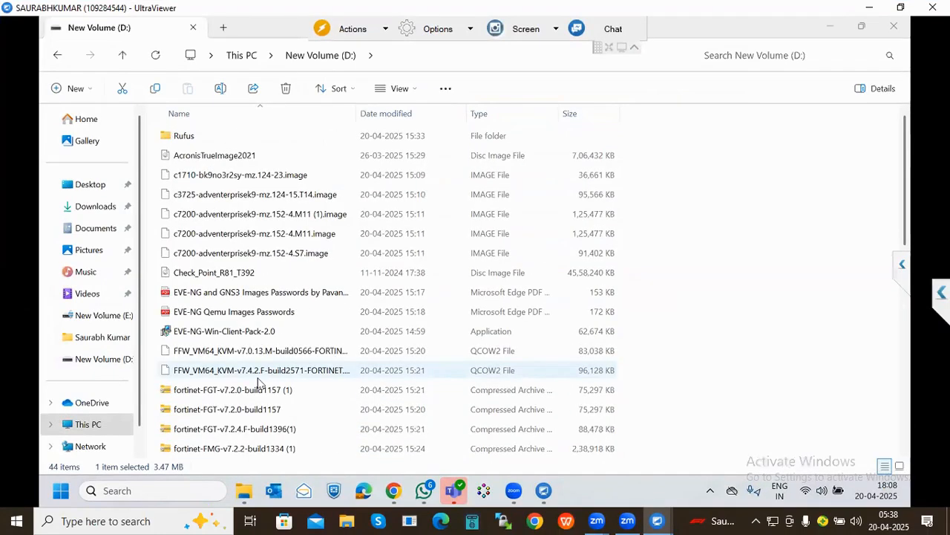
pyautogui.scroll(-3, 259, 382)
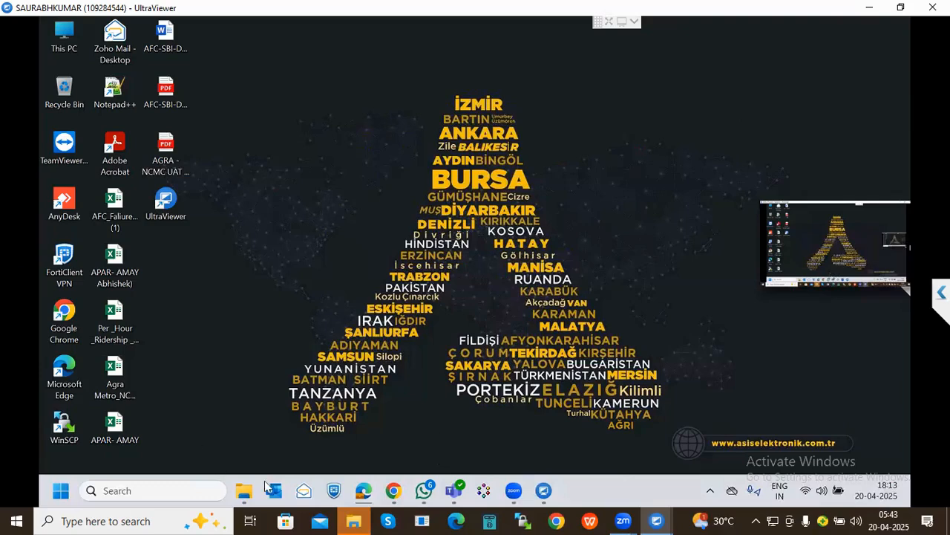
# - In the remote File Explorer, check Downloads, then scroll to the end of New Volume (D:)
pyautogui.click(245, 489)
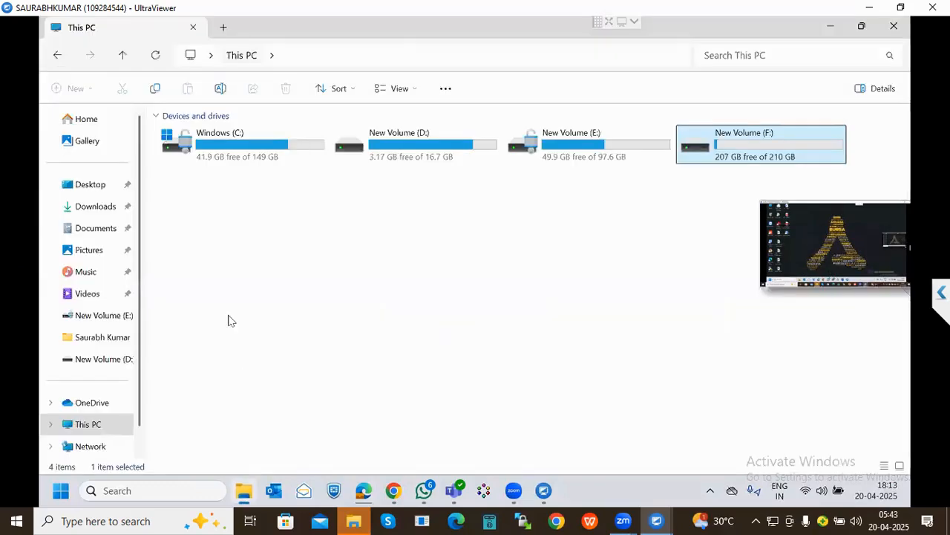
pyautogui.click(80, 209)
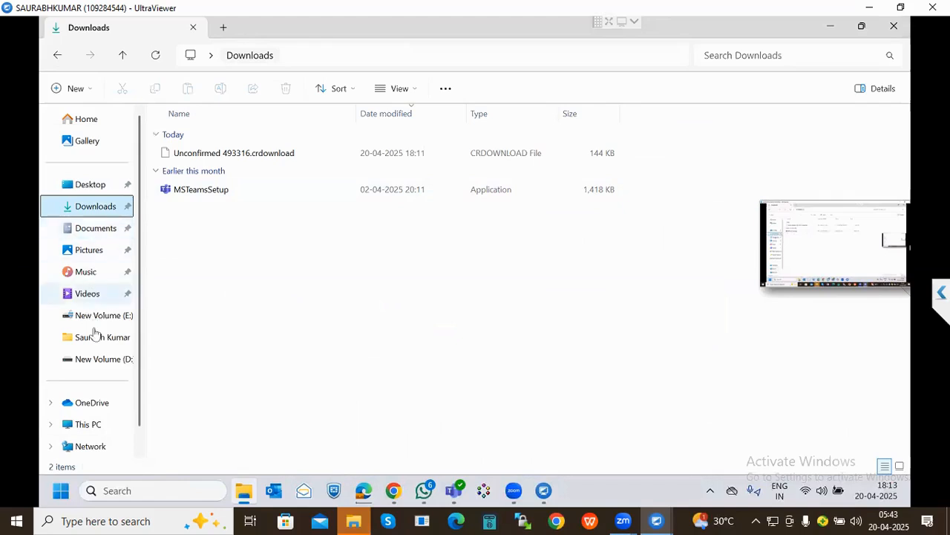
pyautogui.click(92, 364)
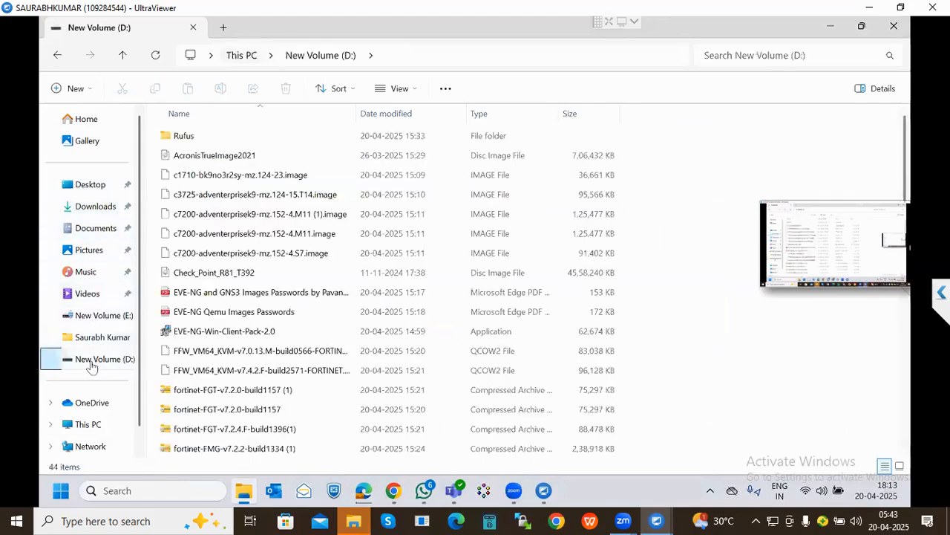
pyautogui.scroll(-1, 273, 329)
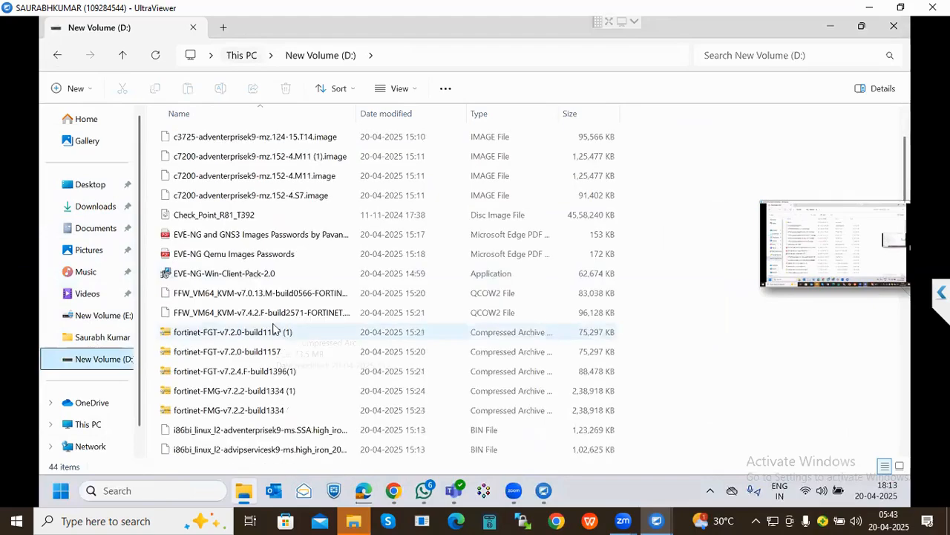
pyautogui.scroll(-3, 274, 328)
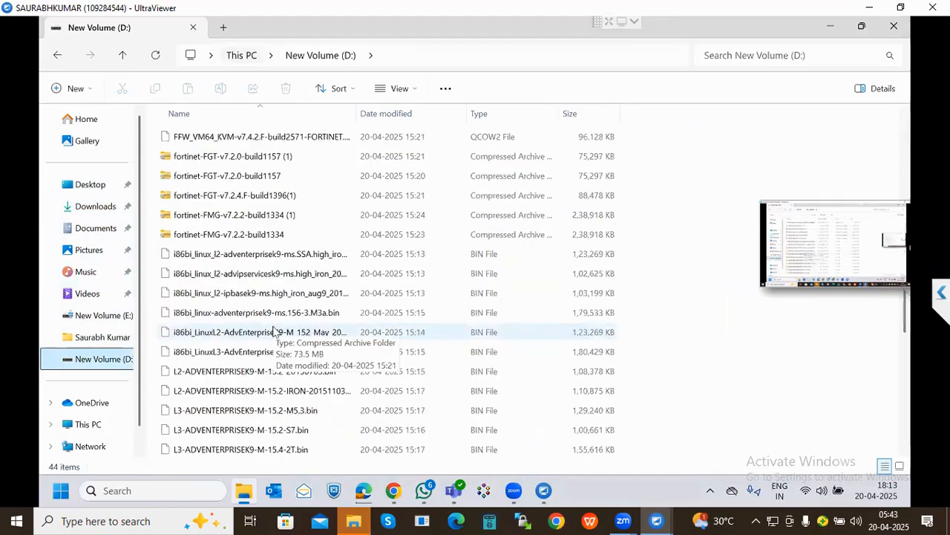
pyautogui.scroll(-5, 274, 330)
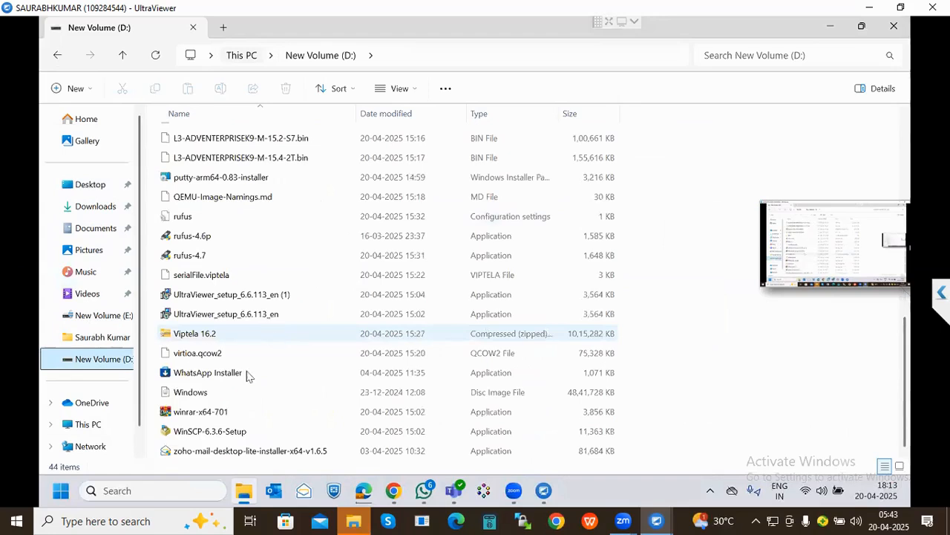
# - Run WinSCP-6.3.6-Setup, approve the UAC prompt, accept the license, and pick the custom installation option
pyautogui.doubleClick(186, 440)
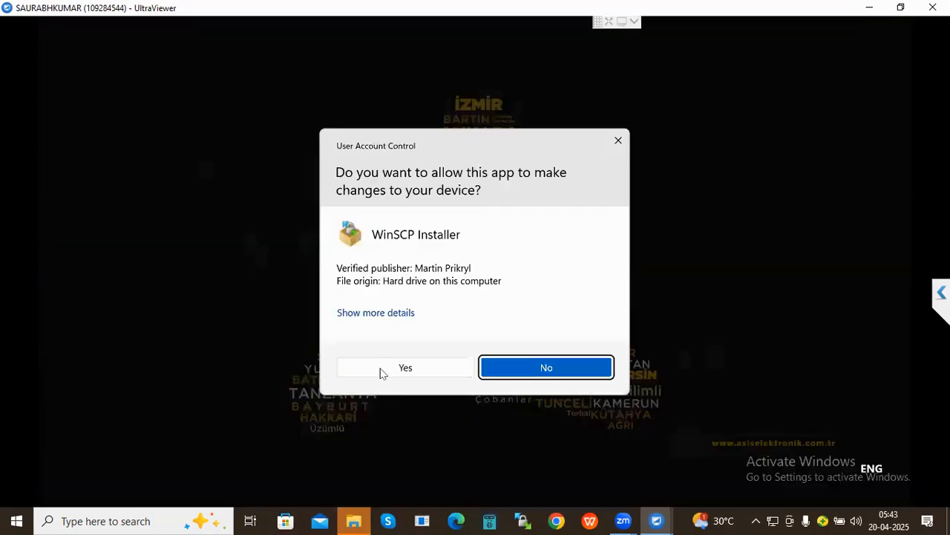
pyautogui.click(381, 369)
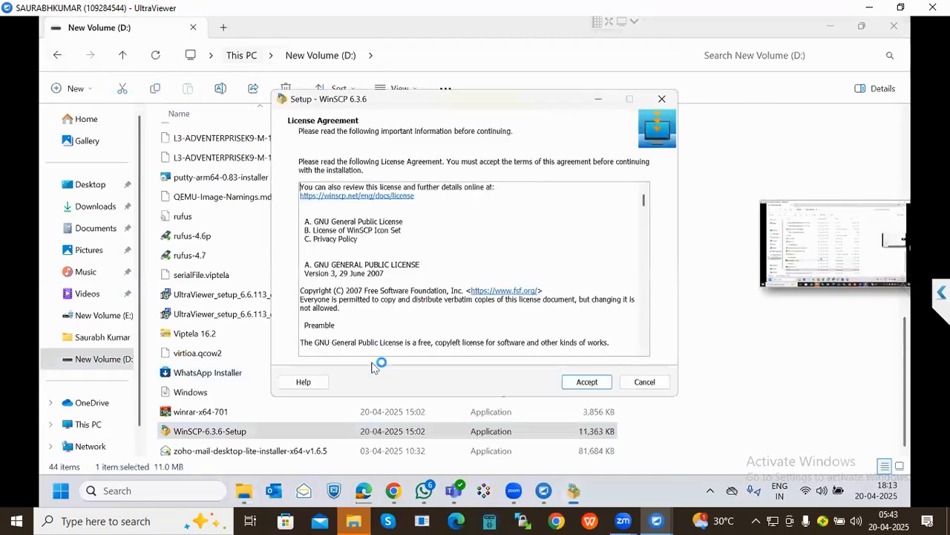
pyautogui.click(582, 382)
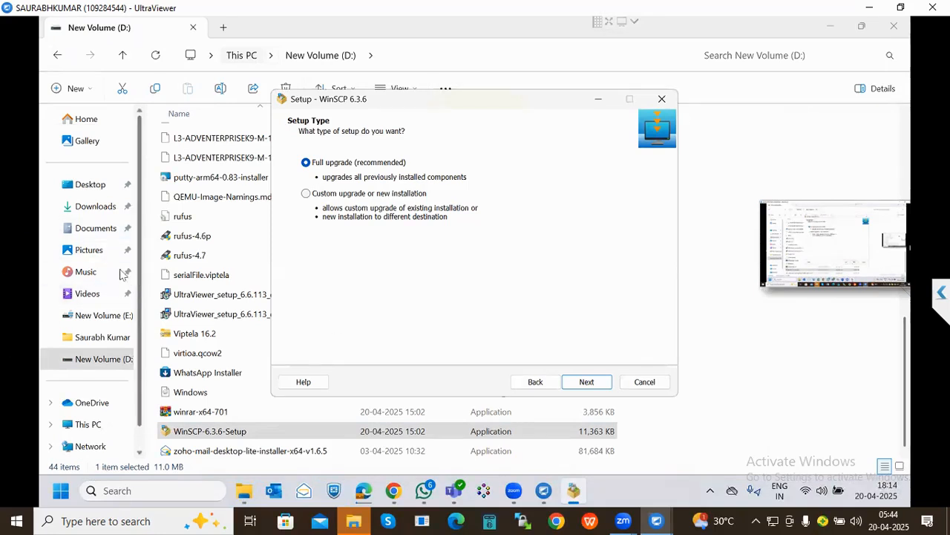
pyautogui.click(346, 195)
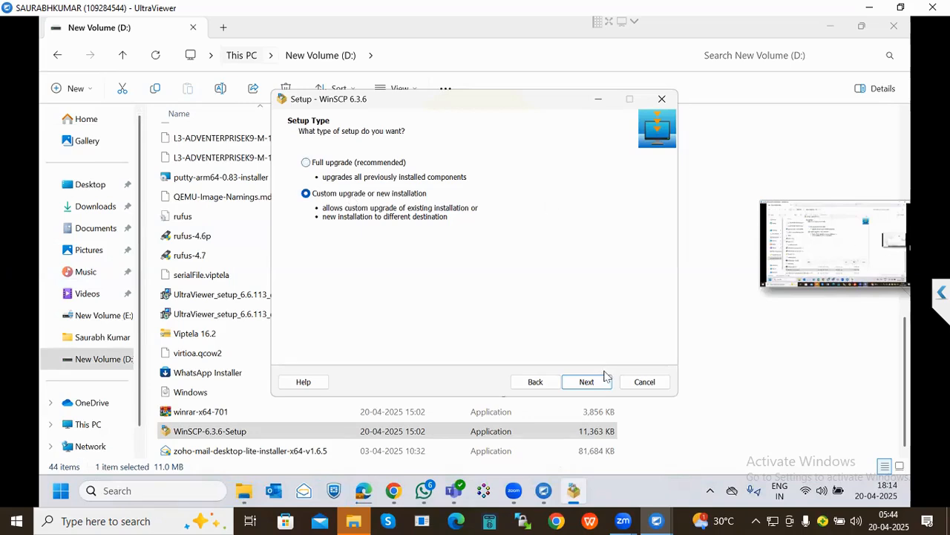
# - Install WinSCP as a full upgrade, with Launch WinSCP and Open Getting started page unticked
pyautogui.click(361, 165)
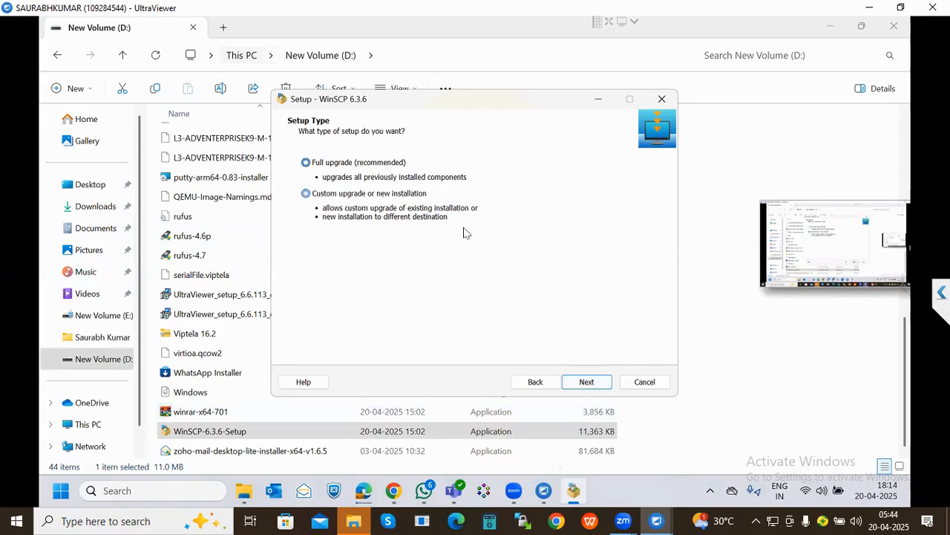
pyautogui.click(585, 383)
pyautogui.click(585, 382)
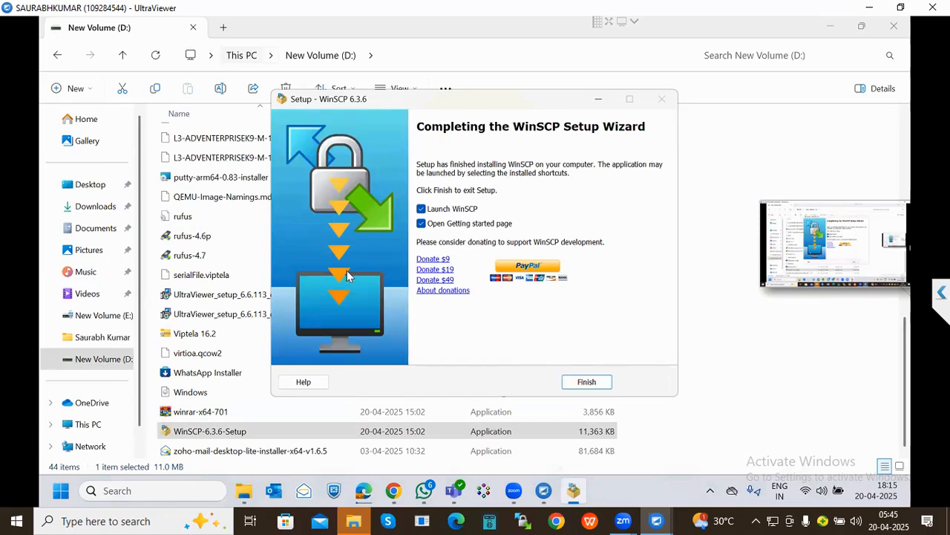
pyautogui.click(467, 209)
pyautogui.click(471, 223)
pyautogui.click(586, 382)
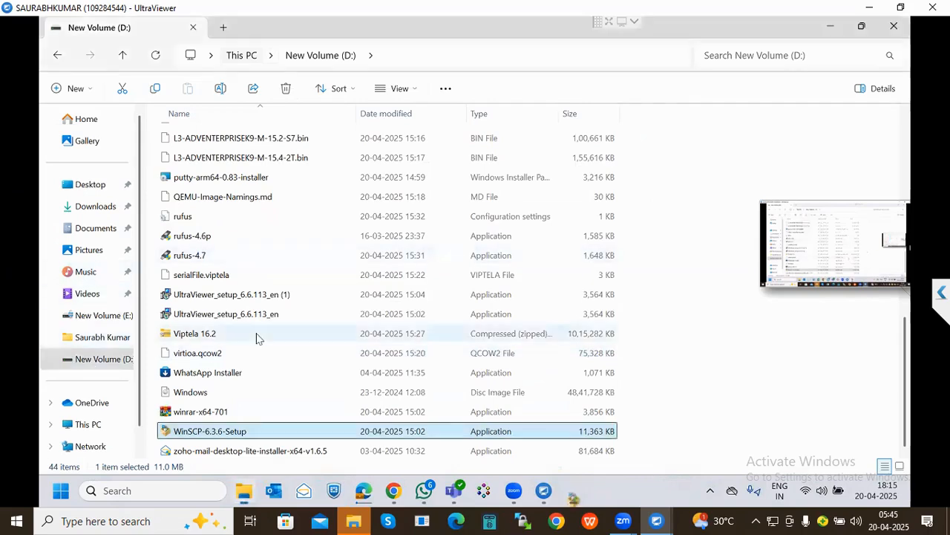
# - Install WinRAR 7.01 into C:\Program Files\WinRAR with the default integration options
pyautogui.doubleClick(220, 412)
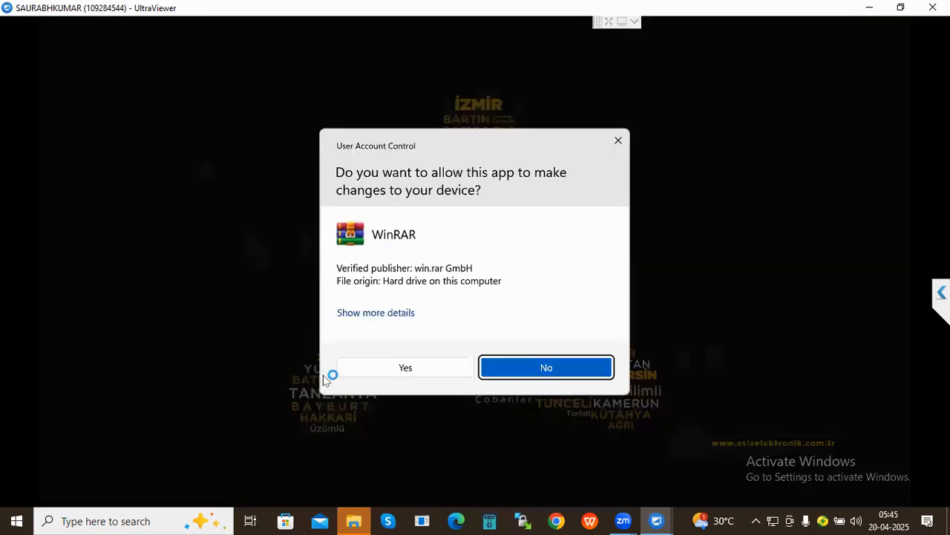
pyautogui.click(359, 371)
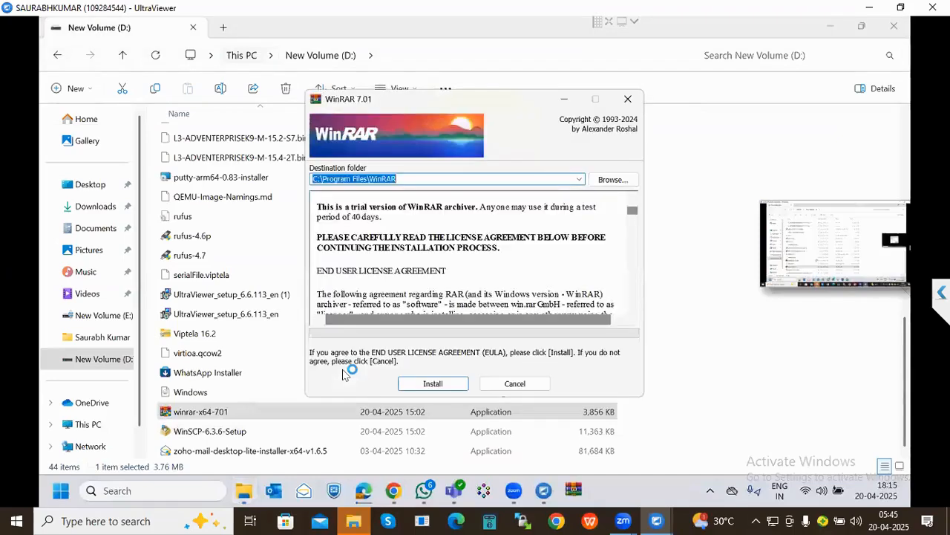
pyautogui.click(432, 381)
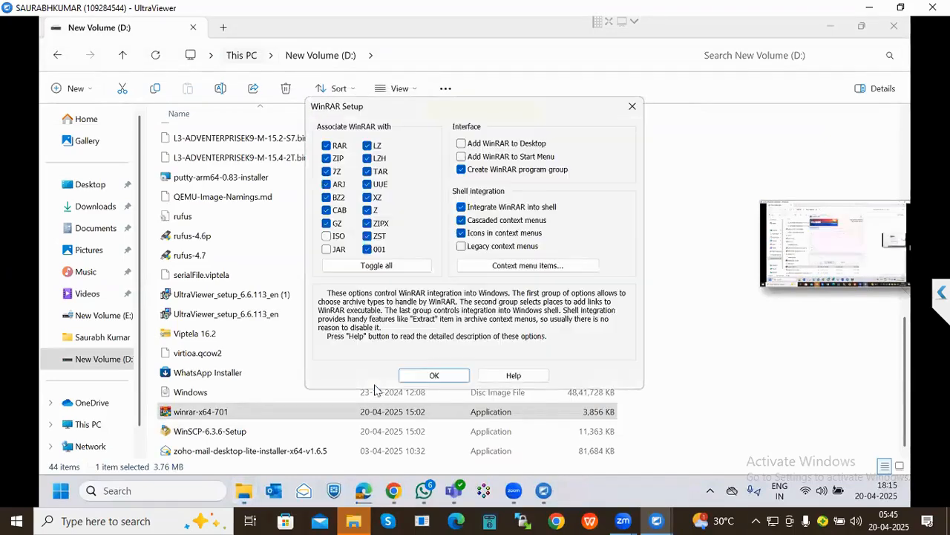
pyautogui.press('Return')
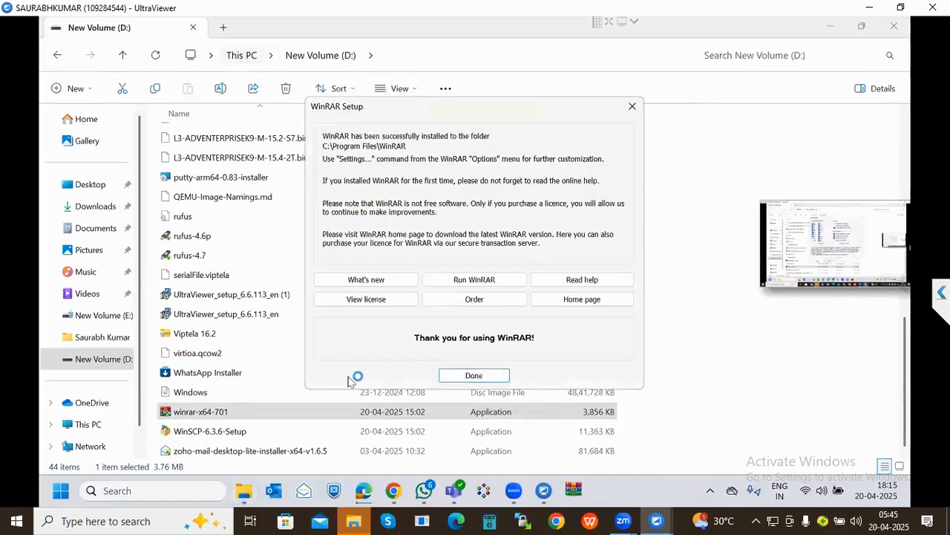
pyautogui.click(479, 377)
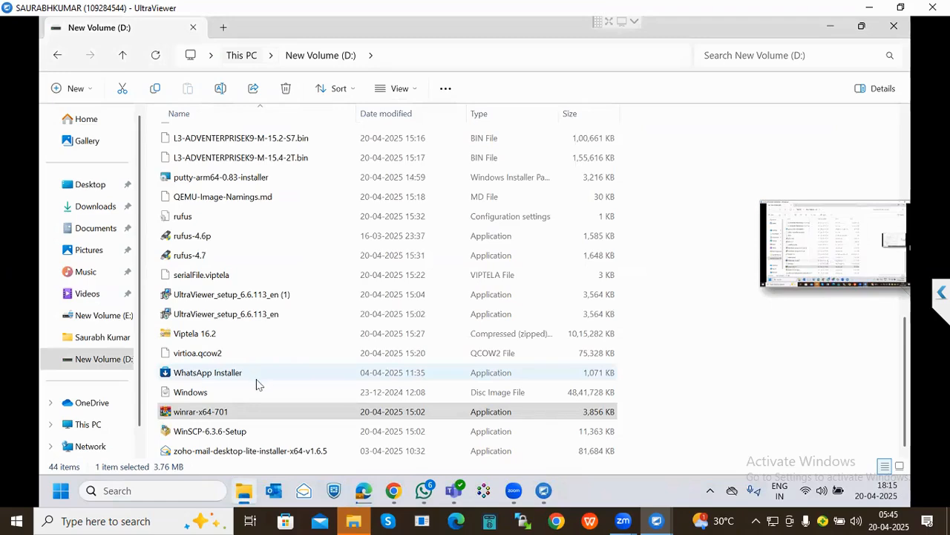
pyautogui.scroll(5, 257, 384)
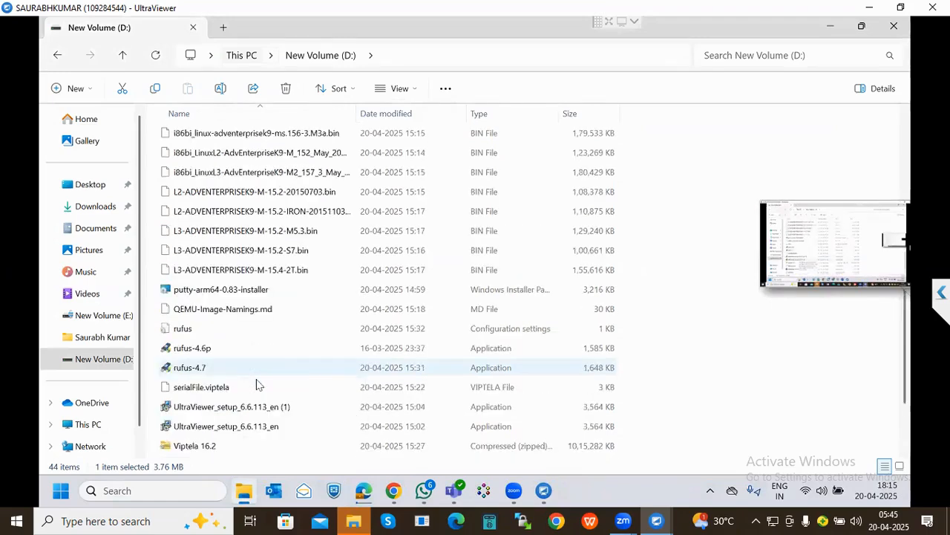
pyautogui.scroll(4, 256, 384)
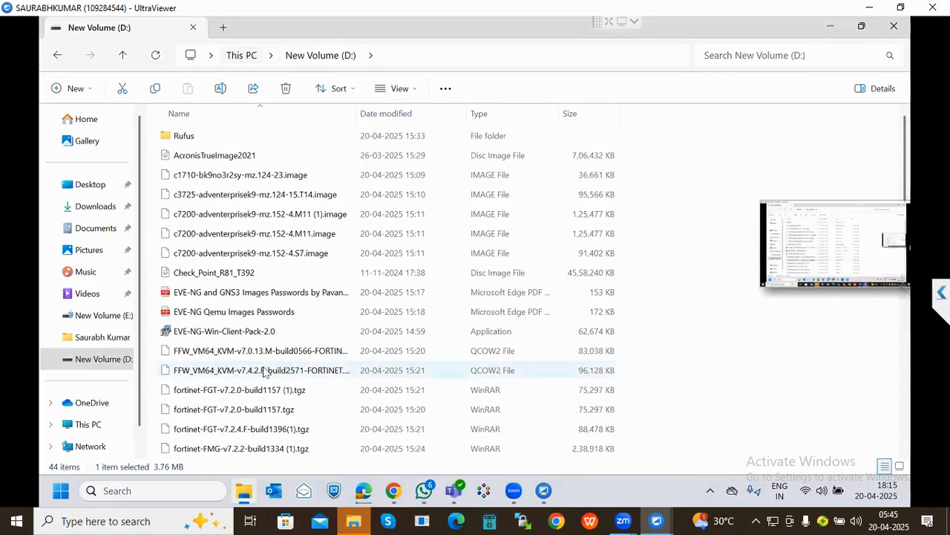
# - Run the EVE-NG client pack installer and install its chosen components
pyautogui.doubleClick(305, 332)
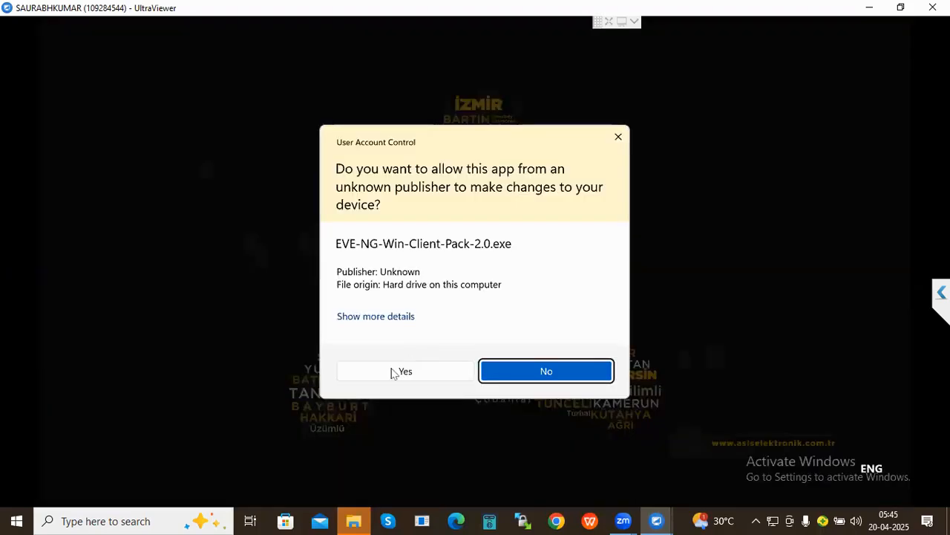
pyautogui.click(395, 372)
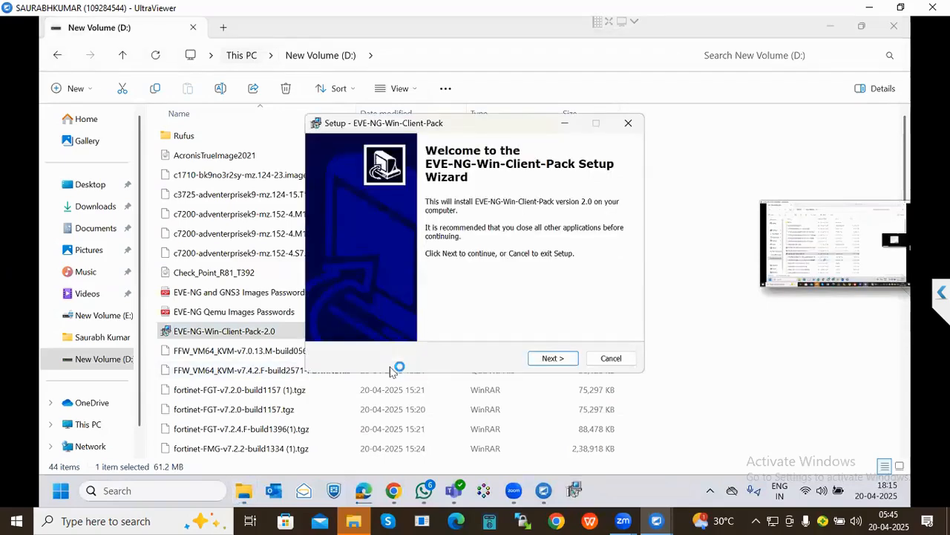
pyautogui.click(551, 360)
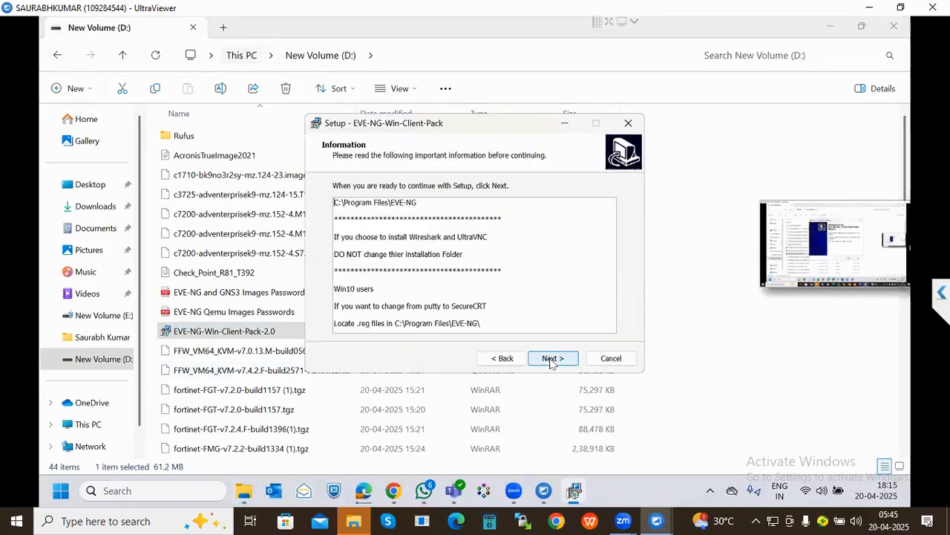
pyautogui.click(551, 360)
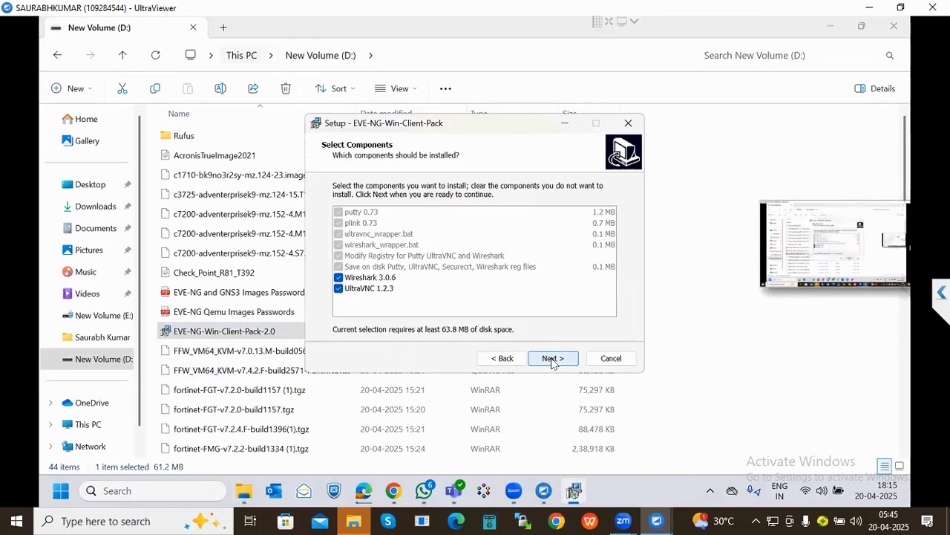
pyautogui.click(551, 359)
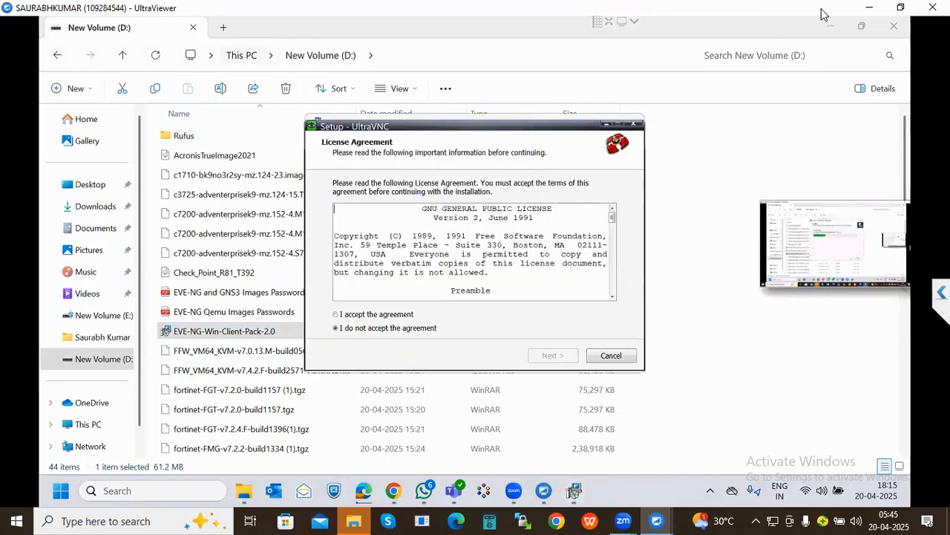
# - Install UltraVNC with the license accepted and default components, Start Menu folder and tasks
pyautogui.click(371, 314)
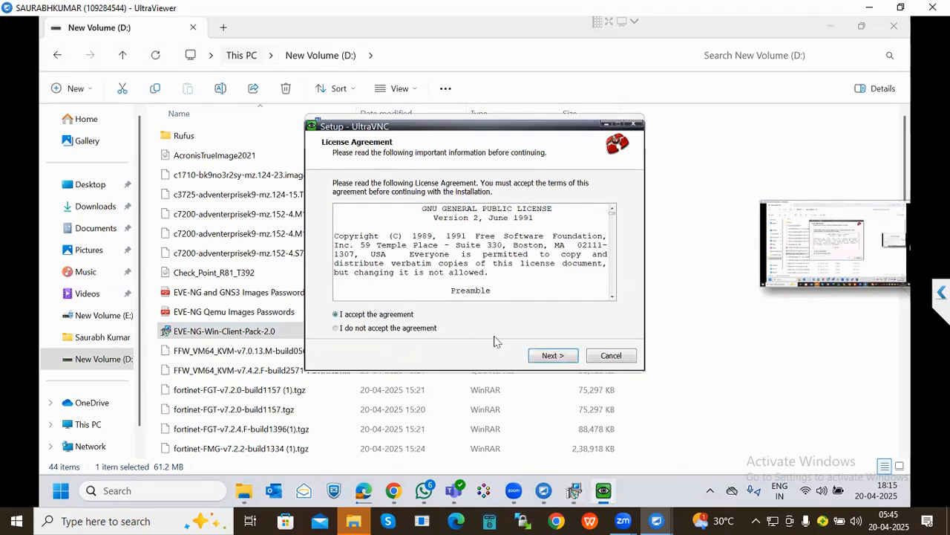
pyautogui.click(549, 357)
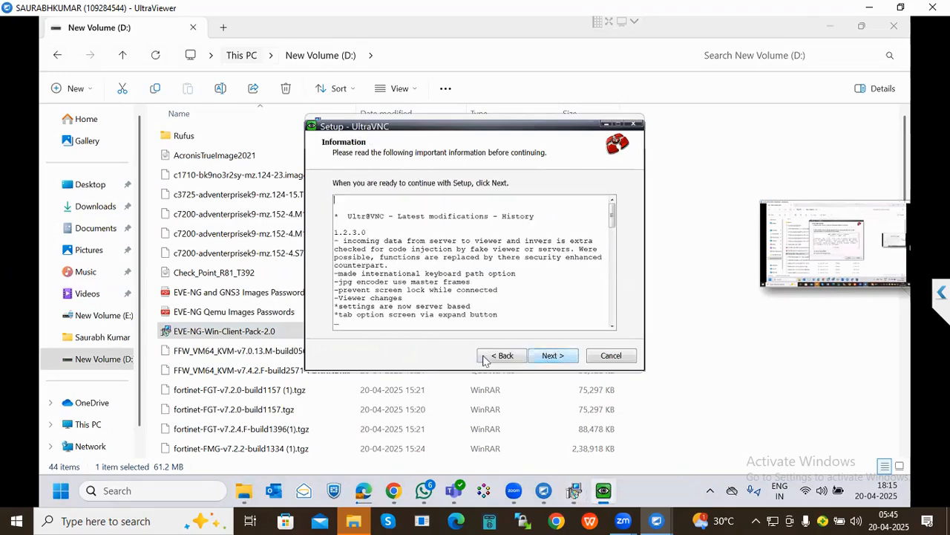
pyautogui.click(551, 355)
pyautogui.click(554, 357)
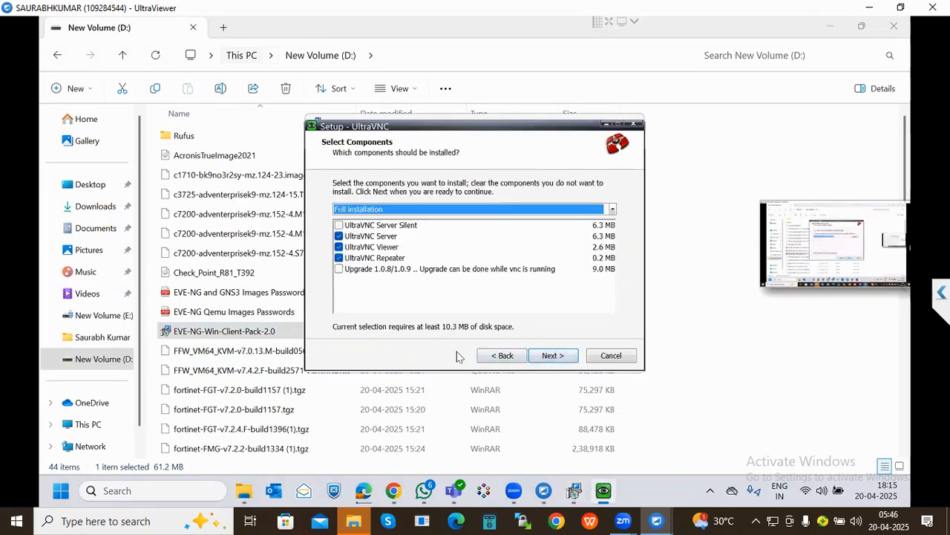
pyautogui.click(550, 357)
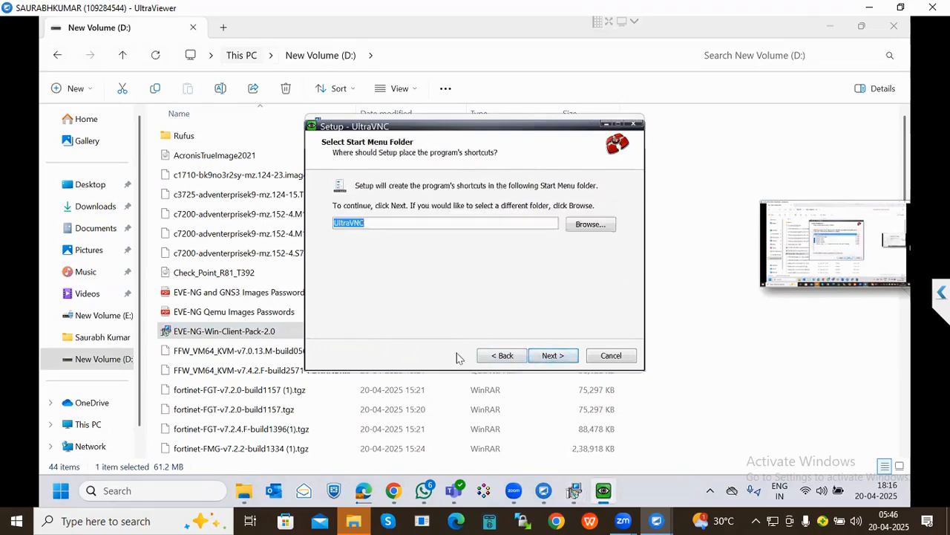
pyautogui.click(553, 357)
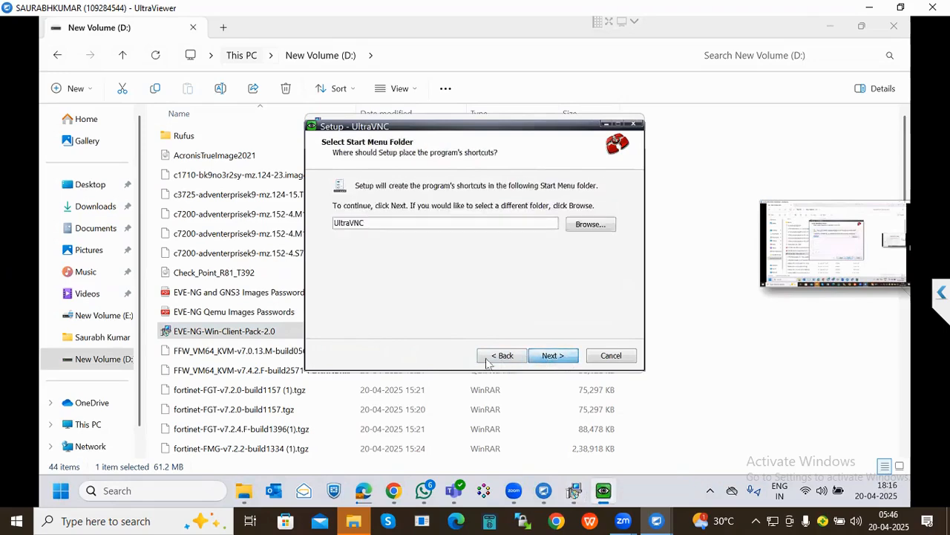
pyautogui.click(548, 359)
pyautogui.click(564, 361)
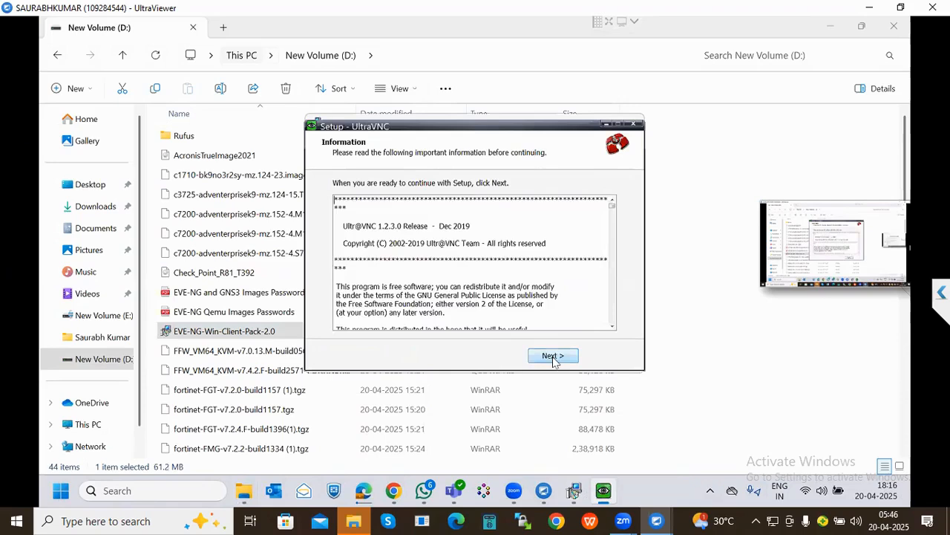
pyautogui.click(553, 356)
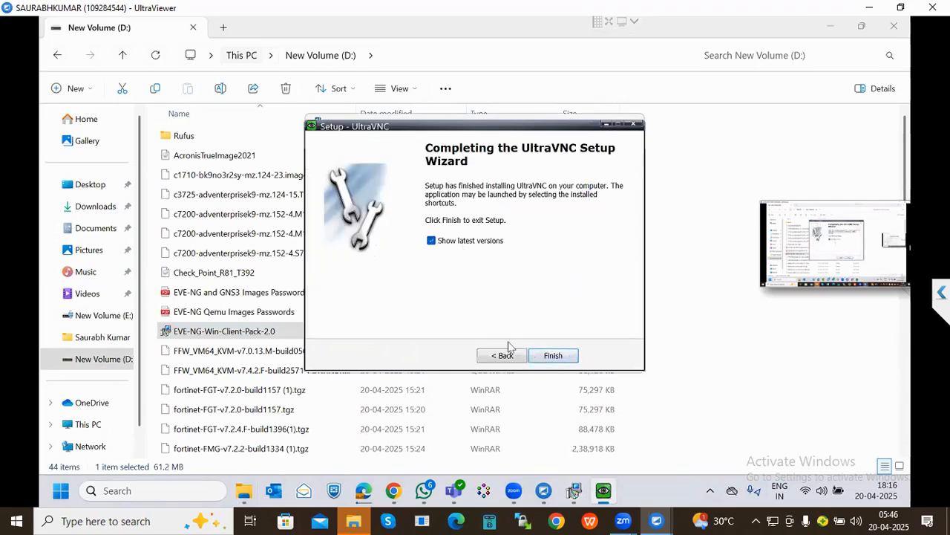
pyautogui.click(553, 355)
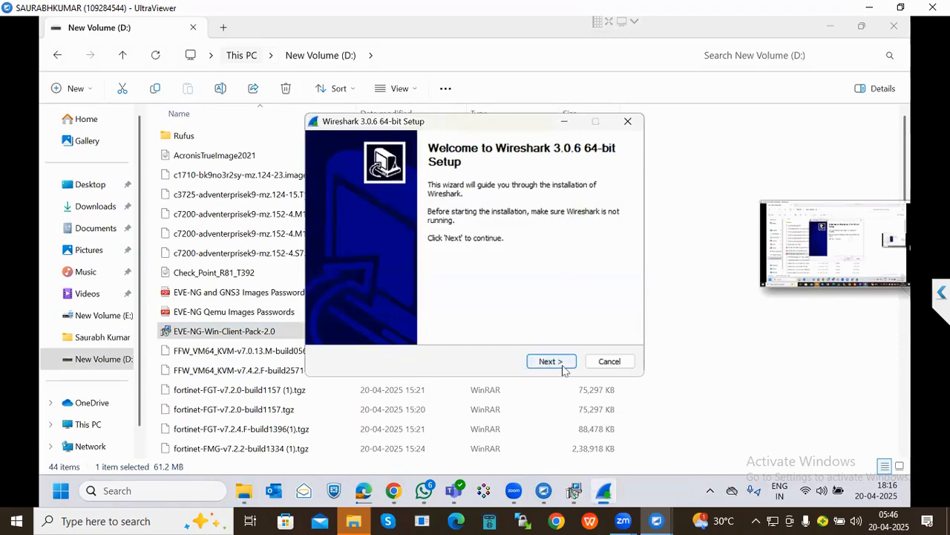
# - Install Wireshark 3.0.6 to C:\Program Files\Wireshark with default options, leaving USBPcap unticked
pyautogui.click(559, 367)
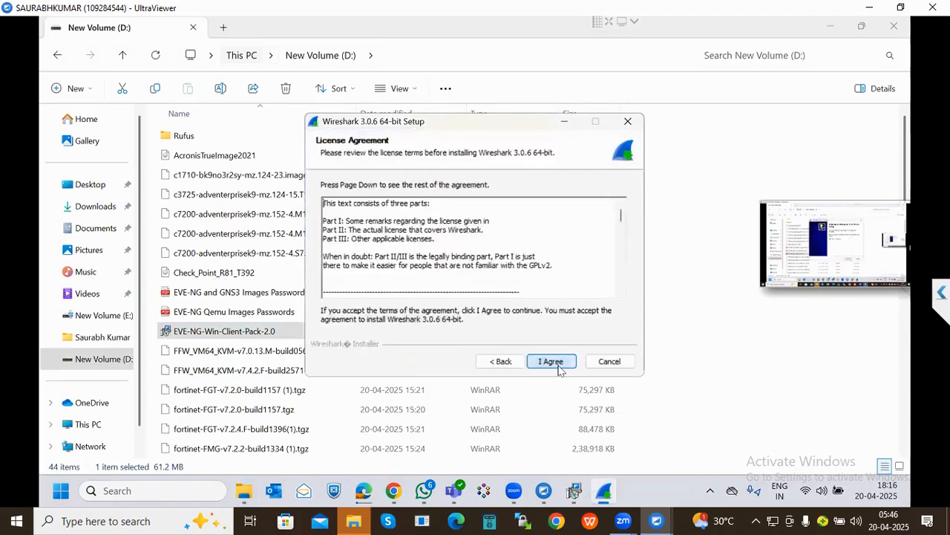
pyautogui.click(560, 367)
pyautogui.click(559, 366)
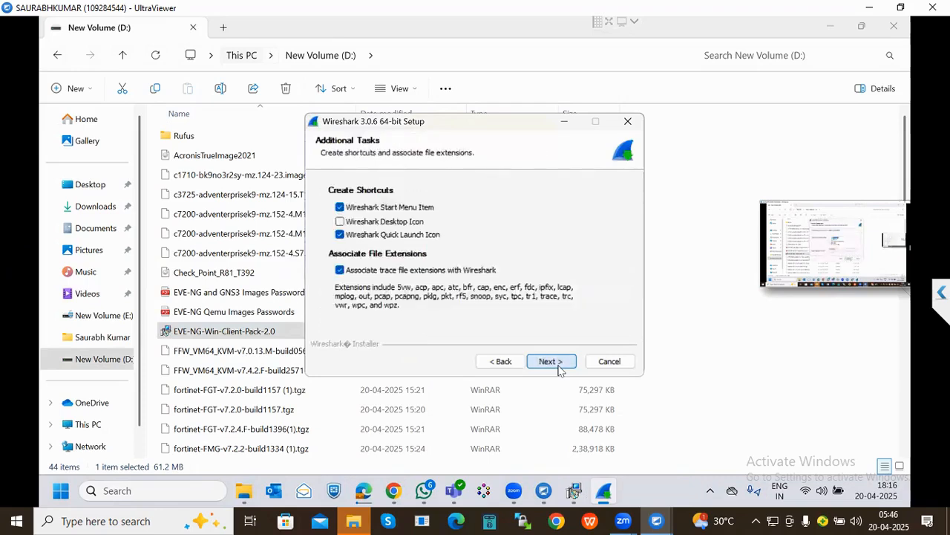
pyautogui.click(550, 361)
pyautogui.click(550, 361)
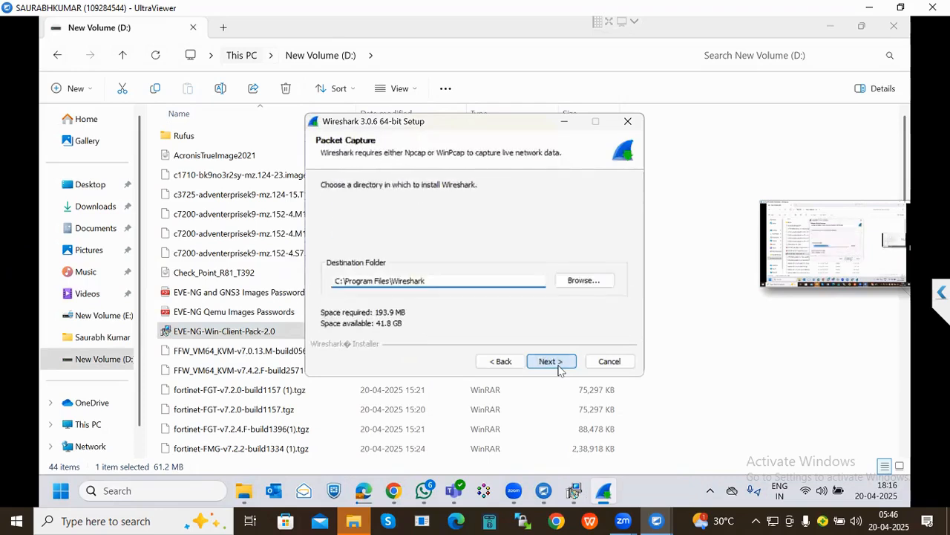
pyautogui.click(550, 361)
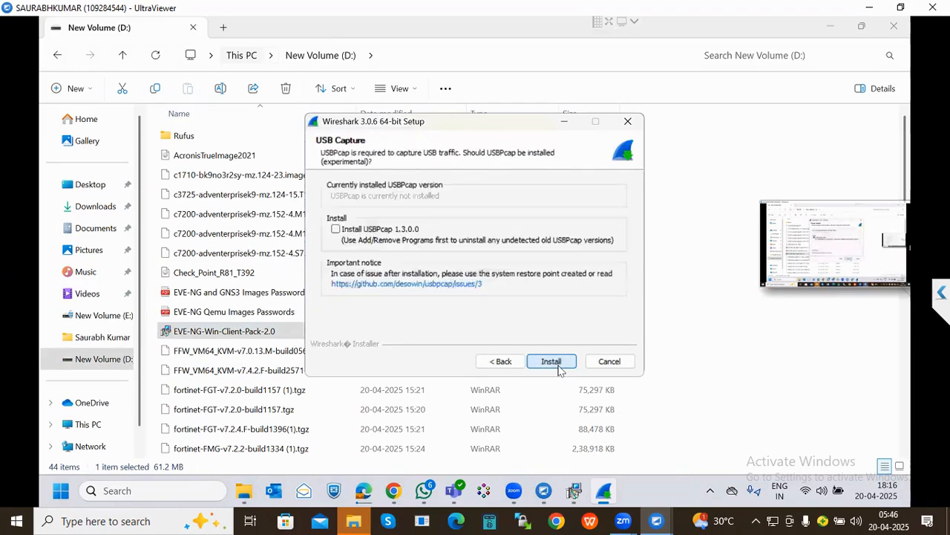
pyautogui.click(558, 365)
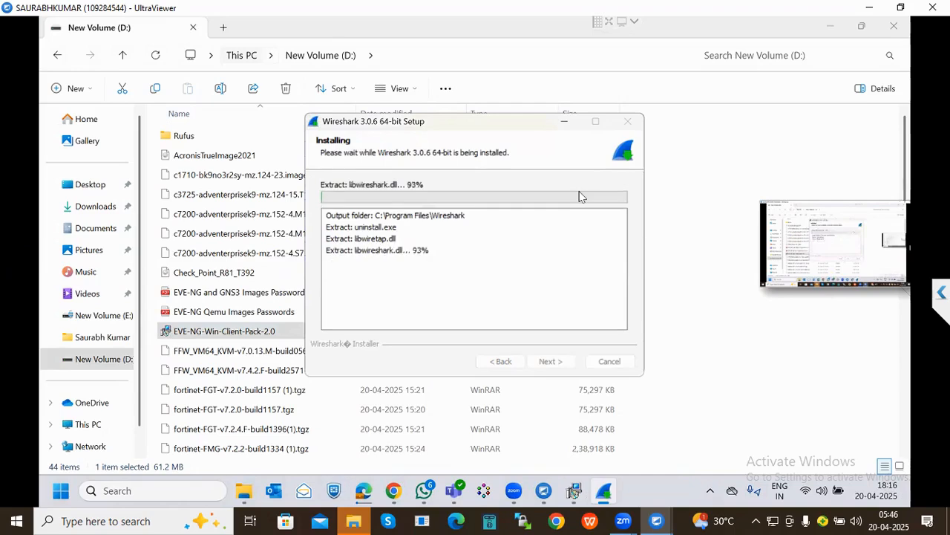
pyautogui.click(684, 178)
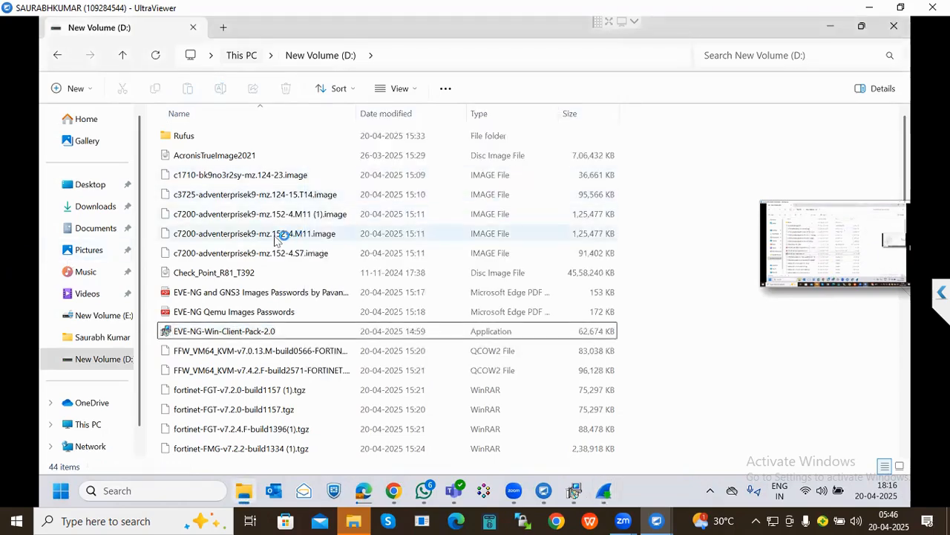
# - Accept the Npcap 0.9983 license and install it with default options
pyautogui.click(558, 362)
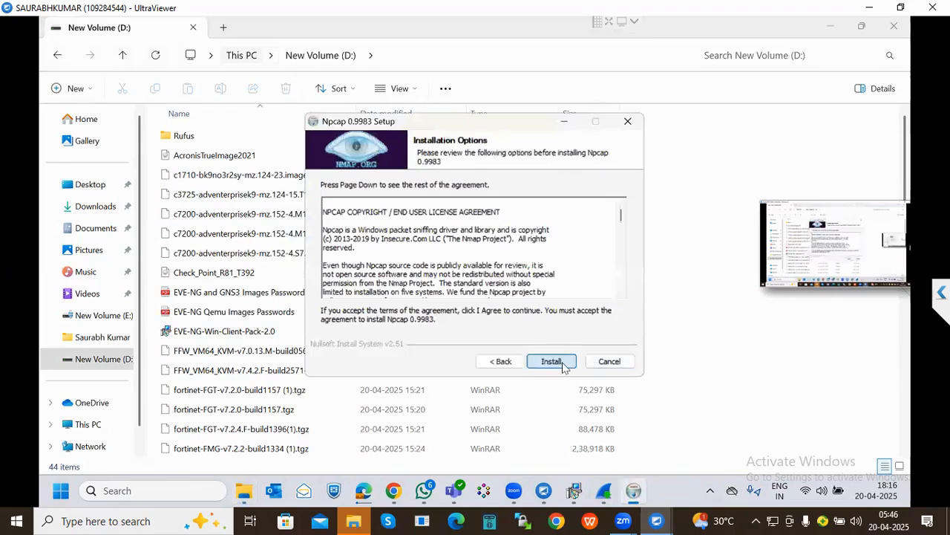
pyautogui.click(562, 364)
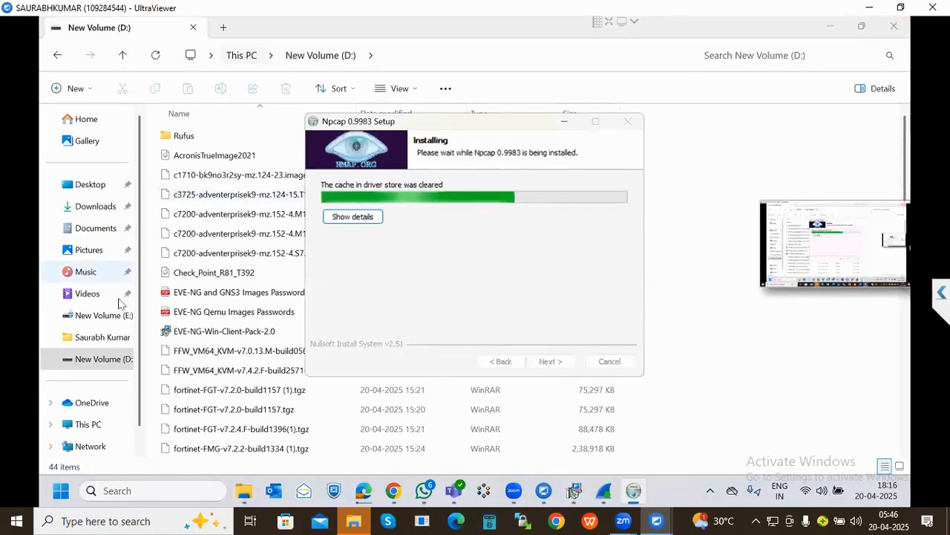
pyautogui.scroll(-3, 217, 290)
pyautogui.scroll(-4, 218, 290)
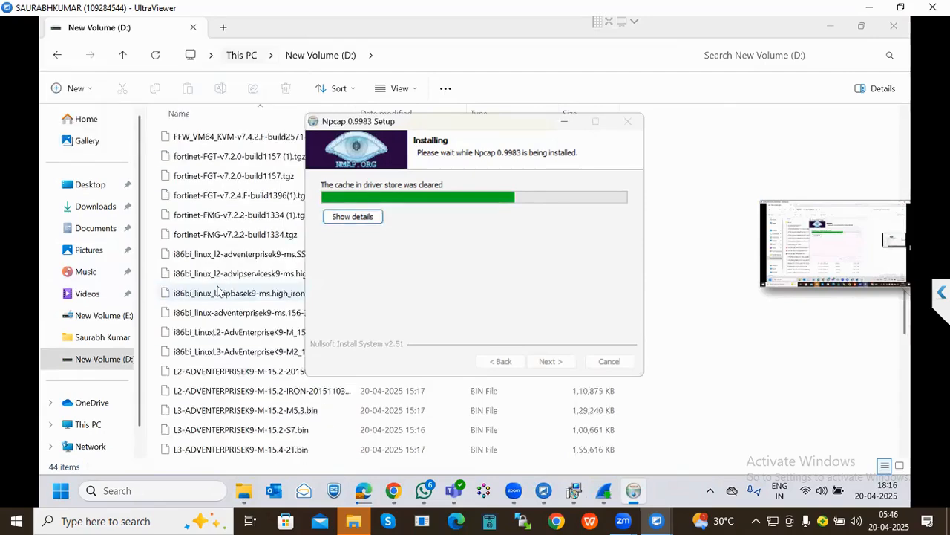
pyautogui.scroll(-2, 217, 289)
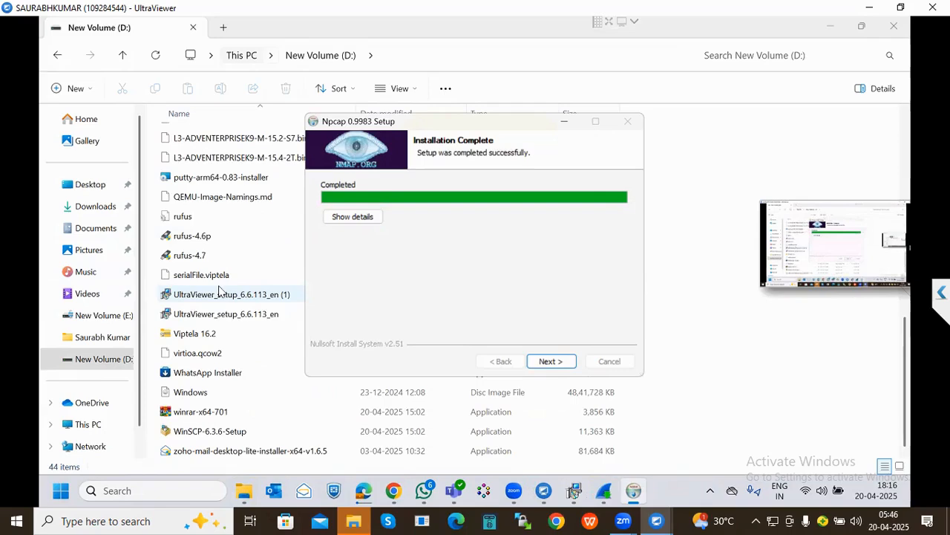
pyautogui.scroll(9, 218, 290)
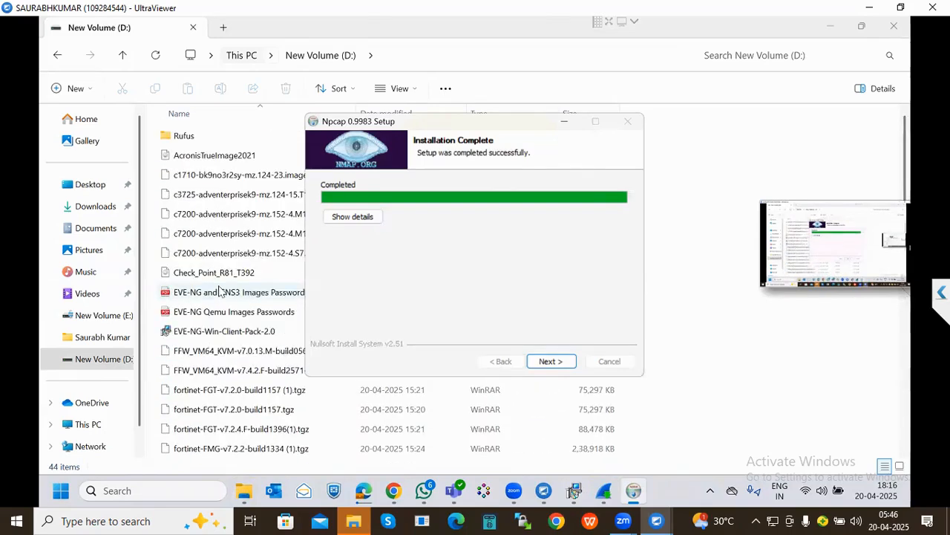
# - Close the D: drive folder, finish the Npcap setup, and return to the browser download page
pyautogui.click(894, 27)
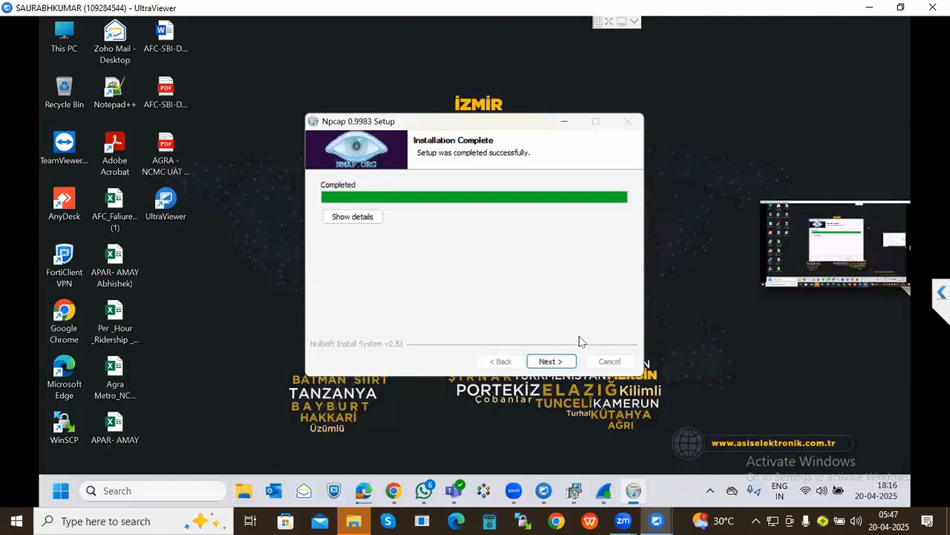
pyautogui.click(551, 361)
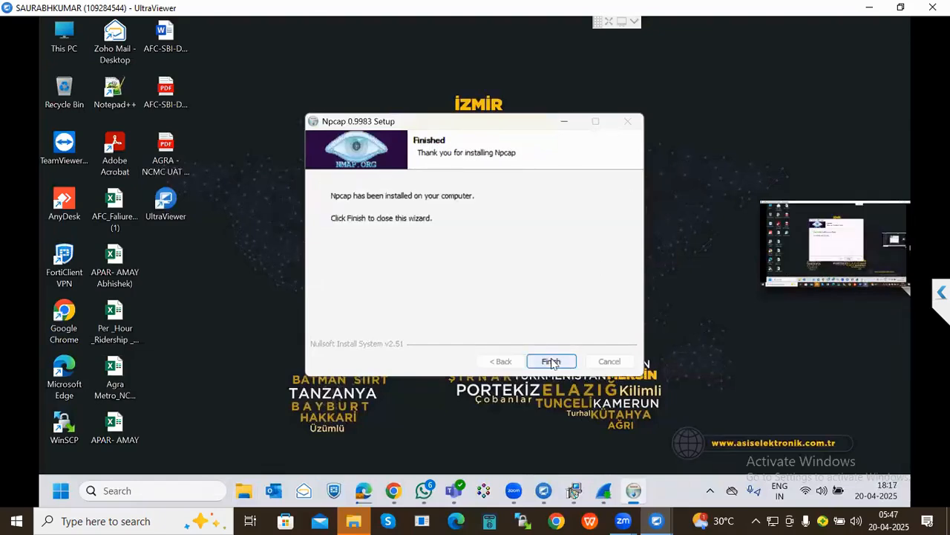
pyautogui.click(551, 362)
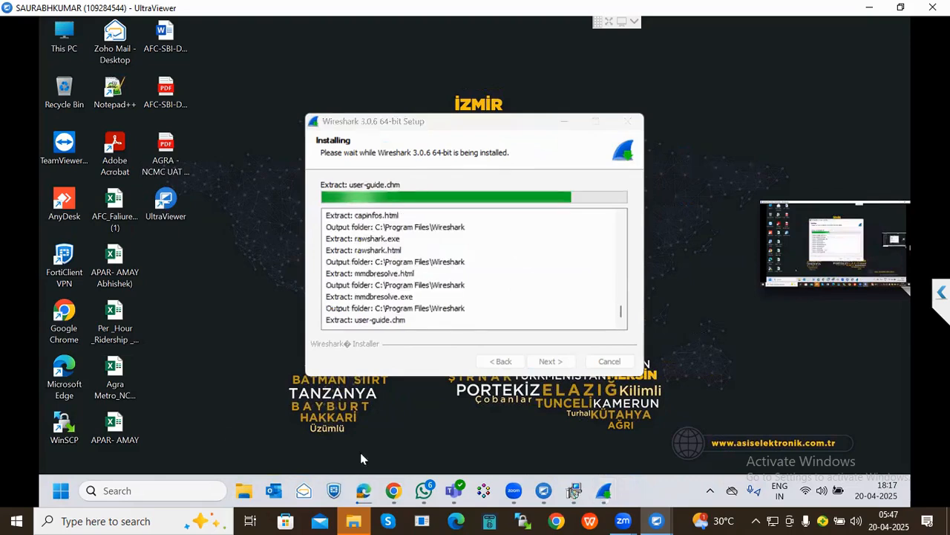
pyautogui.click(363, 490)
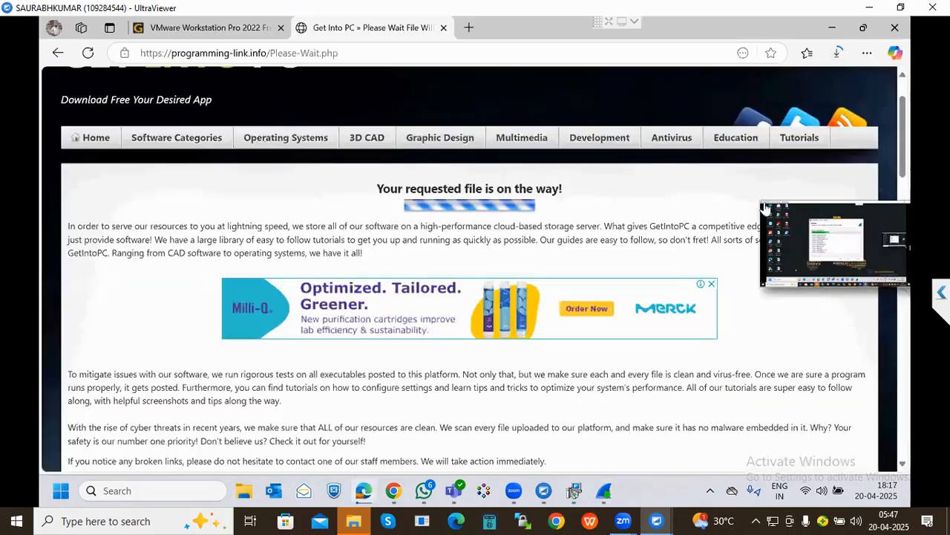
# - View the VMware Workstation Pro 16.2.2 download progress in Edge's Downloads list, then open File Explorer
pyautogui.click(839, 56)
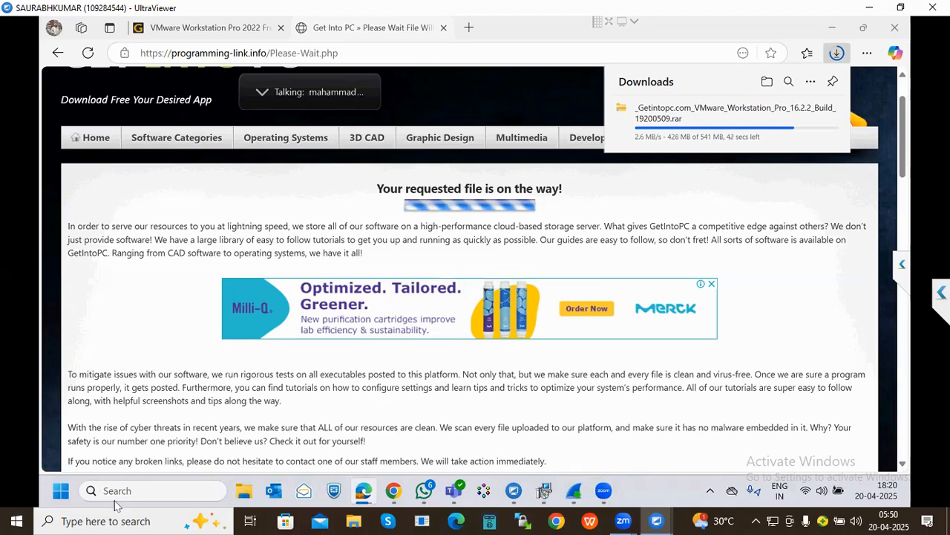
pyautogui.click(375, 407)
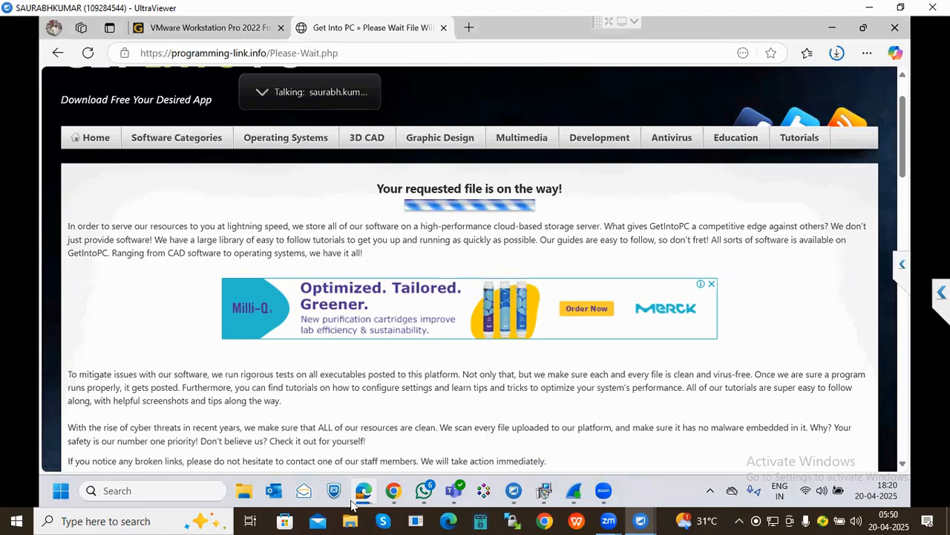
pyautogui.click(244, 491)
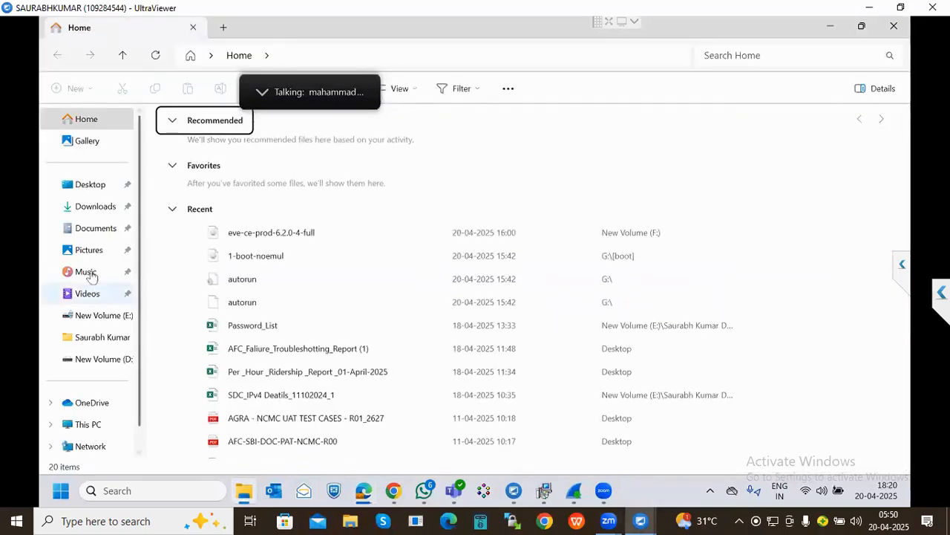
# - Browse the QCOW2 image files on New Volume (D:), selecting virtioa.qcow2, then switch to WhatsApp
pyautogui.click(95, 206)
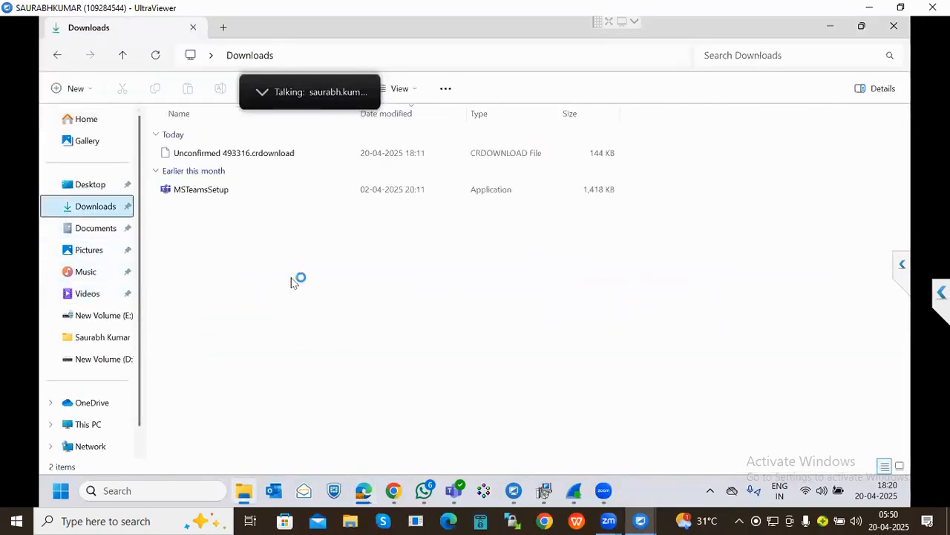
pyautogui.click(98, 367)
pyautogui.click(245, 357)
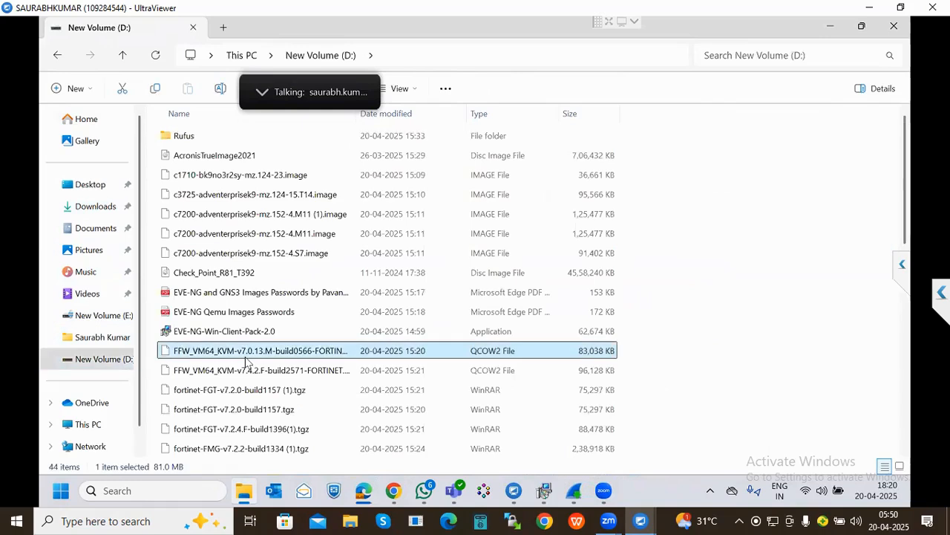
pyautogui.press('v')
pyautogui.click(202, 353)
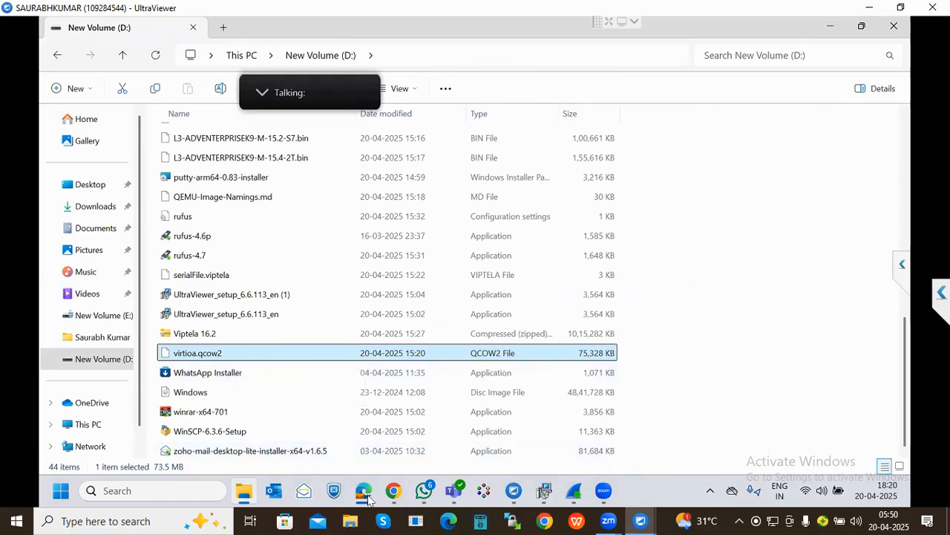
pyautogui.click(424, 490)
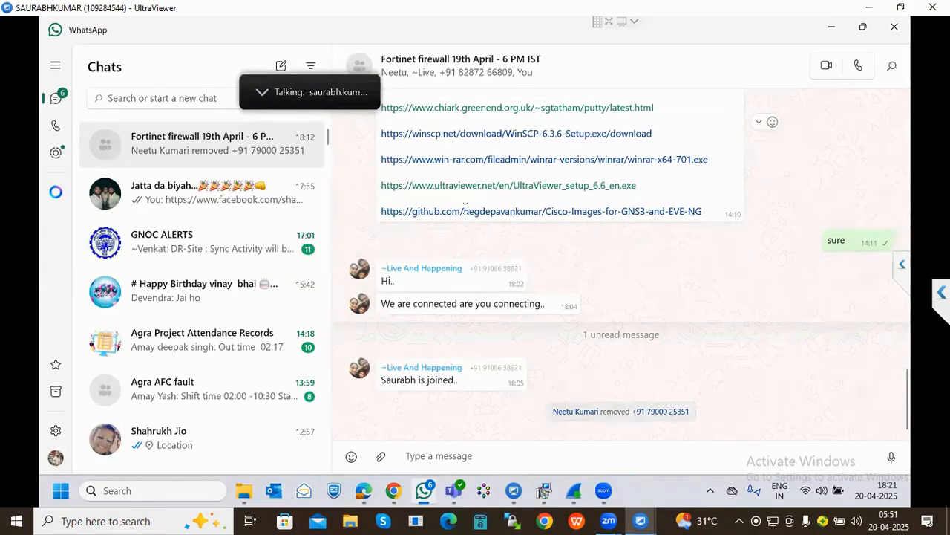
# - Scroll the WhatsApp chat up to the lab download links and minimize WhatsApp
pyautogui.scroll(2, 465, 203)
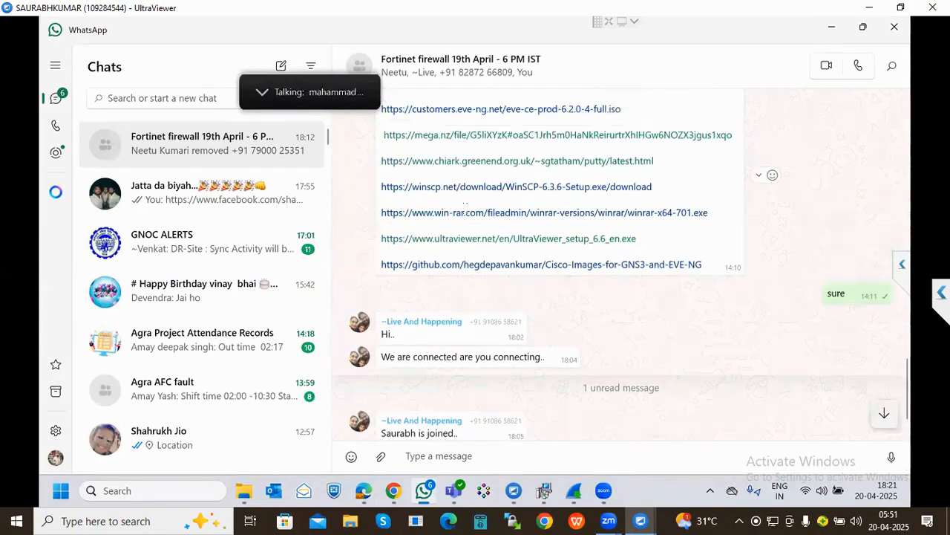
pyautogui.scroll(2, 465, 213)
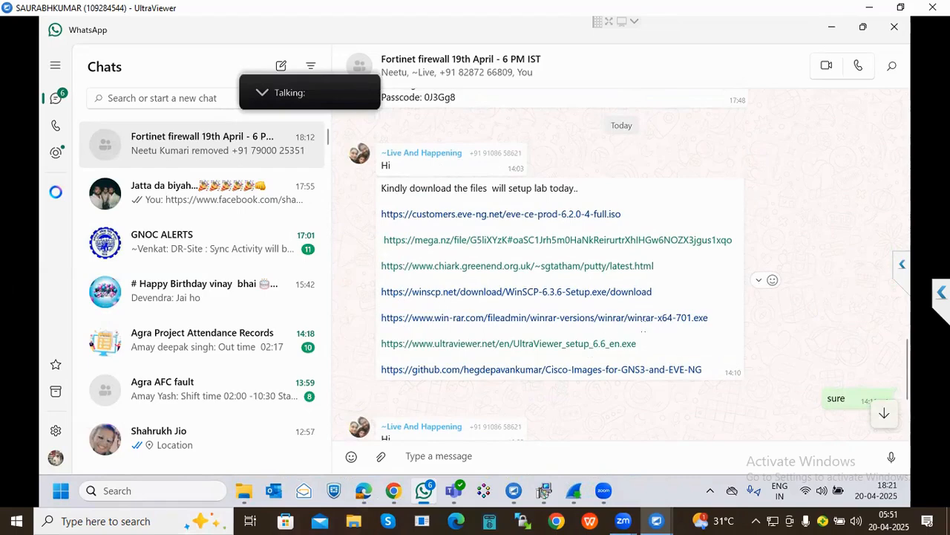
pyautogui.click(831, 28)
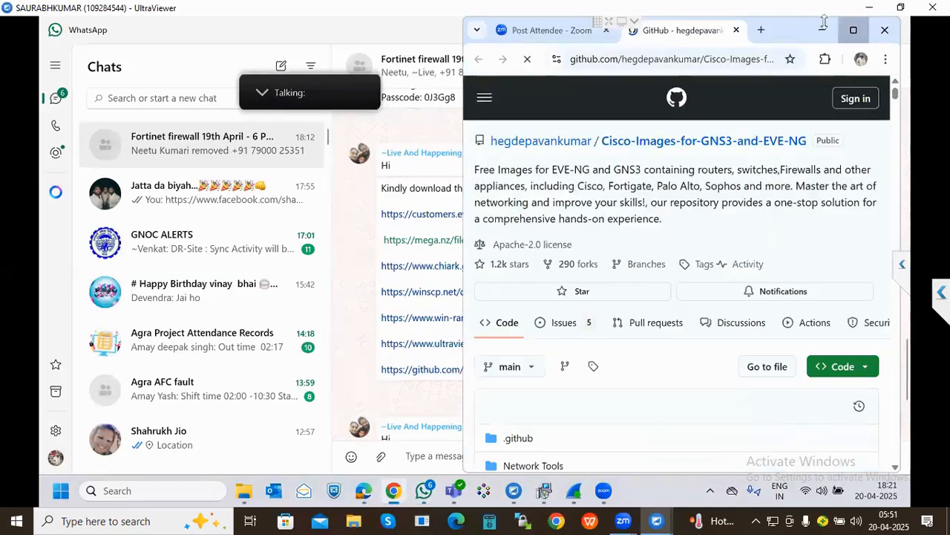
# - Maximize the GitHub repository page and scroll down through its README
pyautogui.click(854, 30)
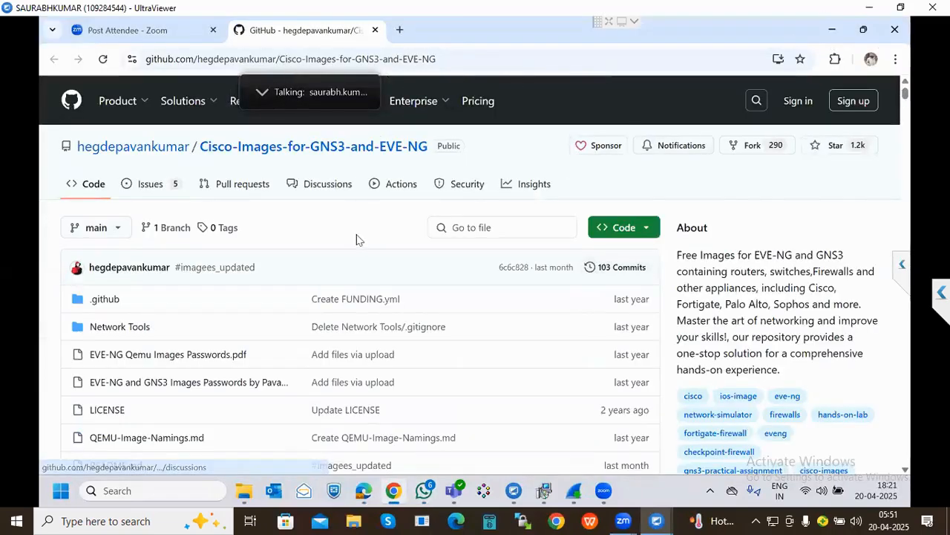
pyautogui.scroll(-8, 357, 238)
pyautogui.scroll(-15, 357, 242)
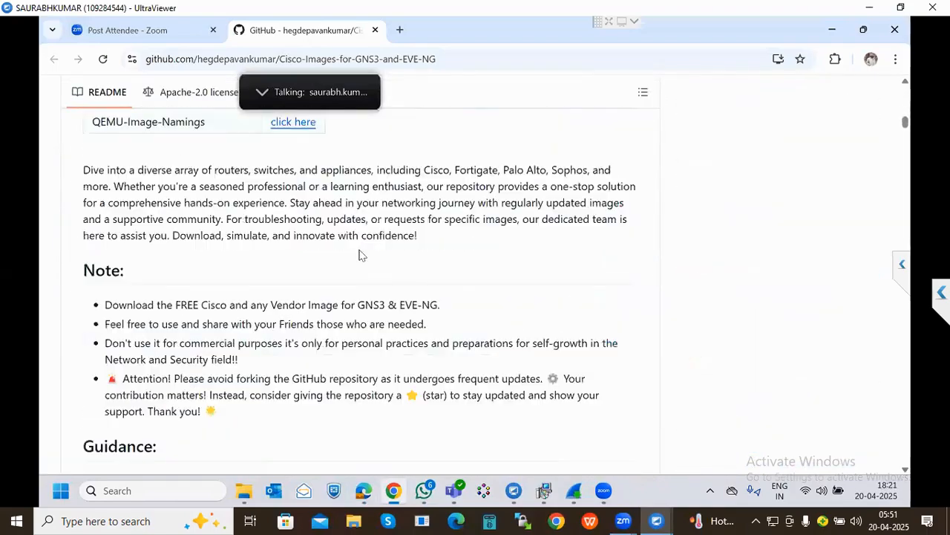
pyautogui.scroll(-15, 361, 254)
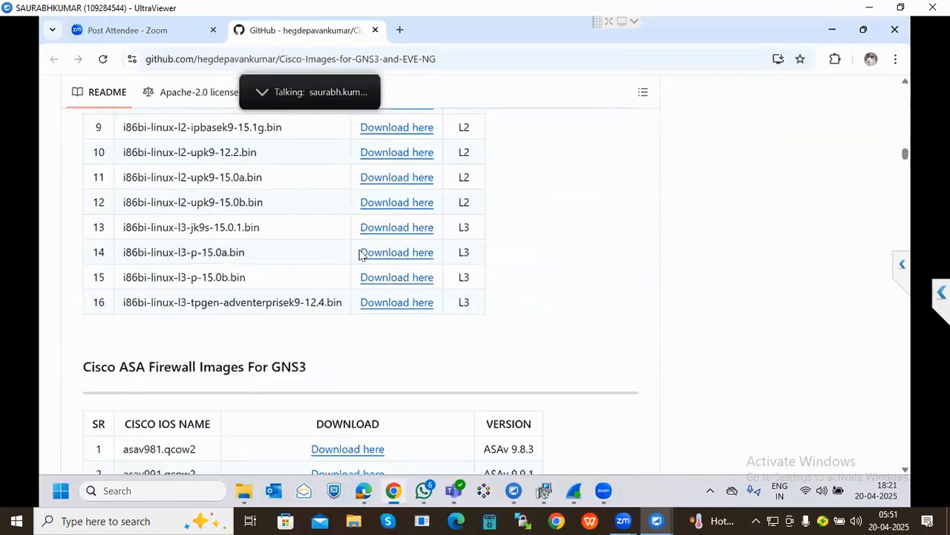
pyautogui.scroll(-15, 360, 256)
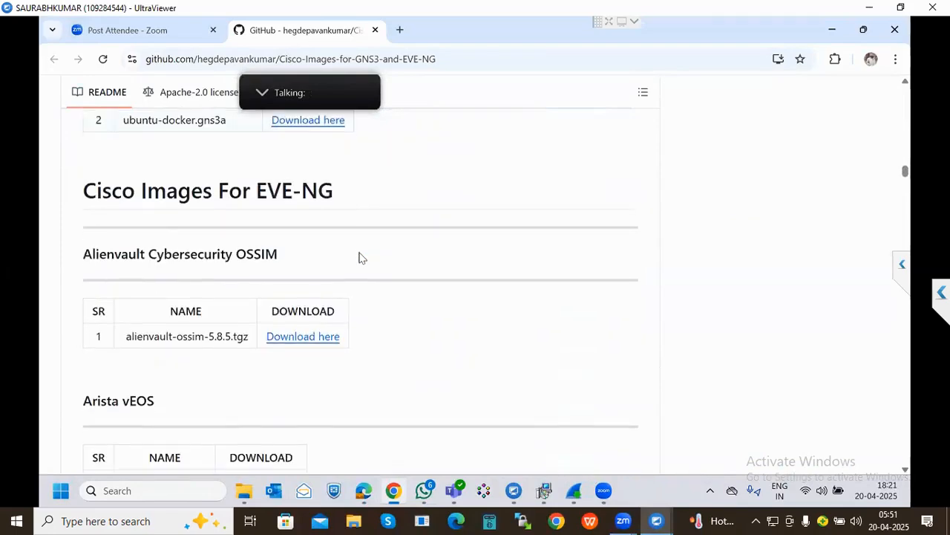
pyautogui.scroll(-10, 363, 260)
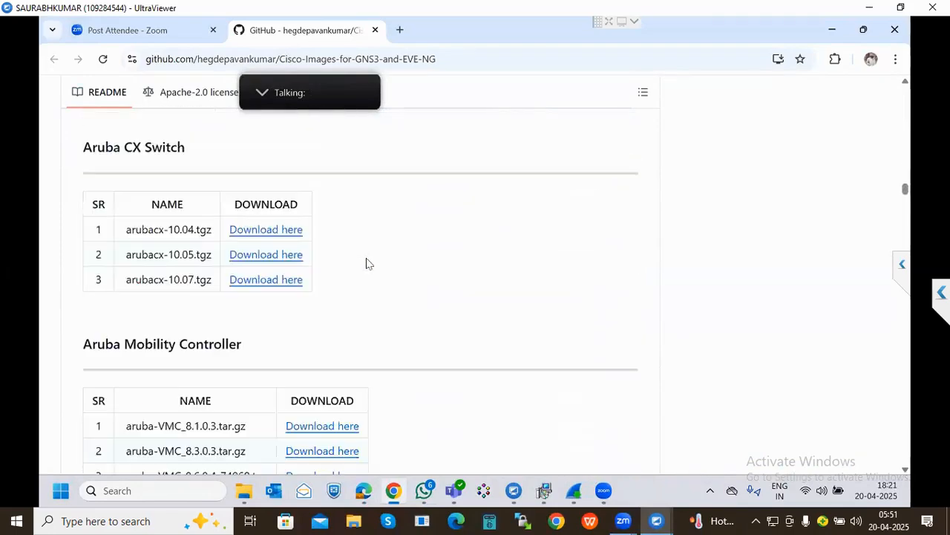
pyautogui.scroll(-12, 366, 263)
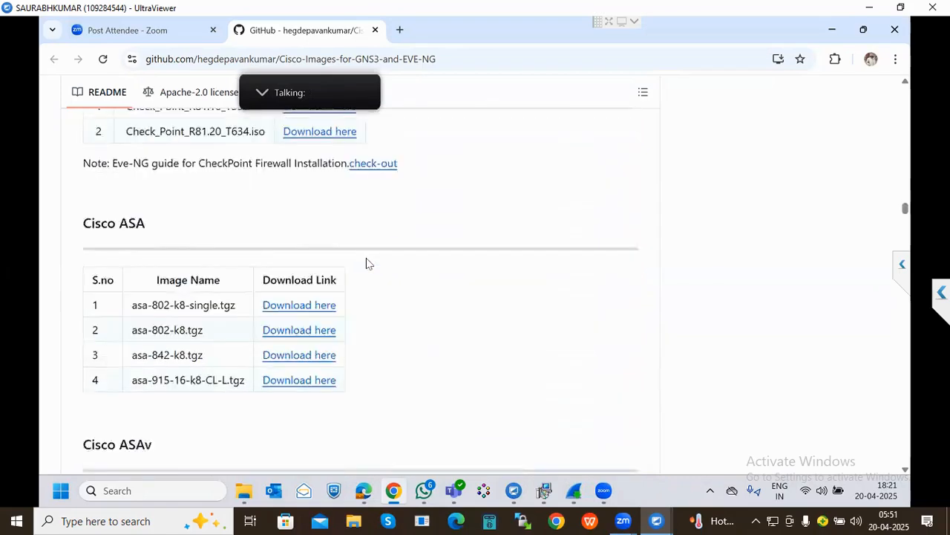
pyautogui.scroll(-10, 366, 263)
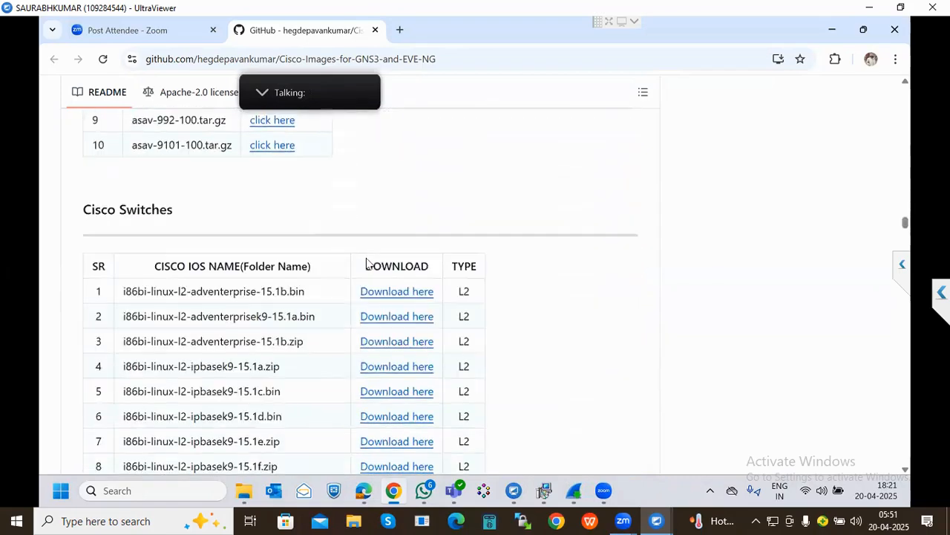
pyautogui.scroll(-12, 366, 262)
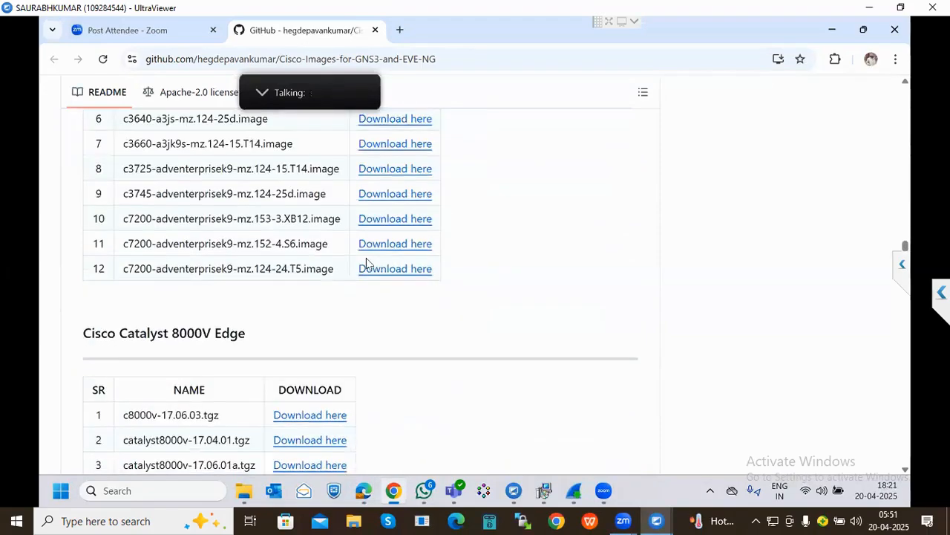
pyautogui.scroll(-12, 366, 262)
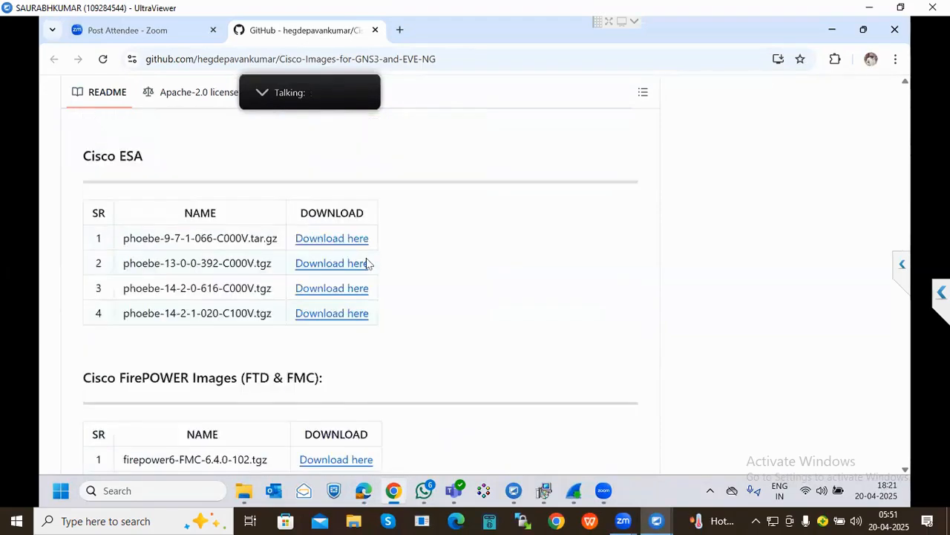
pyautogui.scroll(-3, 366, 263)
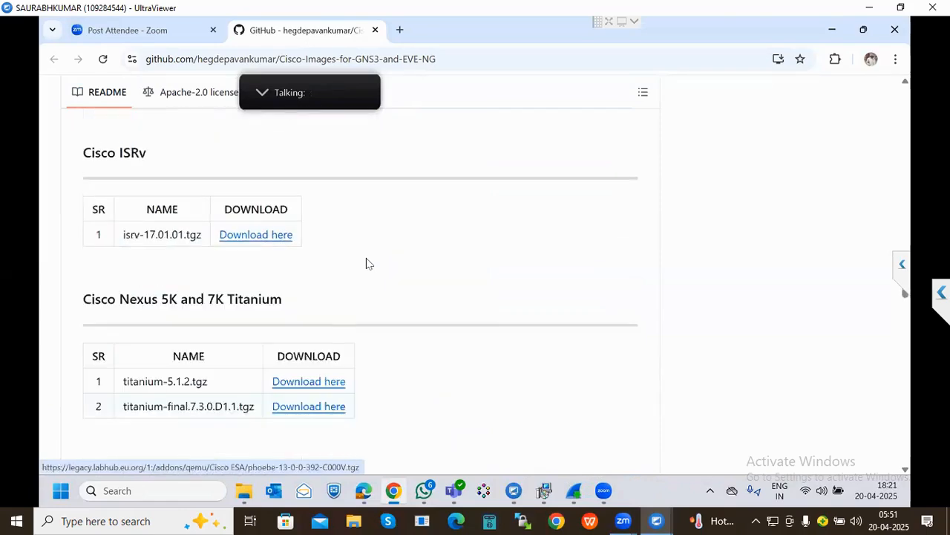
# - Scroll down to the Palo Alto image table, then minimize the remote session
pyautogui.scroll(-10, 366, 263)
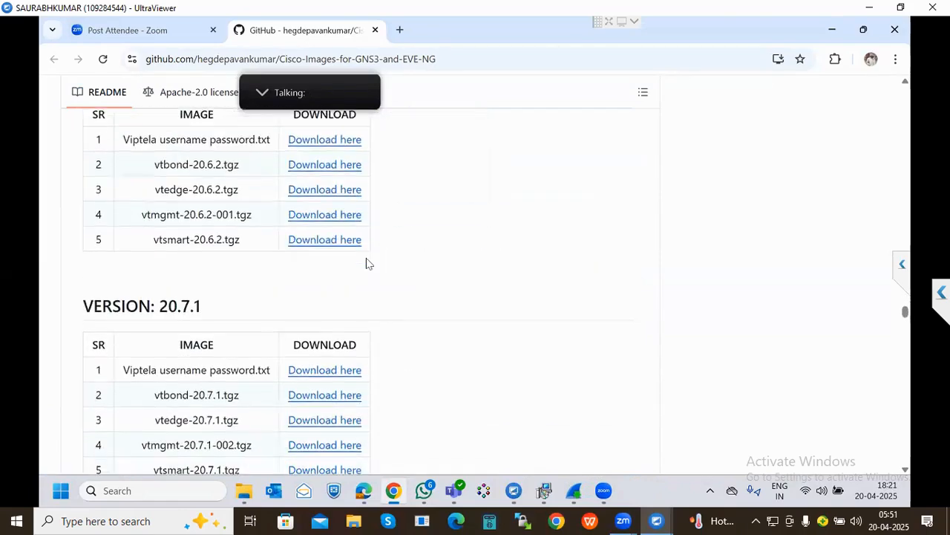
pyautogui.scroll(-10, 366, 263)
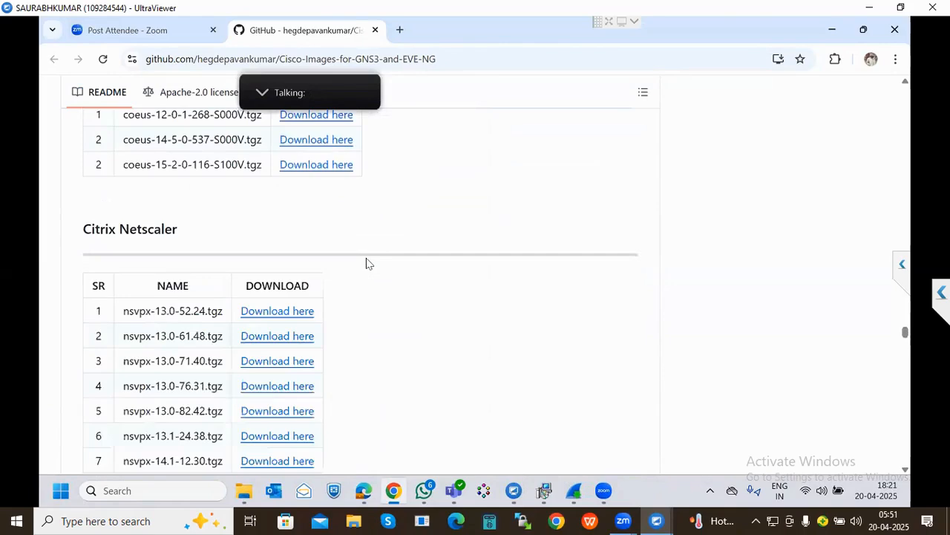
pyautogui.scroll(-5, 366, 263)
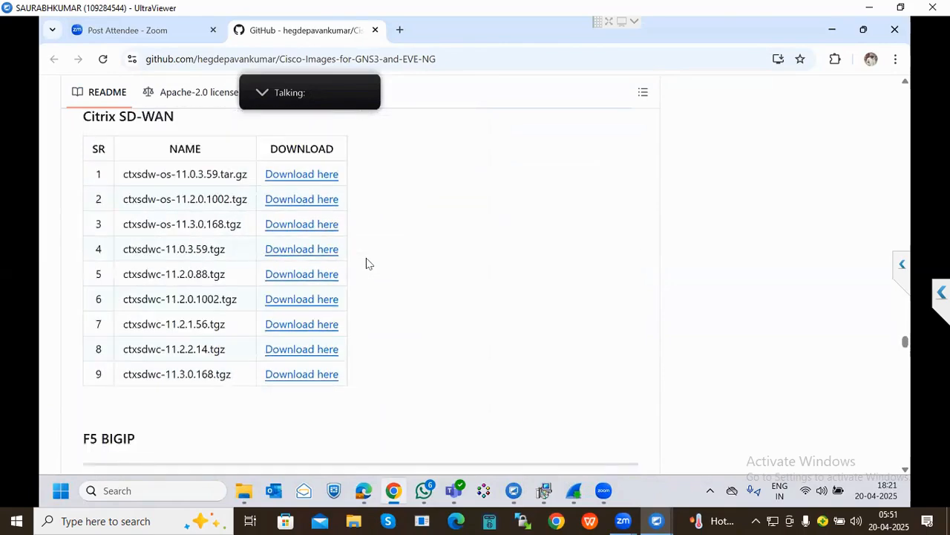
pyautogui.scroll(-9, 366, 263)
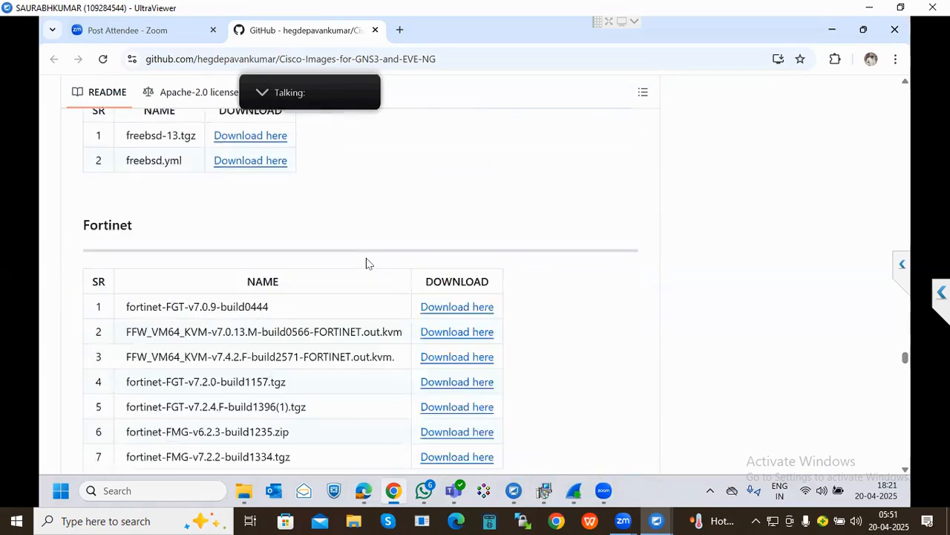
pyautogui.scroll(-2, 366, 263)
pyautogui.scroll(-7, 366, 263)
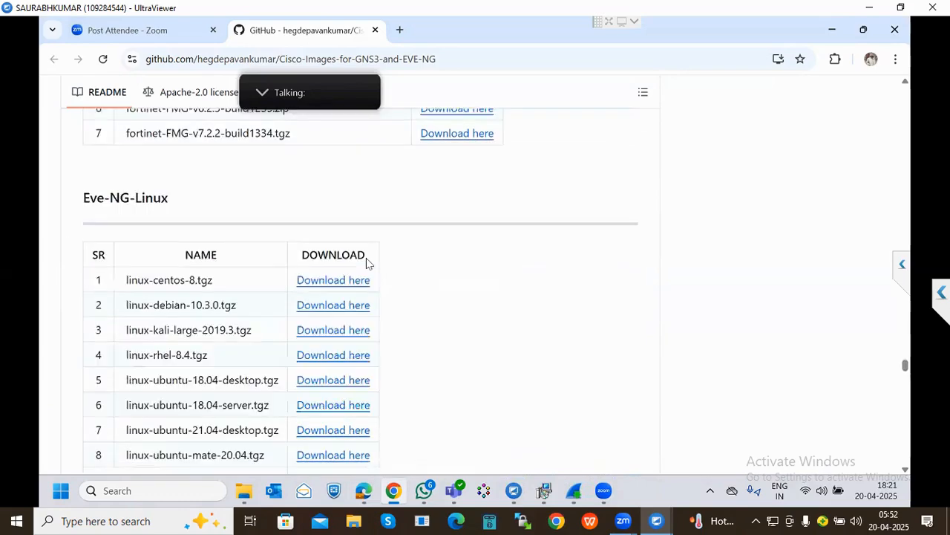
pyautogui.scroll(-2, 366, 263)
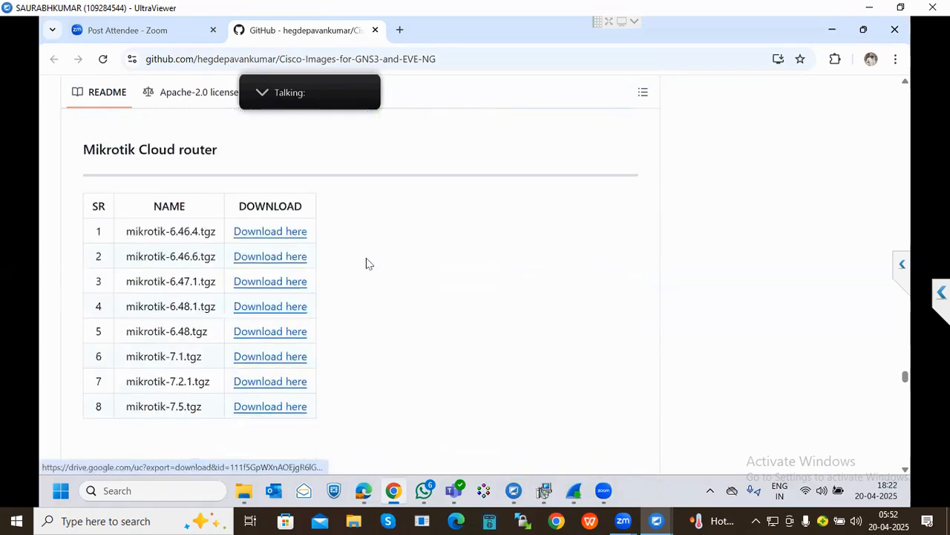
pyautogui.scroll(-3, 366, 263)
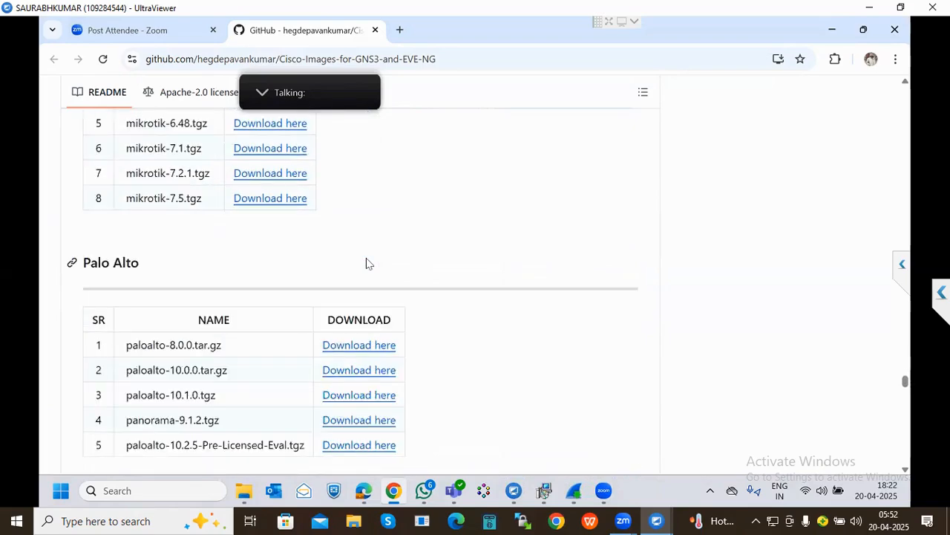
pyautogui.scroll(-1, 366, 263)
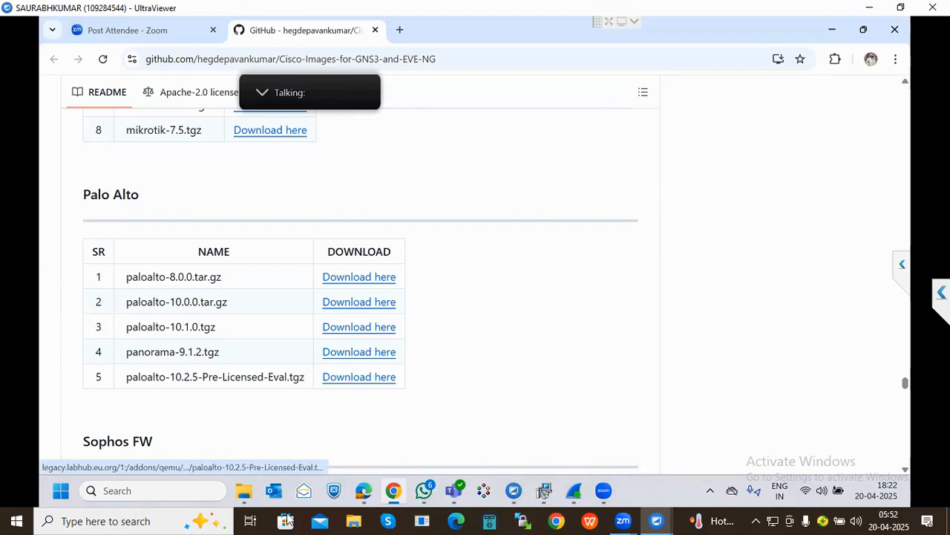
pyautogui.click(870, 8)
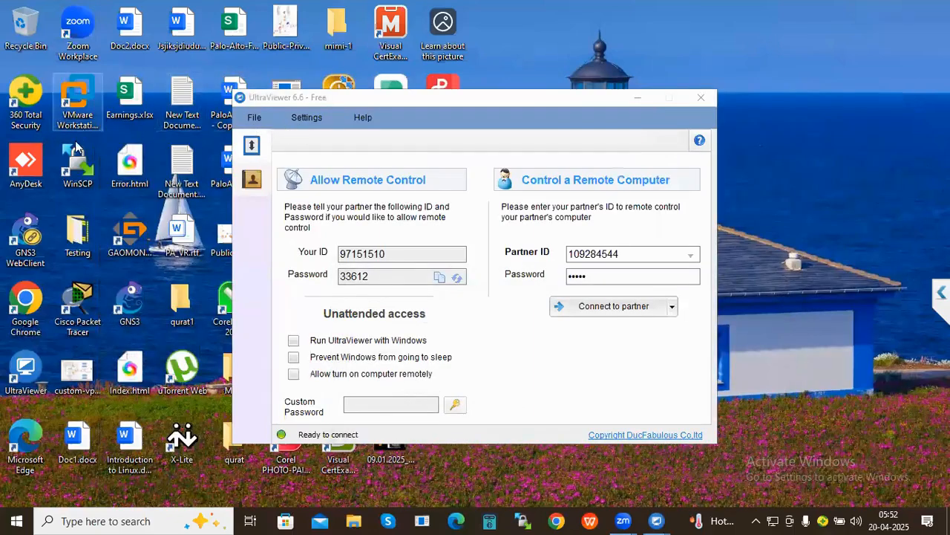
# - Move the UltraViewer dialog aside and open New Text Document.txt. Copy the line 5 Google Drive link and open Edge
pyautogui.click(392, 99)
pyautogui.moveTo(392, 100); pyautogui.dragTo(672, 102)
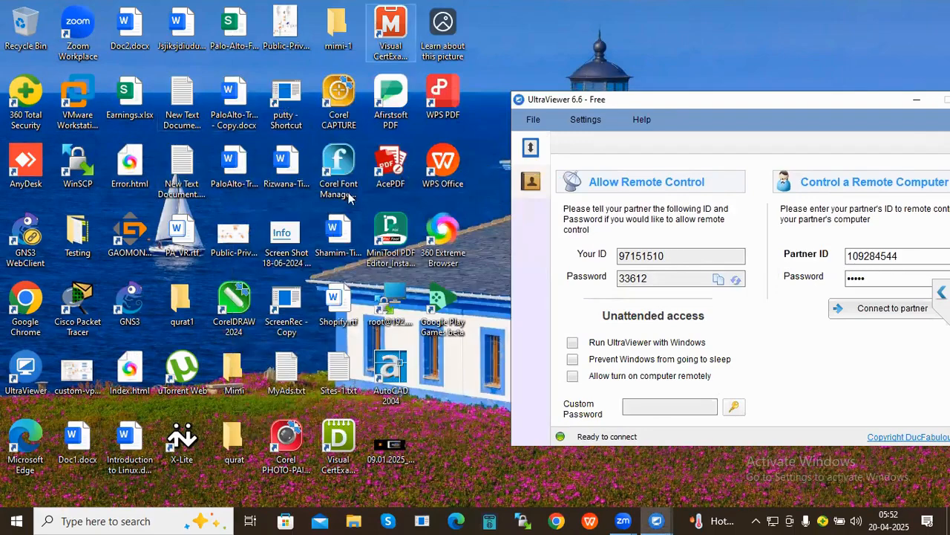
pyautogui.click(185, 179)
pyautogui.doubleClick(185, 176)
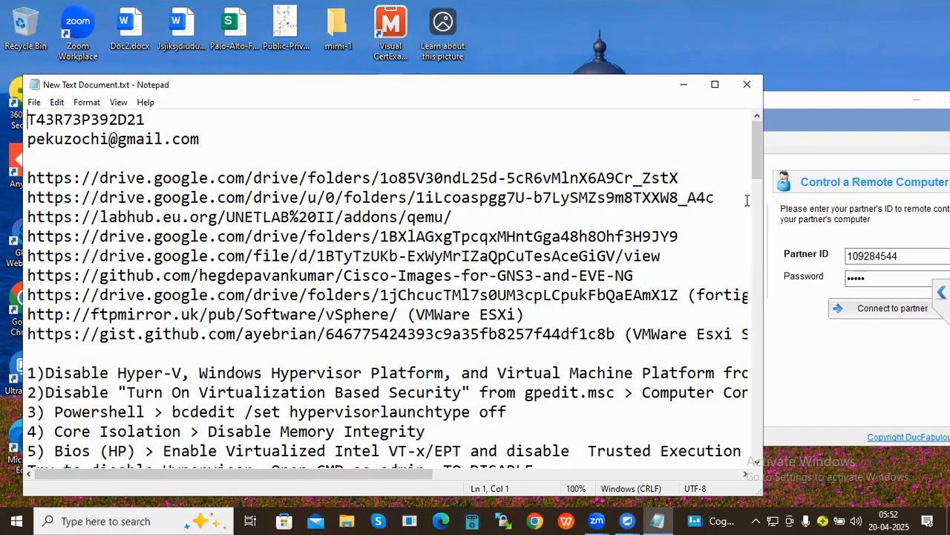
pyautogui.moveTo(749, 201); pyautogui.dragTo(22, 191)
pyautogui.hotkey('ctrl', 'c')
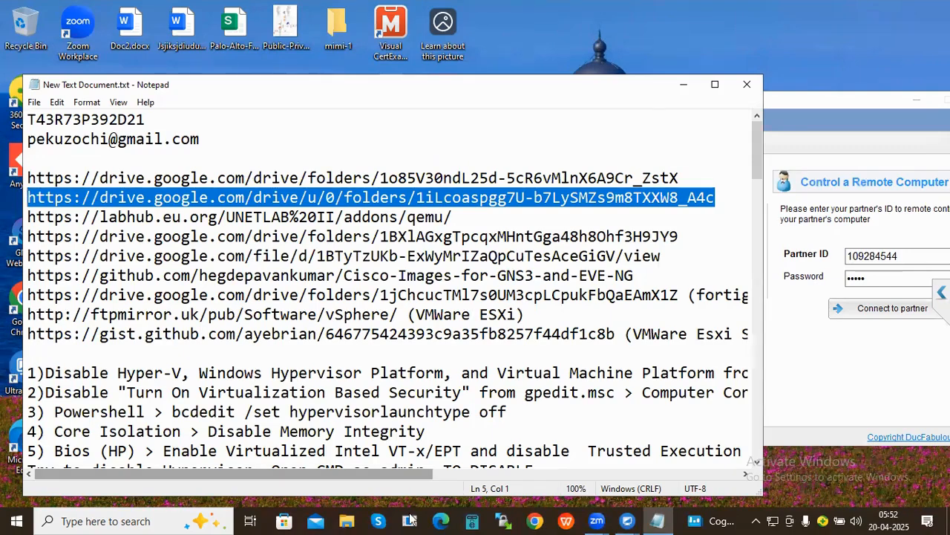
pyautogui.click(441, 522)
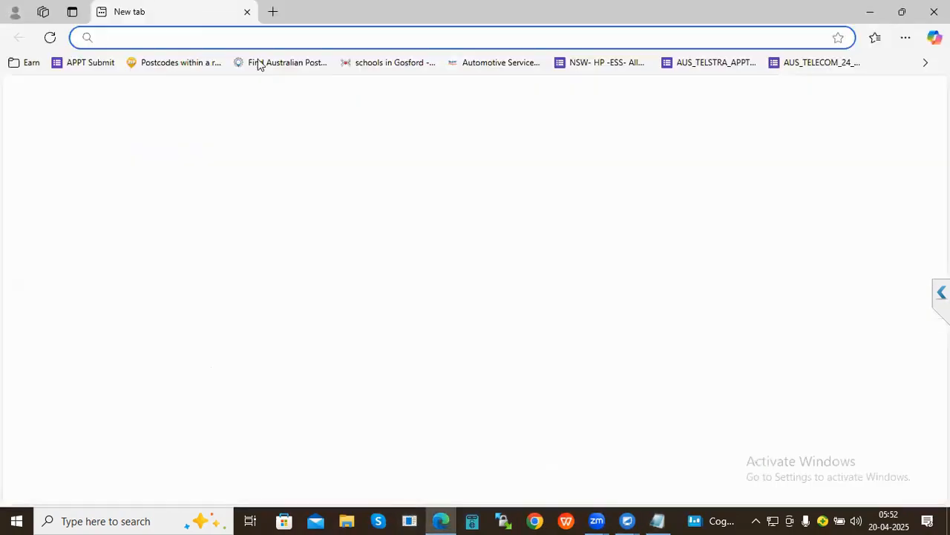
# - Open the shared EVE-NG-Images Drive folder link, peek into csr1000vng, then return to the notes
pyautogui.hotkey('ctrl', 'v')
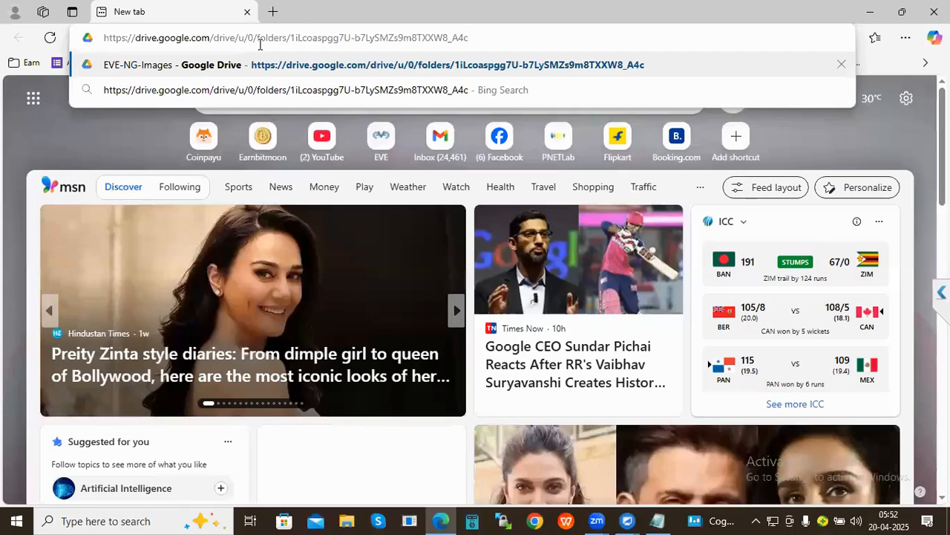
pyautogui.press('Return')
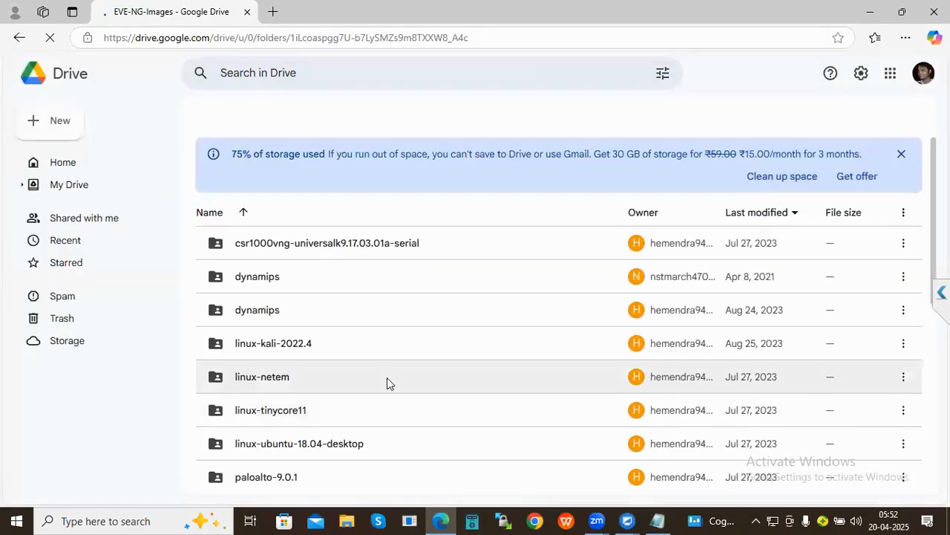
pyautogui.scroll(-3, 387, 377)
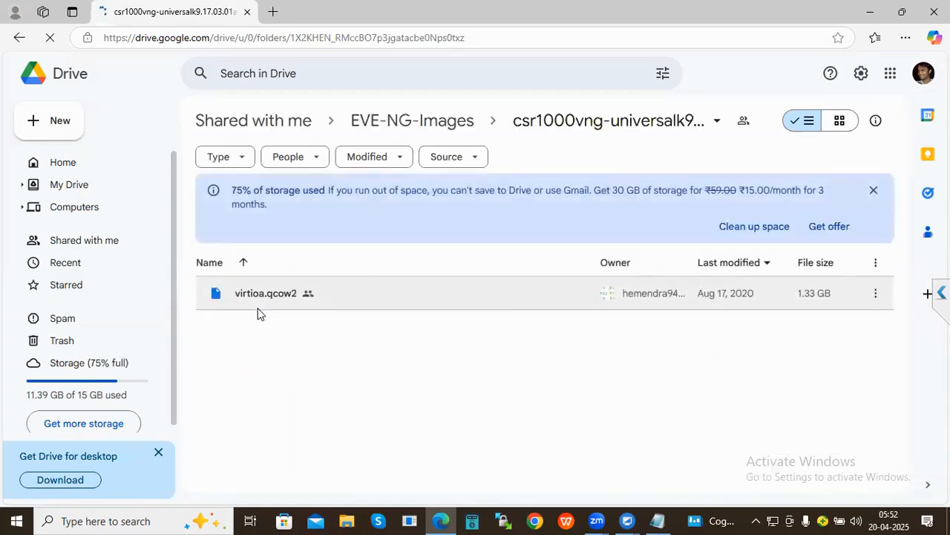
pyautogui.click(29, 41)
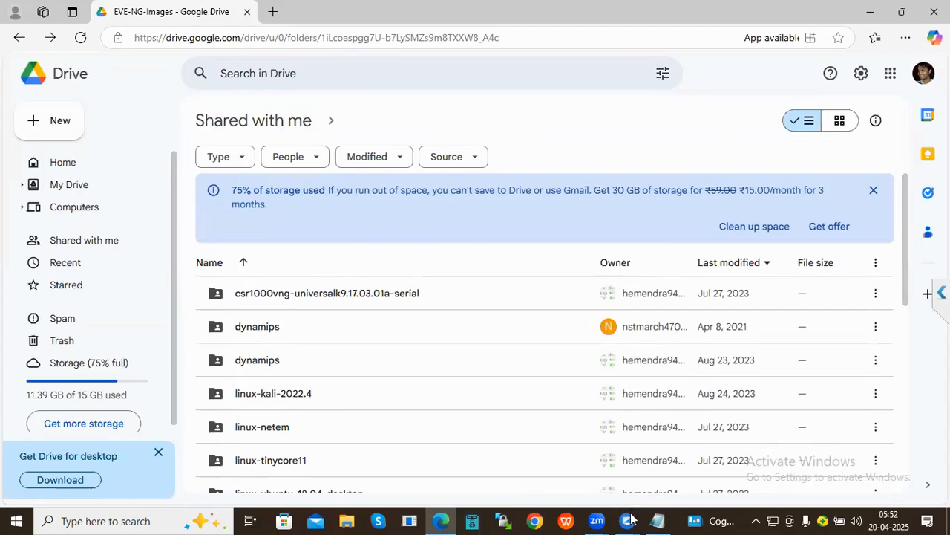
pyautogui.click(657, 521)
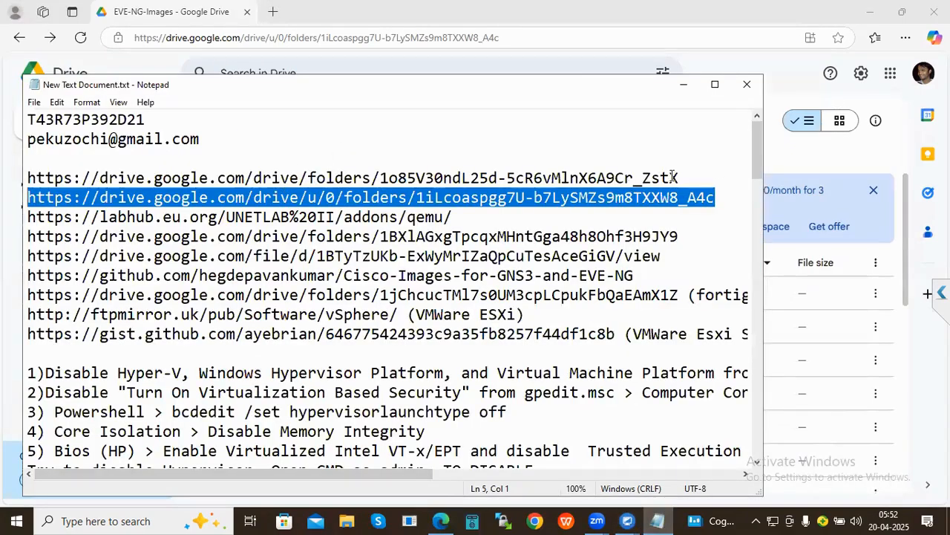
# - Open the line-4 Drive folder link from the notes in Edge
pyautogui.moveTo(723, 175); pyautogui.dragTo(0, 181)
pyautogui.hotkey('ctrl', 'c')
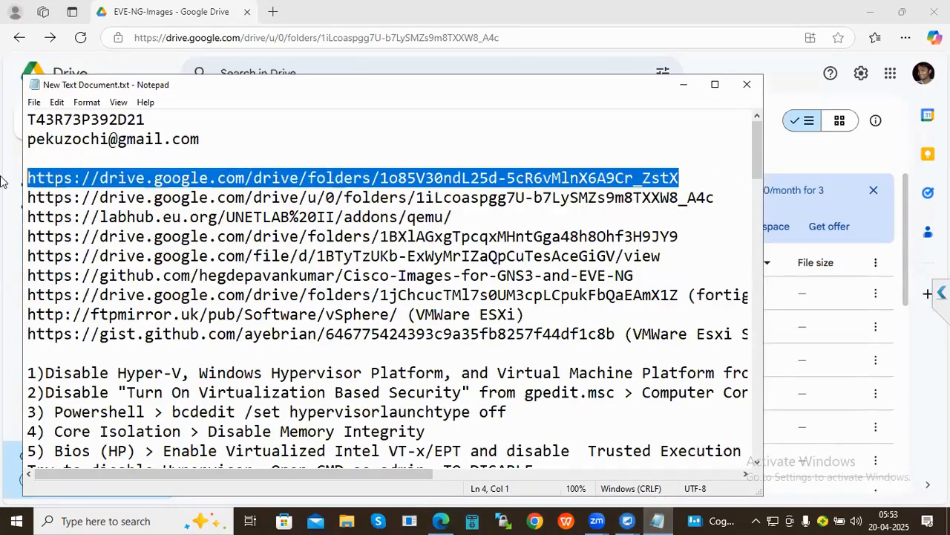
pyautogui.click(203, 39)
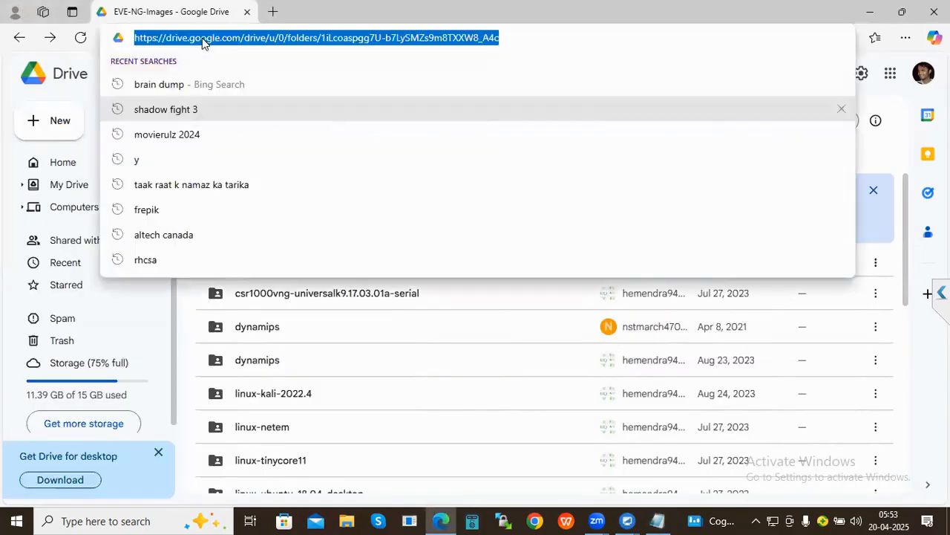
pyautogui.hotkey('ctrl', 'v')
pyautogui.press('Return')
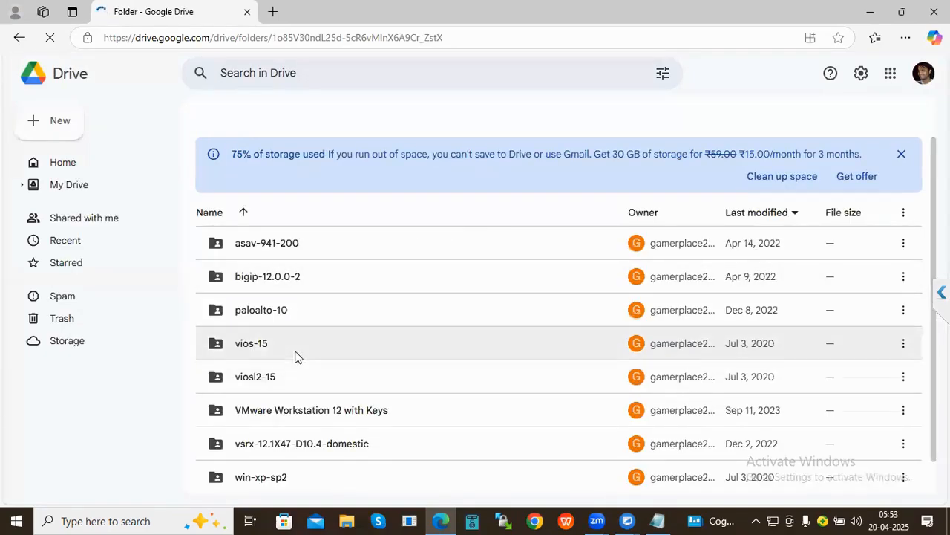
# - Browse the EVE-NG folder's asav, bigip, paloalto-10, vios, vsrx contents, then select the line-7 link in Notepad
pyautogui.scroll(-1, 295, 356)
pyautogui.scroll(-1, 297, 357)
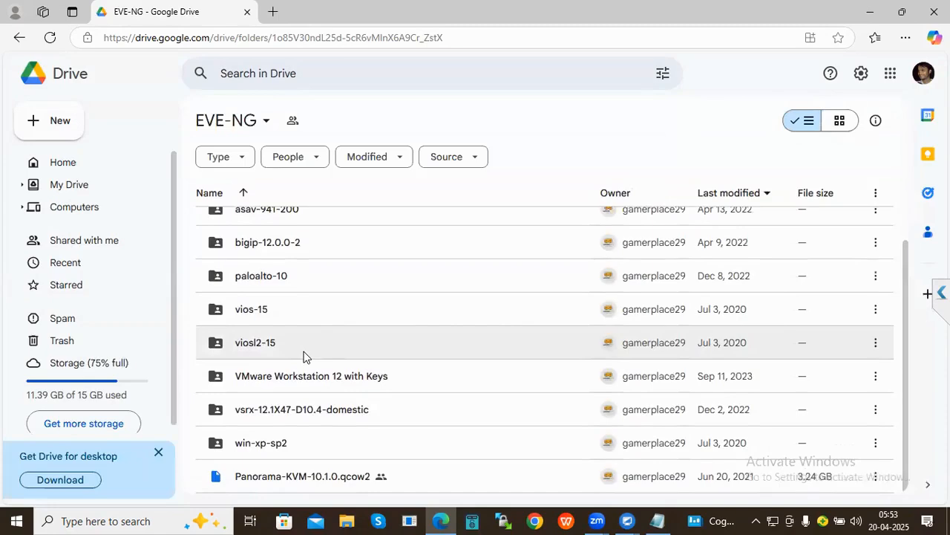
pyautogui.scroll(1, 303, 356)
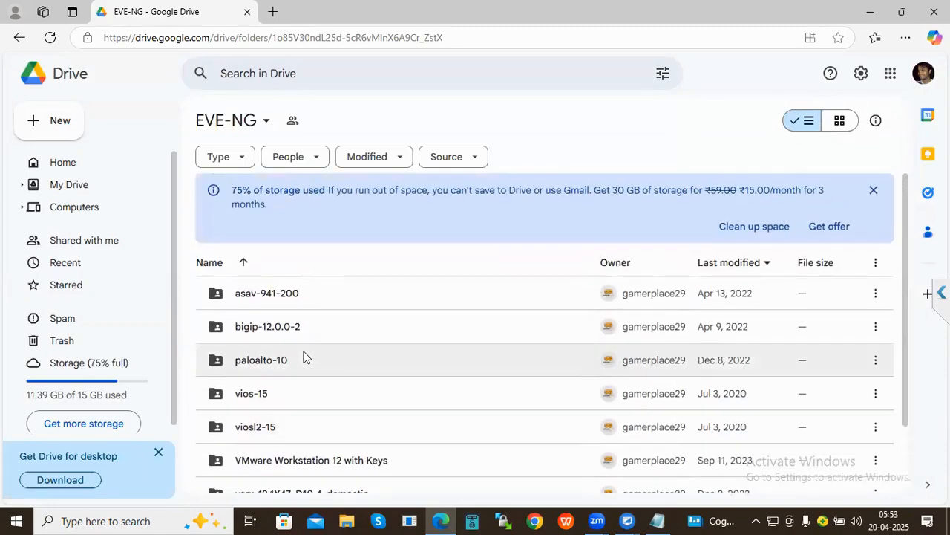
pyautogui.scroll(-1, 303, 357)
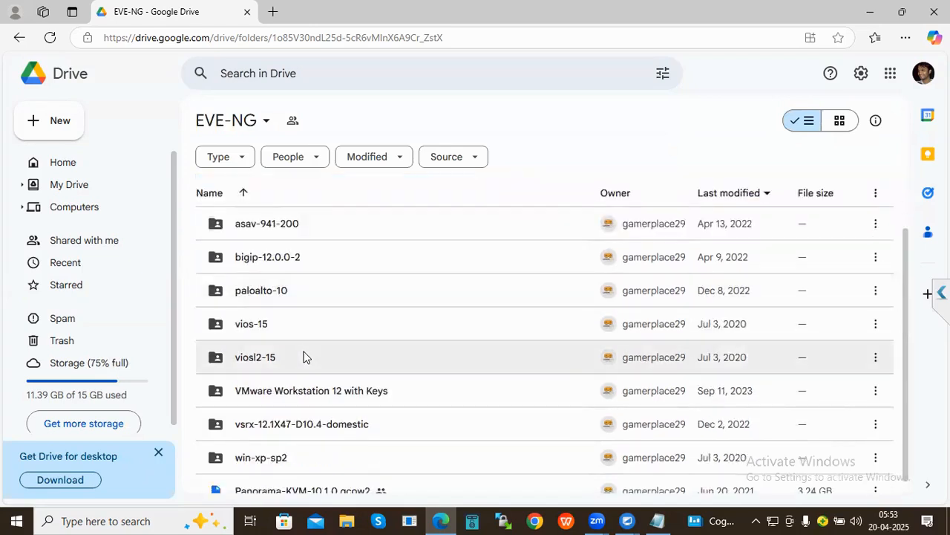
pyautogui.scroll(-1, 303, 357)
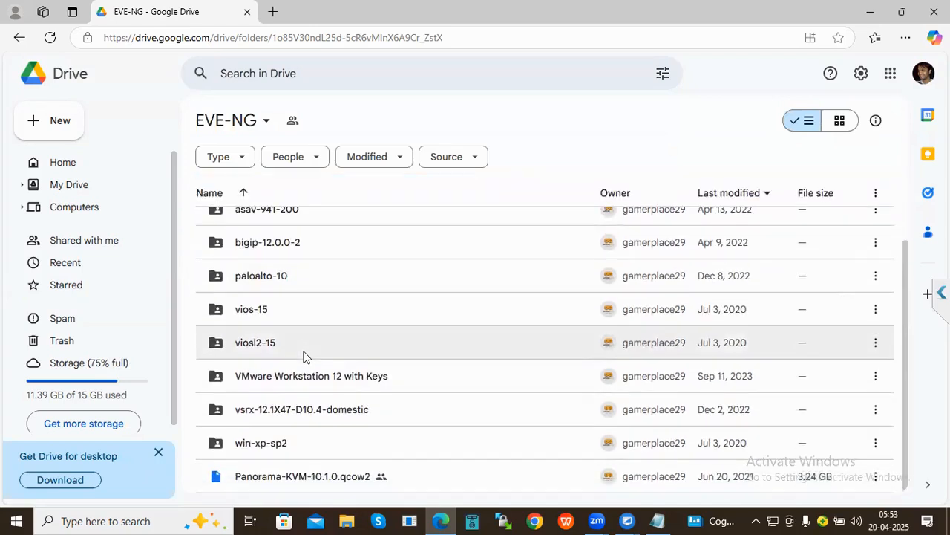
pyautogui.click(657, 520)
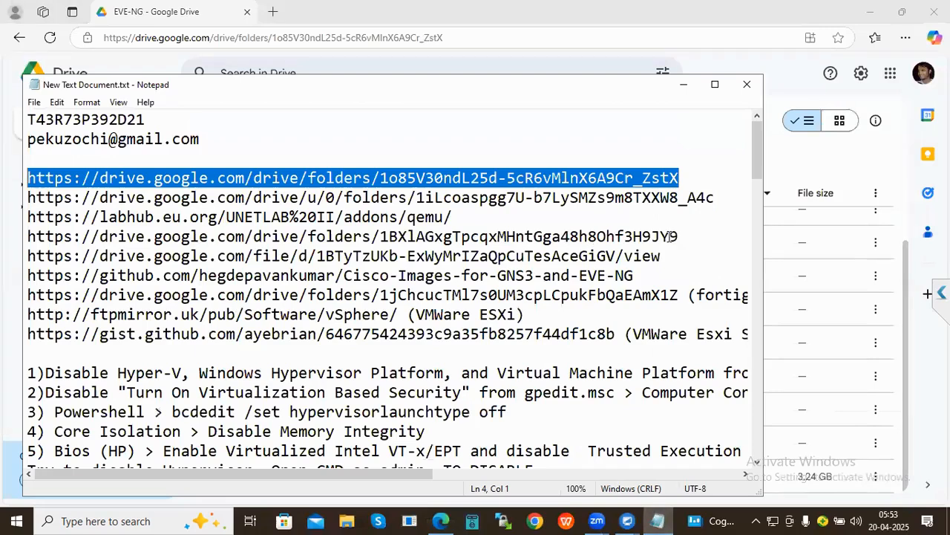
pyautogui.moveTo(676, 236); pyautogui.dragTo(10, 234)
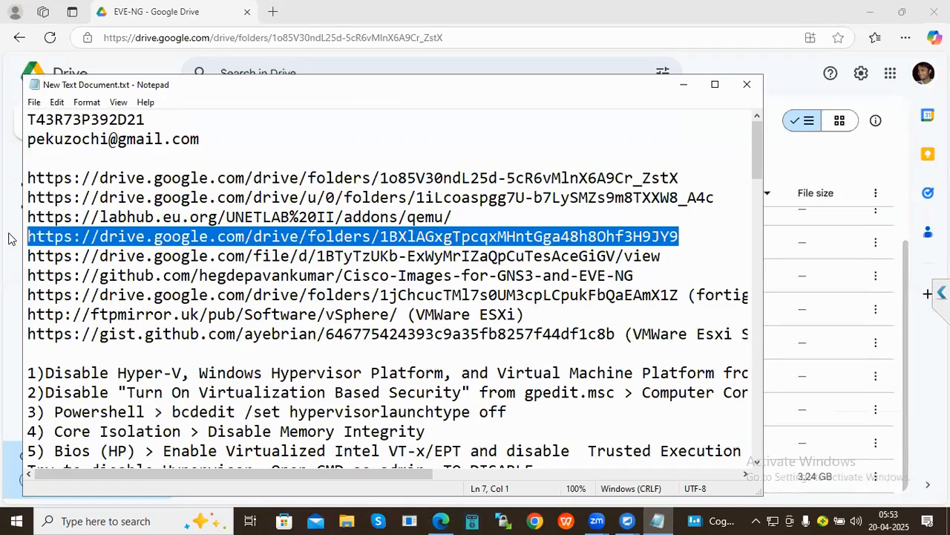
# - Open the copied EVE-Images folder link showing Routers.rar and Switches.rar
pyautogui.click(235, 38)
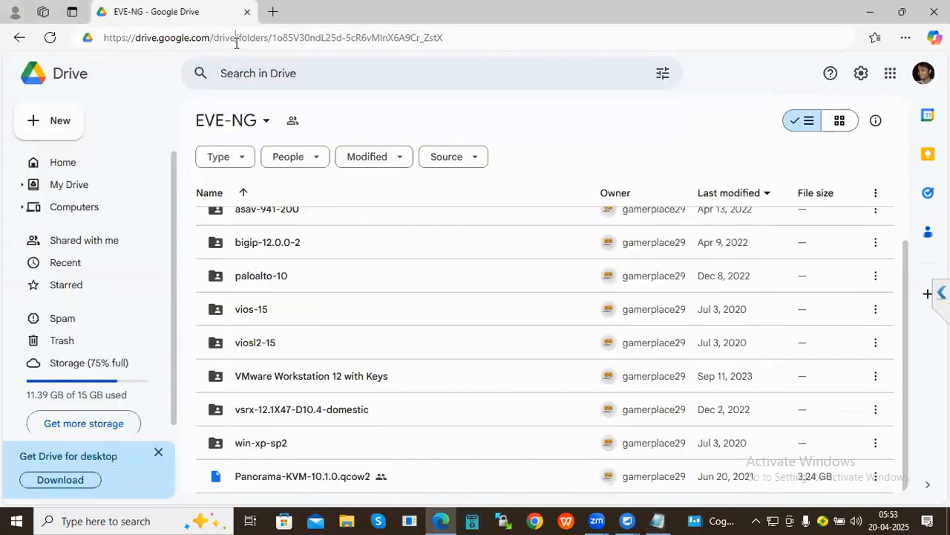
pyautogui.press('Return')
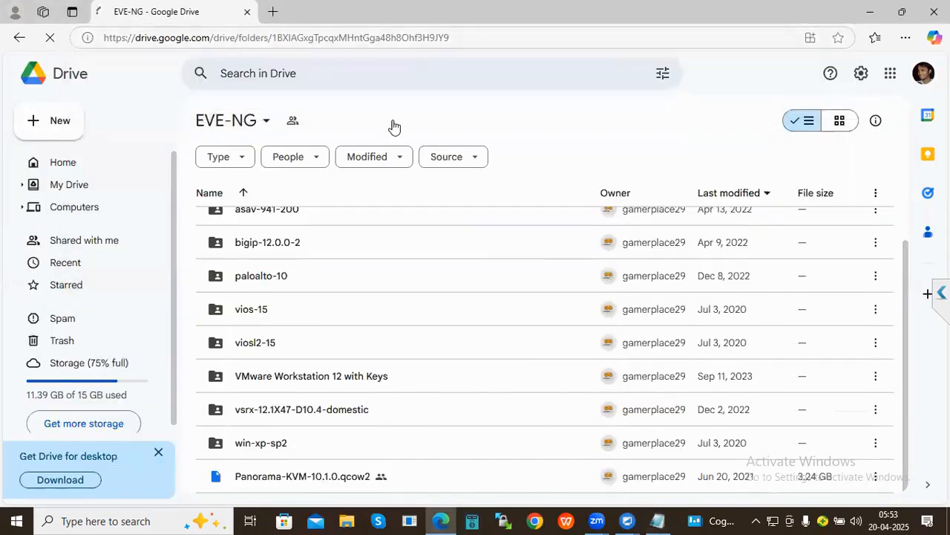
# - Copy the Drive file link from the notes and open the win-7ultimate.zip page, whose preview fails
pyautogui.click(658, 519)
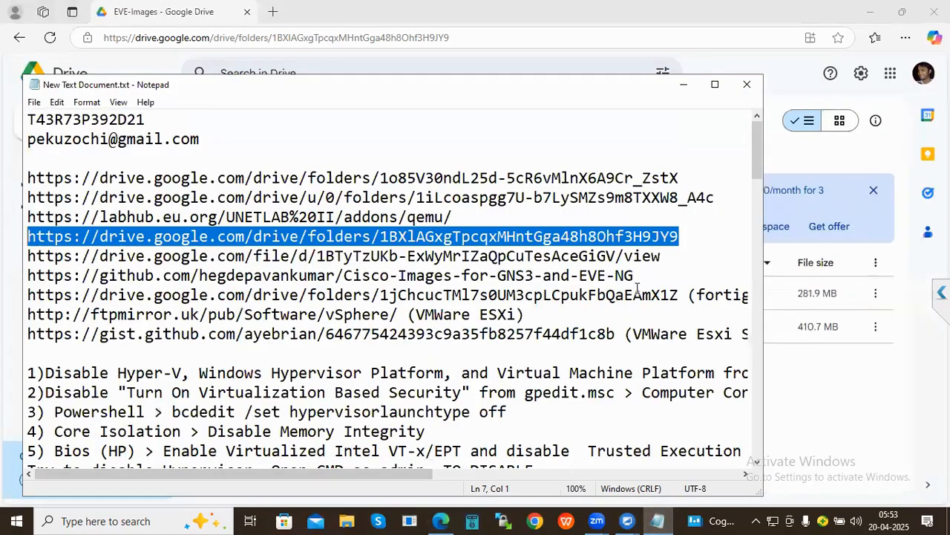
pyautogui.moveTo(669, 258); pyautogui.dragTo(21, 255)
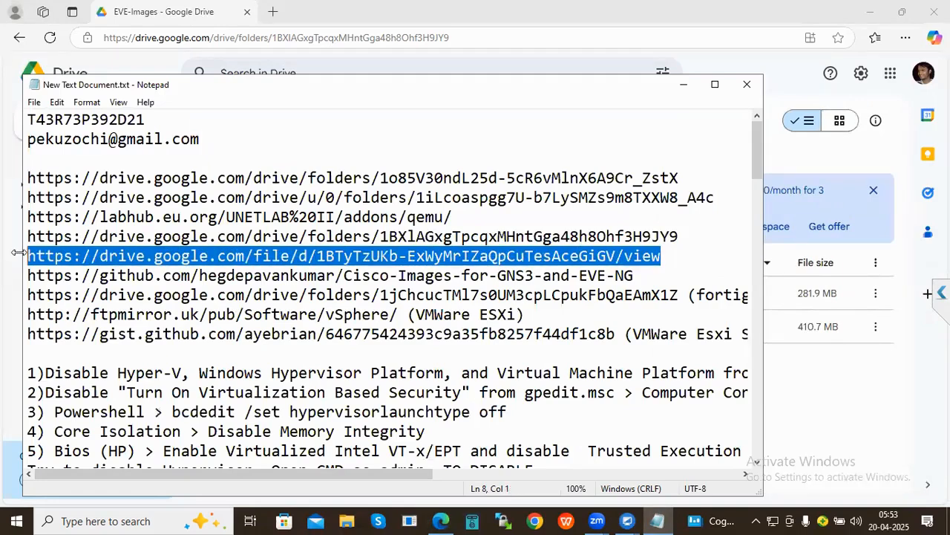
pyautogui.click(657, 519)
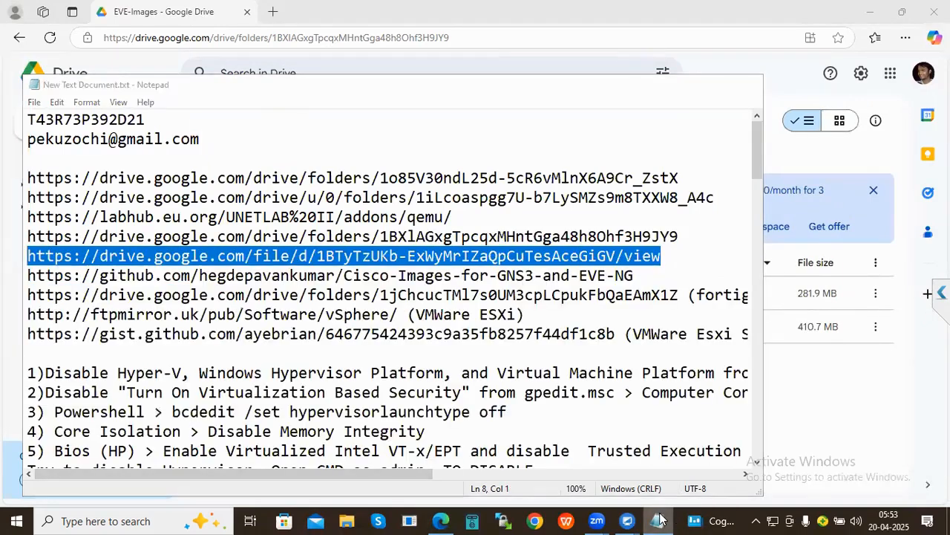
pyautogui.click(271, 38)
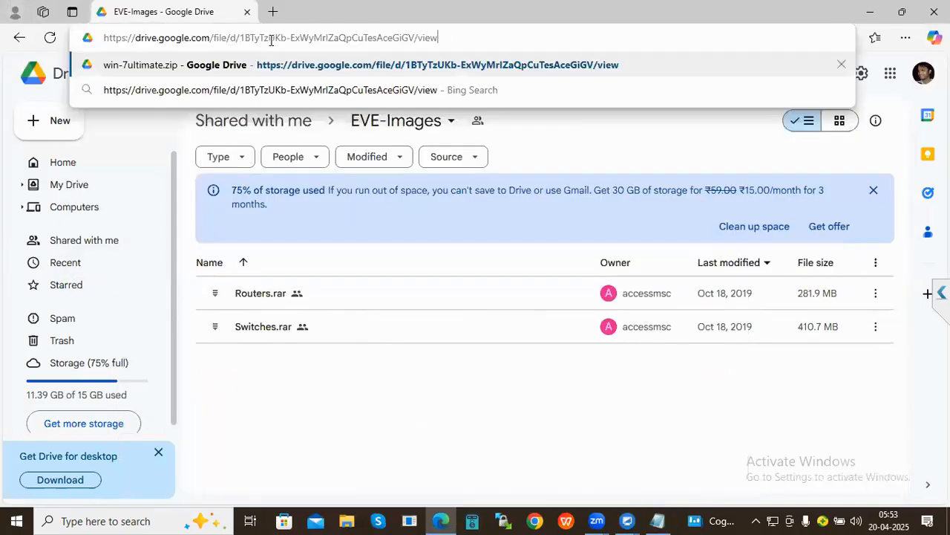
pyautogui.press('Return')
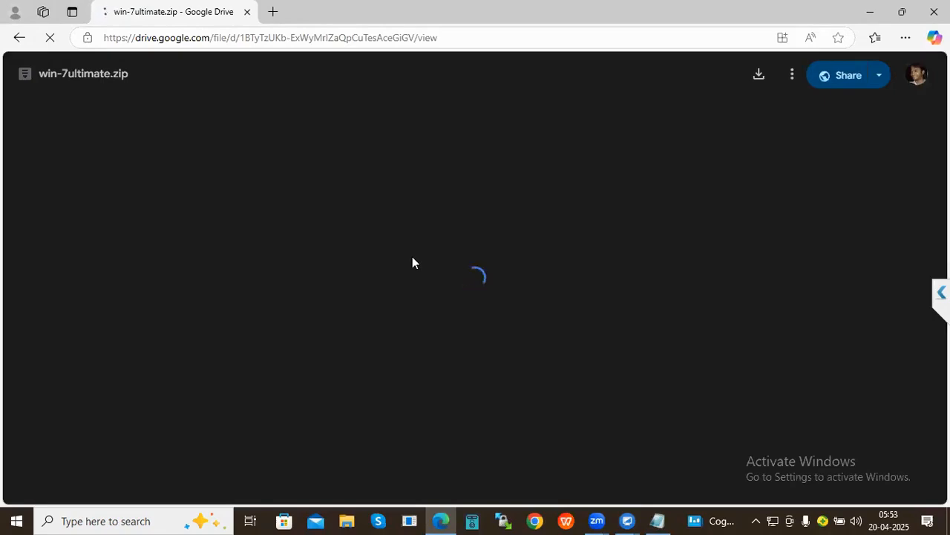
# - Copy the second Drive folder link from the notes for the next address
pyautogui.click(649, 517)
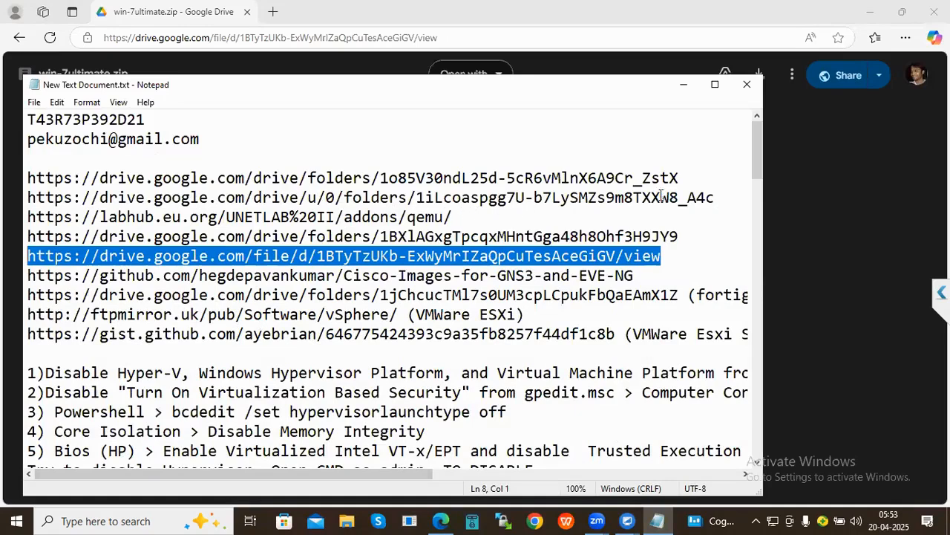
pyautogui.moveTo(719, 195); pyautogui.dragTo(7, 198)
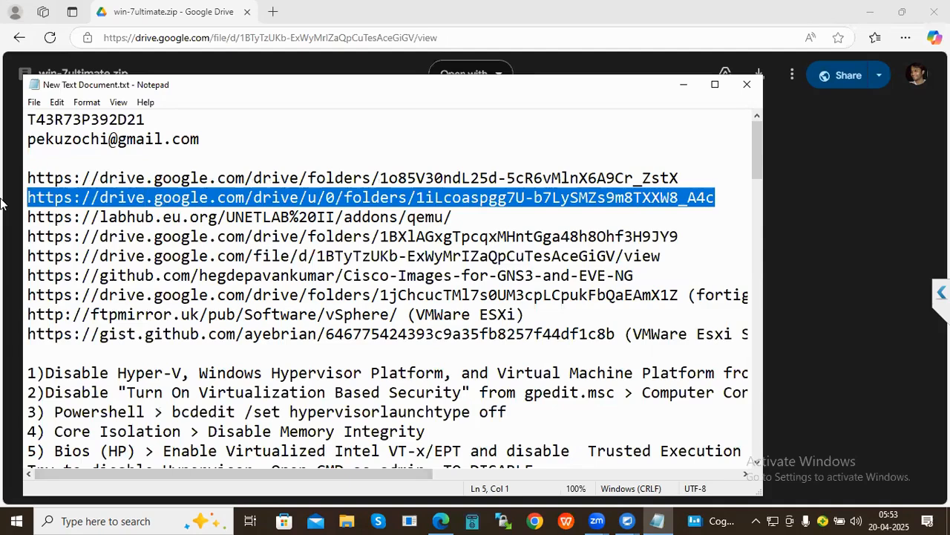
pyautogui.click(441, 520)
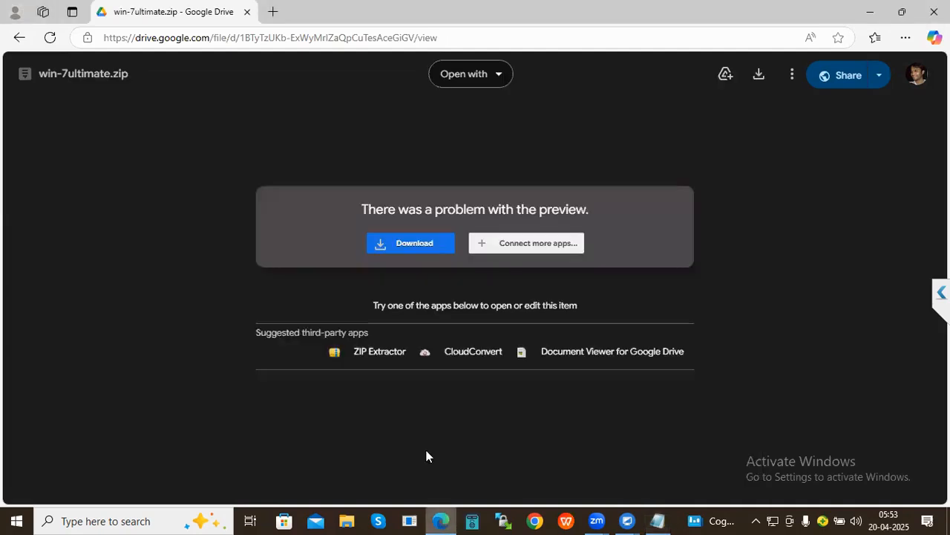
pyautogui.click(377, 35)
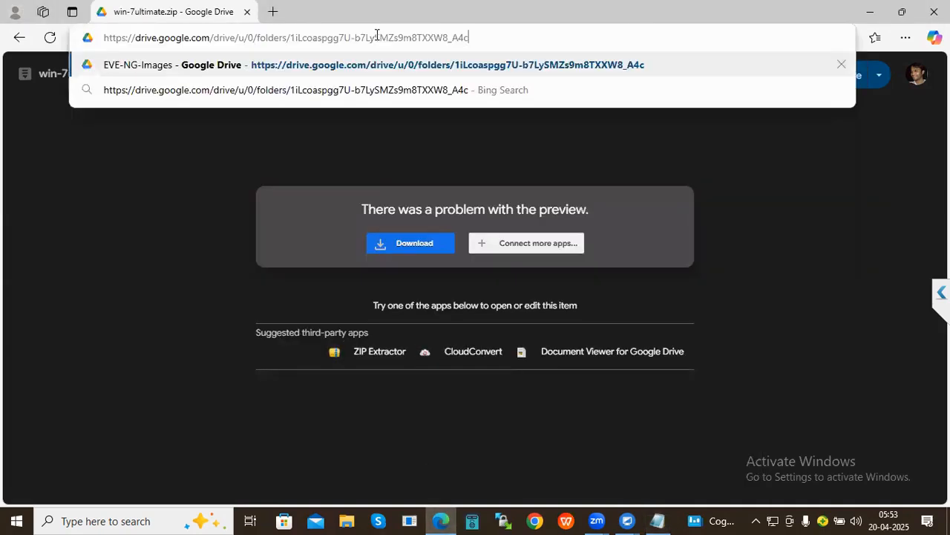
# - Open the pasted EVE-NG-Images folder link and browse its image list
pyautogui.press('Return')
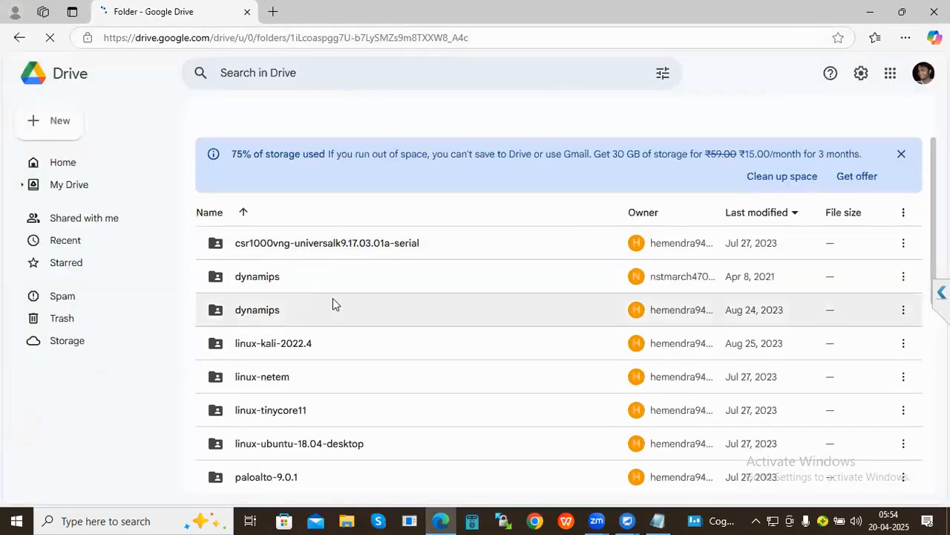
pyautogui.scroll(-2, 333, 303)
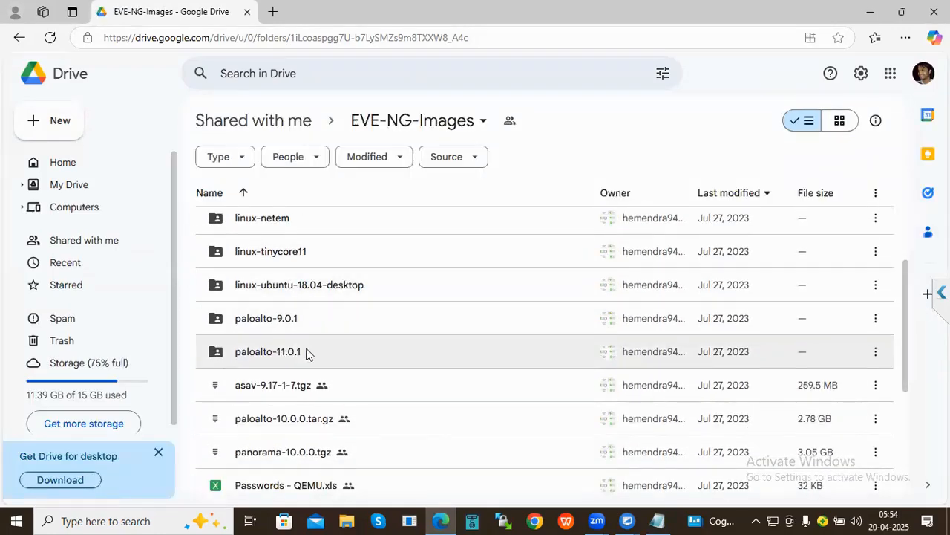
pyautogui.scroll(-3, 307, 357)
pyautogui.scroll(-1, 309, 353)
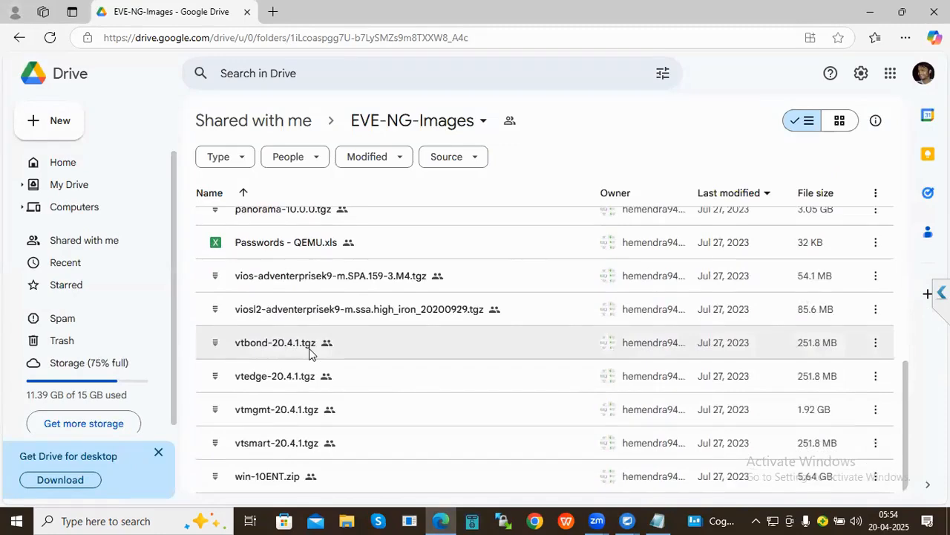
pyautogui.scroll(2, 309, 353)
pyautogui.scroll(2, 309, 354)
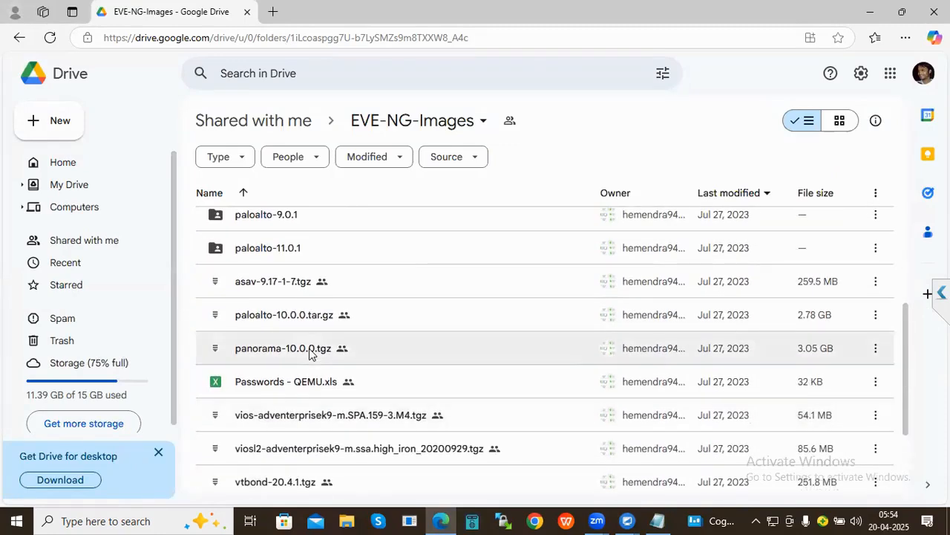
pyautogui.scroll(2, 309, 354)
# - Open the paloalto-9.0.1 folder to confirm its 5.27 GB virtioa.qcow2 image
pyautogui.doubleClick(263, 290)
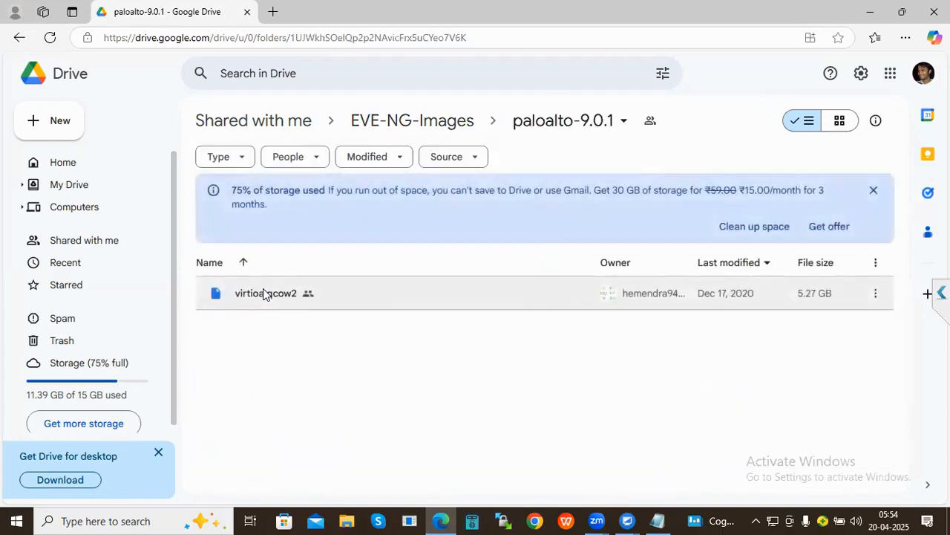
pyautogui.click(453, 132)
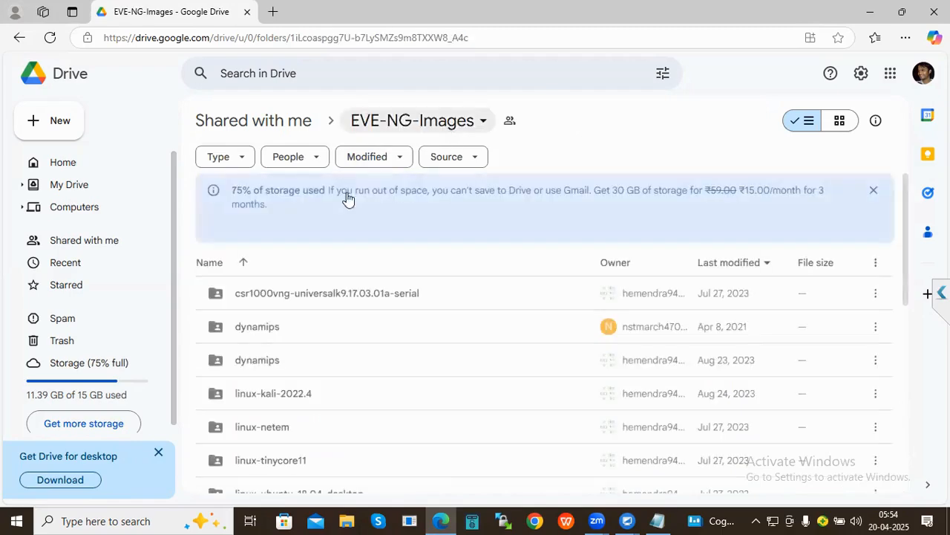
pyautogui.scroll(-2, 312, 405)
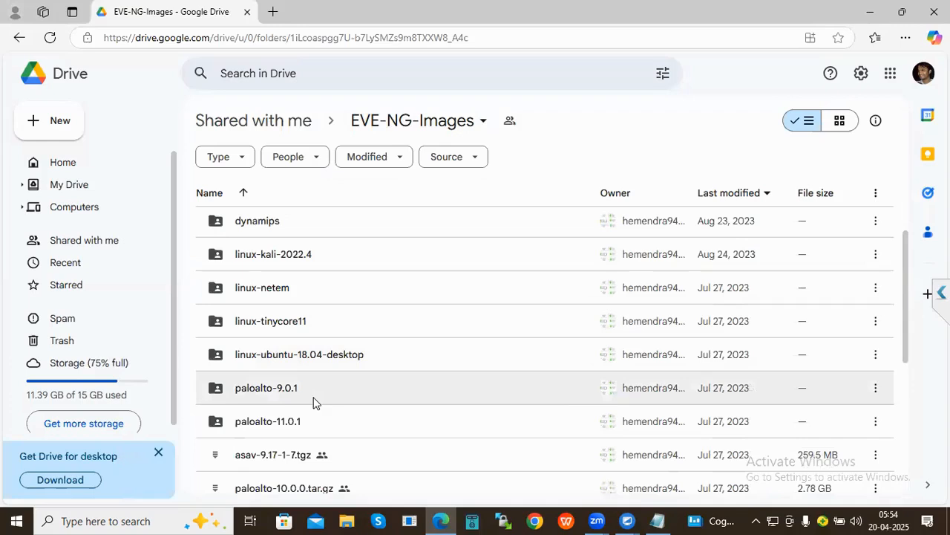
pyautogui.doubleClick(277, 387)
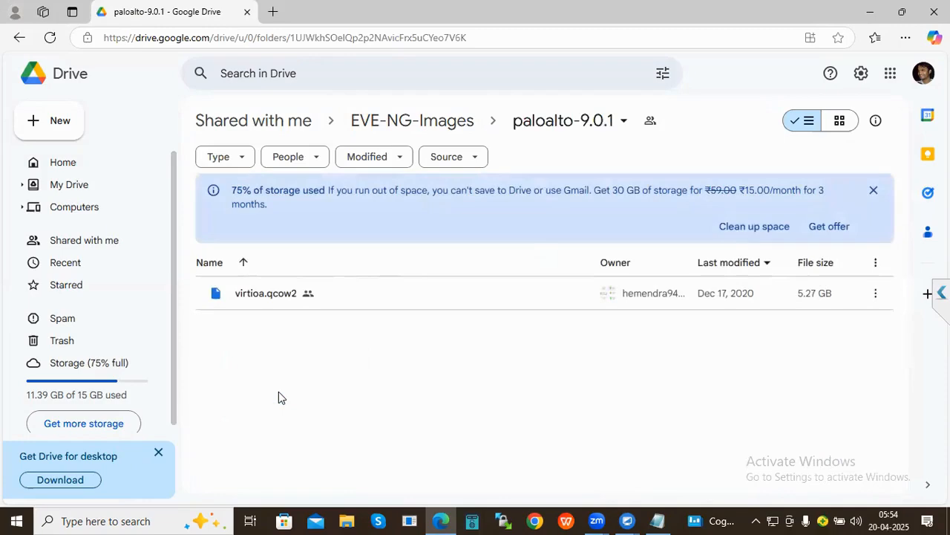
# - Copy the paloalto-9.0.1 folder's share link from EVE-NG-Images, then return to UltraViewer
pyautogui.click(367, 121)
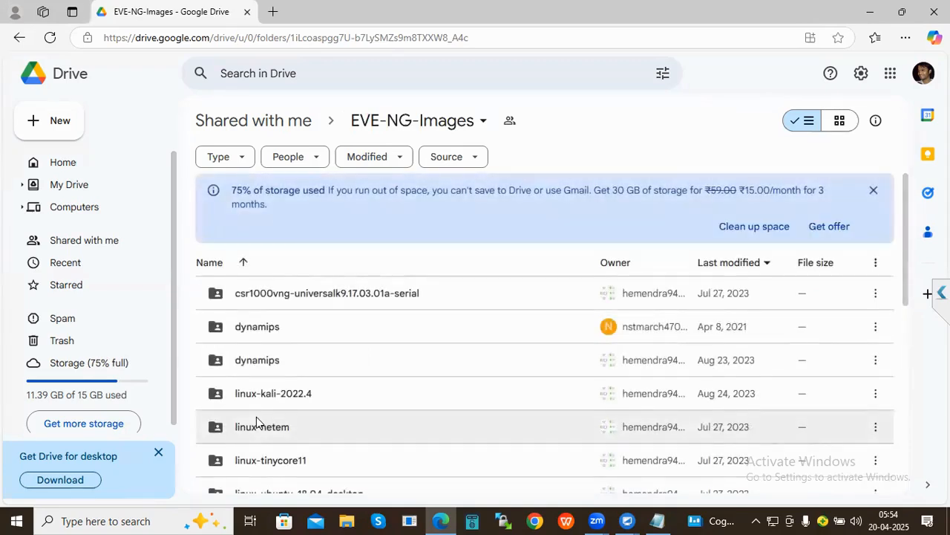
pyautogui.scroll(-2, 256, 416)
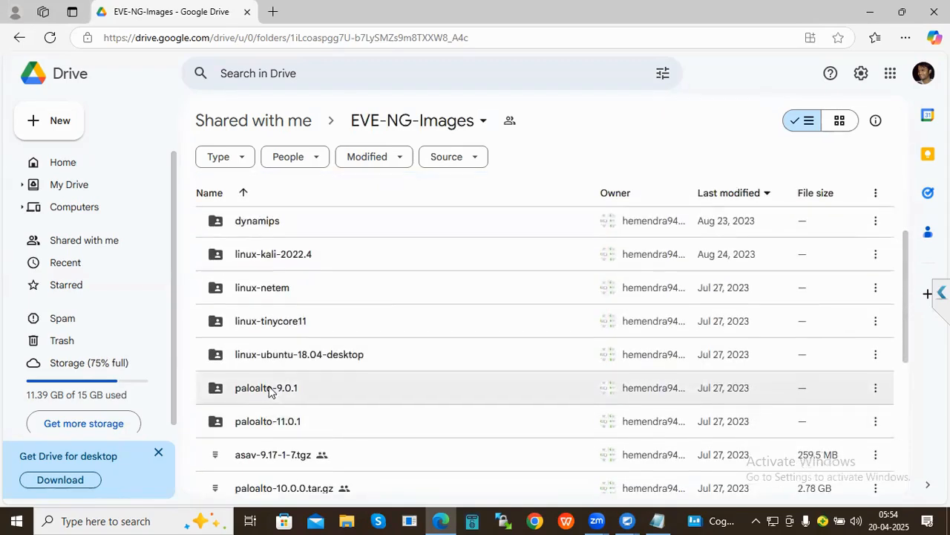
pyautogui.click(268, 386)
pyautogui.rightClick(269, 386)
pyautogui.moveTo(314, 269)
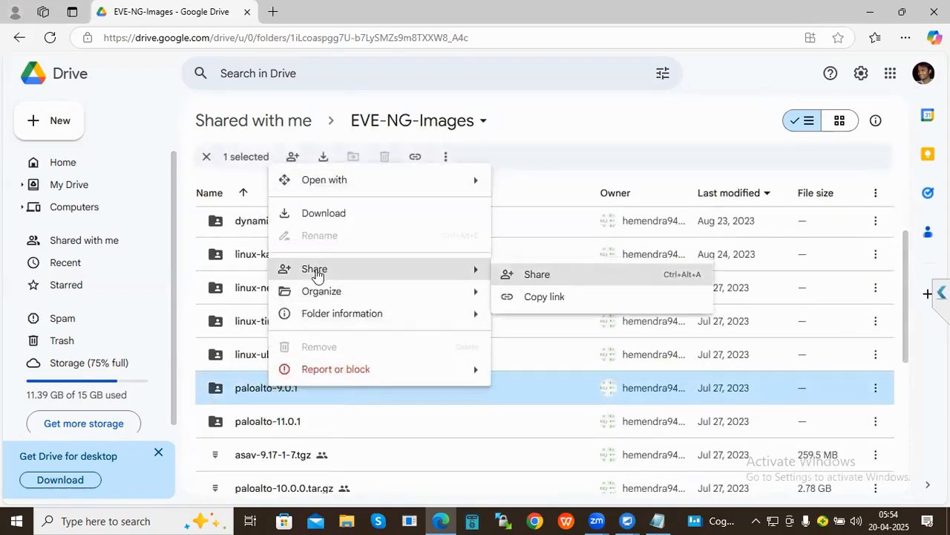
pyautogui.click(558, 297)
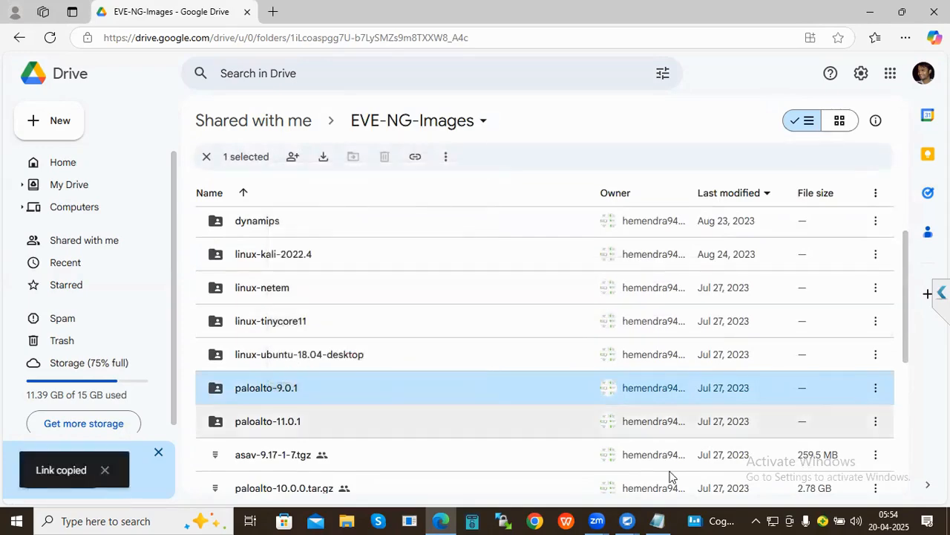
pyautogui.moveTo(629, 518)
pyautogui.click(695, 481)
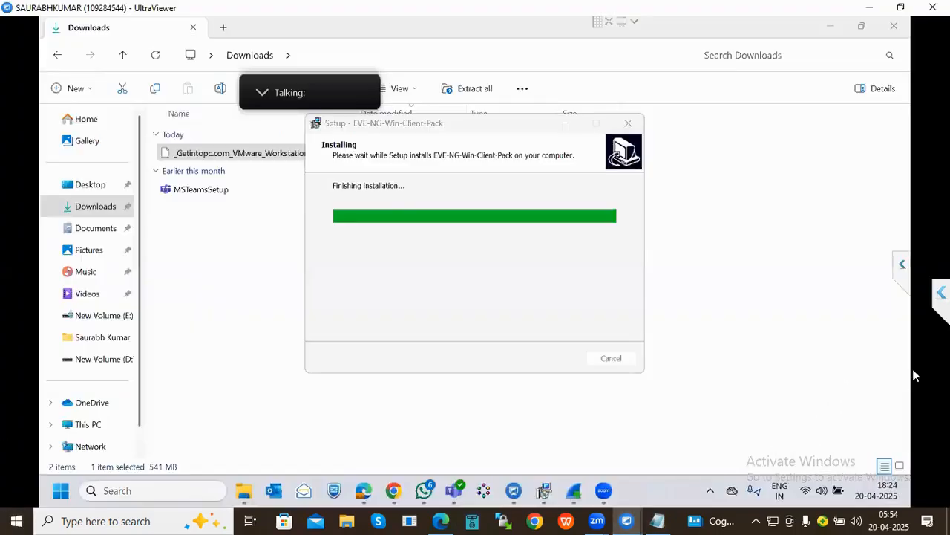
# - Send the paloalto-9.0.1 Drive link through UltraViewer chat and open it from the Chat Log
pyautogui.click(941, 293)
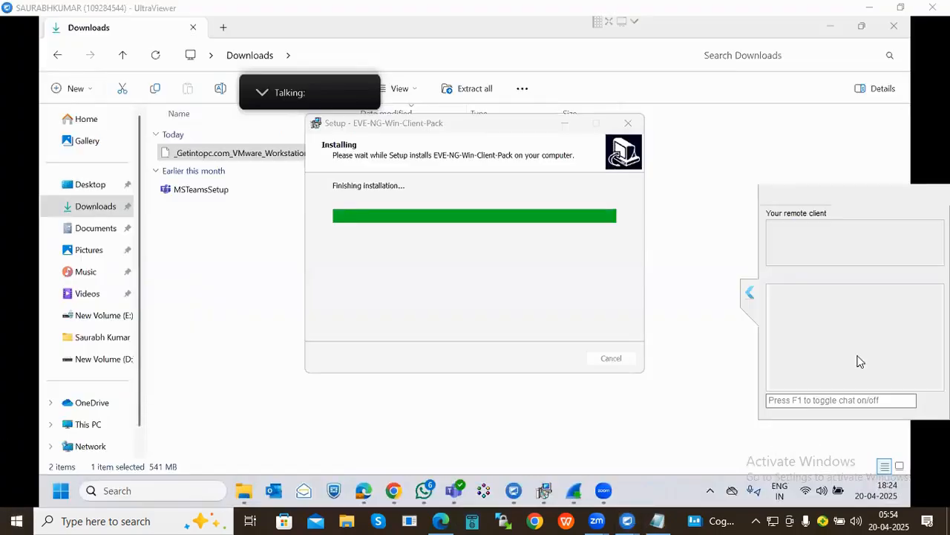
pyautogui.click(793, 405)
pyautogui.hotkey('ctrl', 'v')
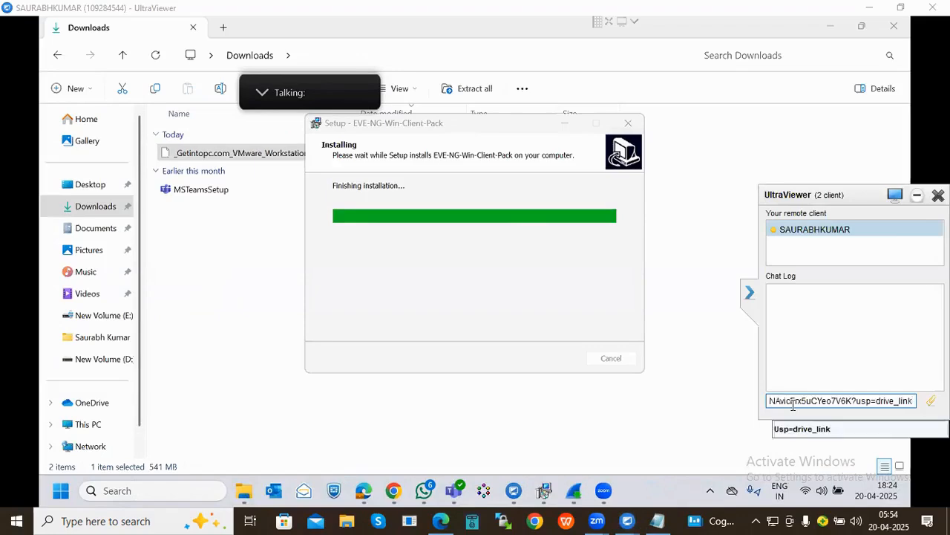
pyautogui.press('Return')
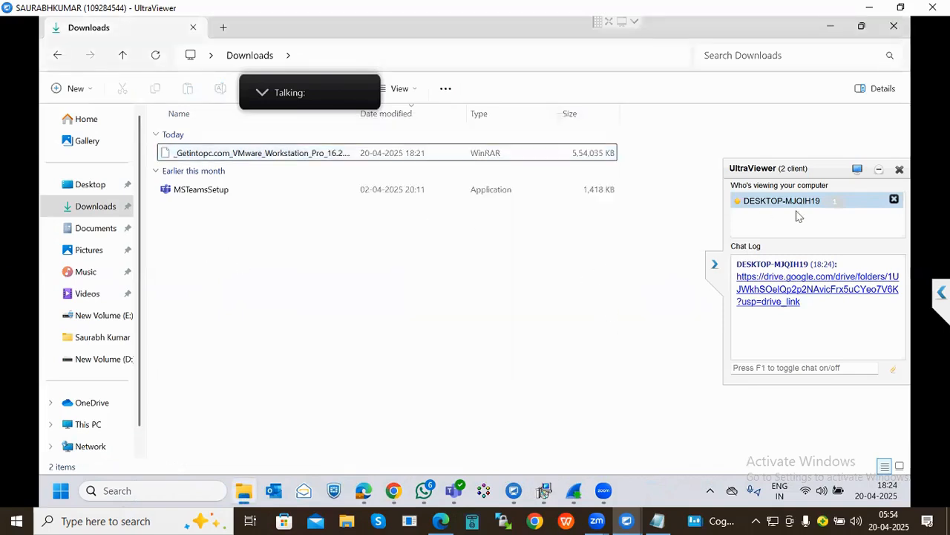
pyautogui.click(771, 297)
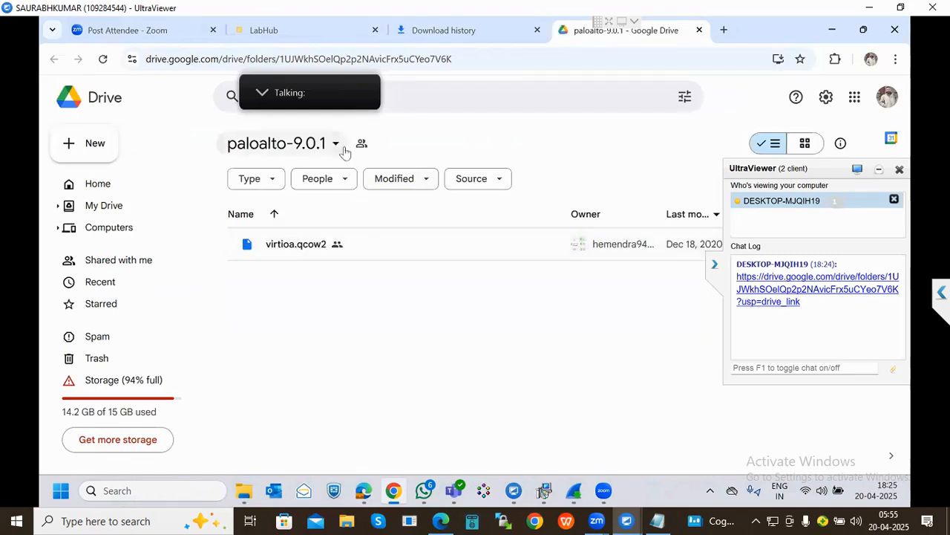
# - Download the 5.27 GB virtioa.qcow2 from paloalto-9.0.1, accepting the virus-scan warning
pyautogui.click(295, 148)
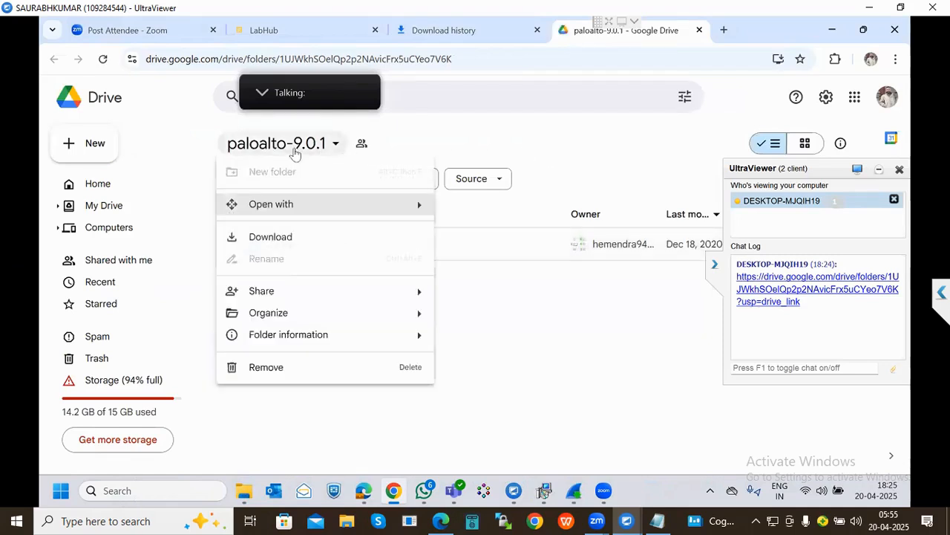
pyautogui.click(294, 153)
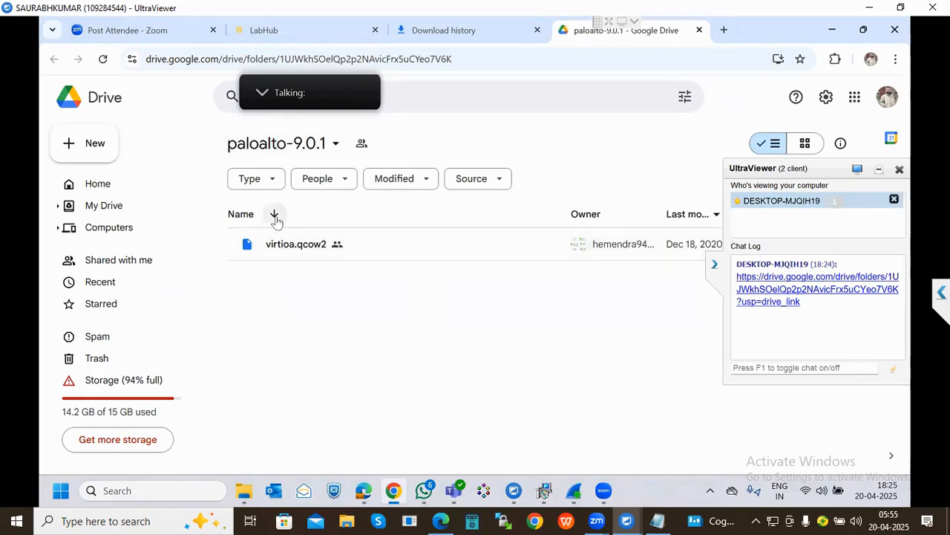
pyautogui.click(275, 215)
pyautogui.click(715, 266)
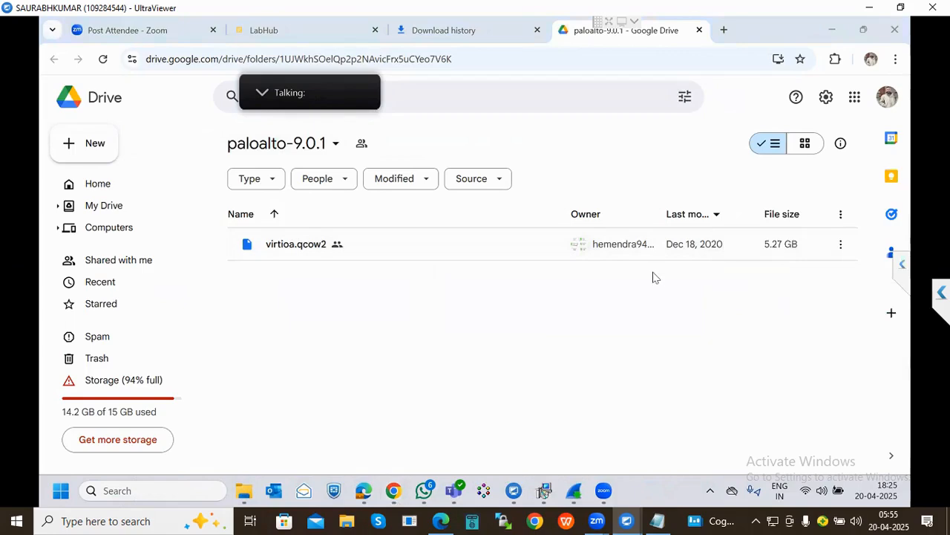
pyautogui.rightClick(287, 251)
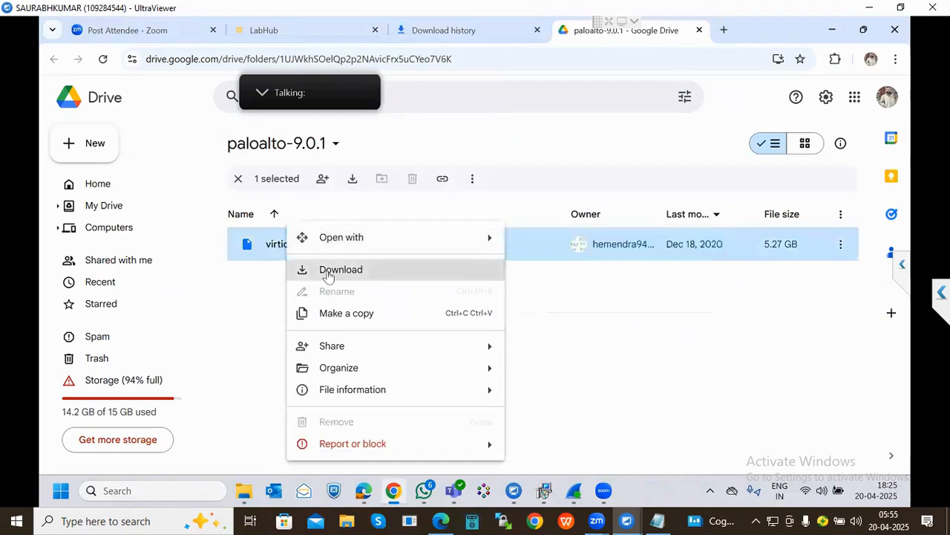
pyautogui.click(330, 270)
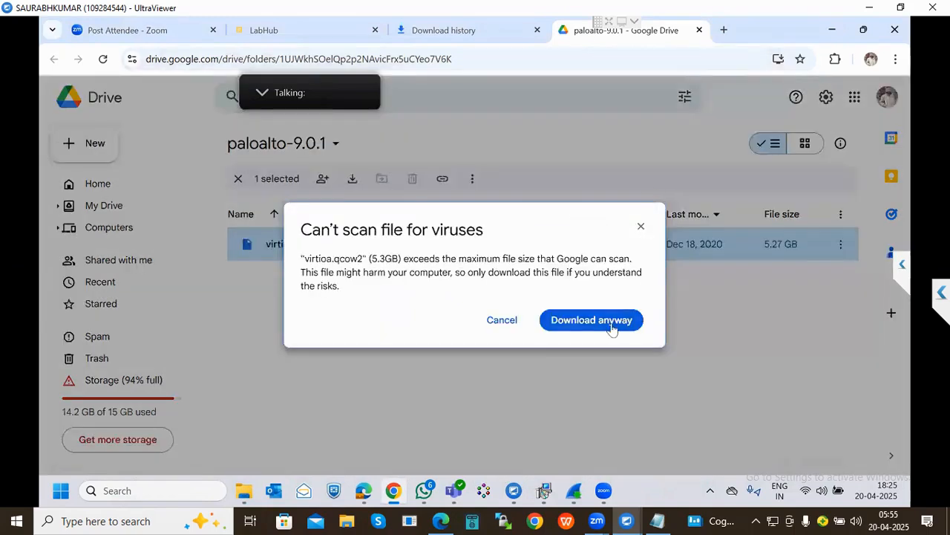
pyautogui.click(612, 327)
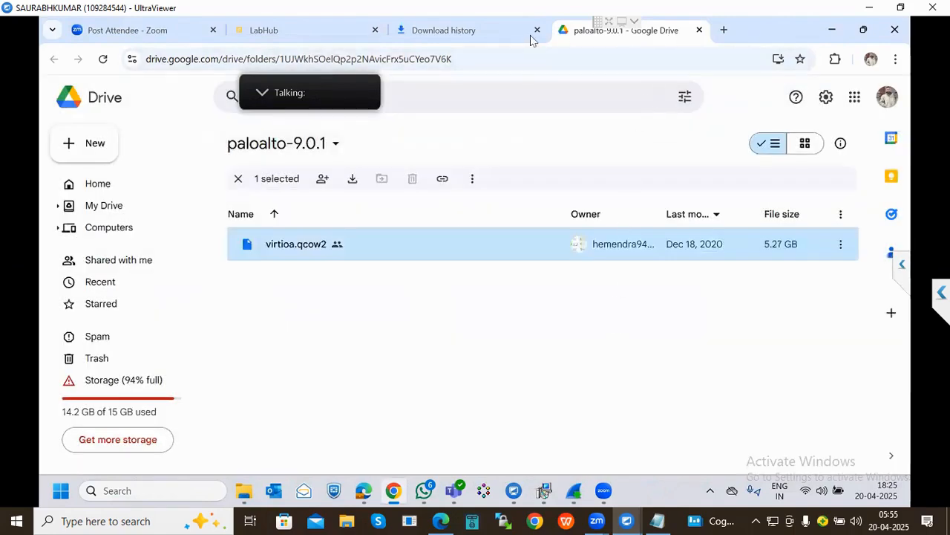
# - Check the browser's downloads, minimize Chrome, and bring up actions for the Getintopc VMware archive
pyautogui.click(515, 38)
pyautogui.click(314, 38)
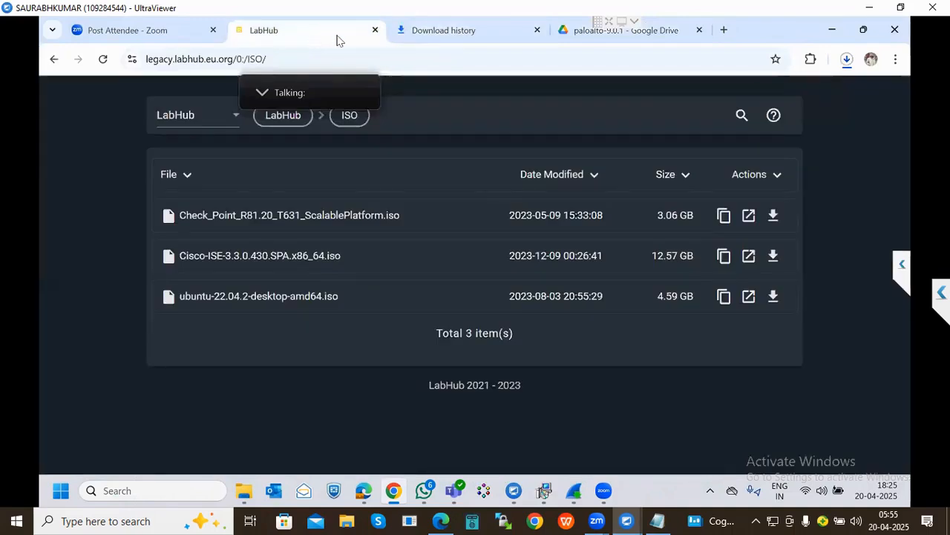
pyautogui.click(832, 31)
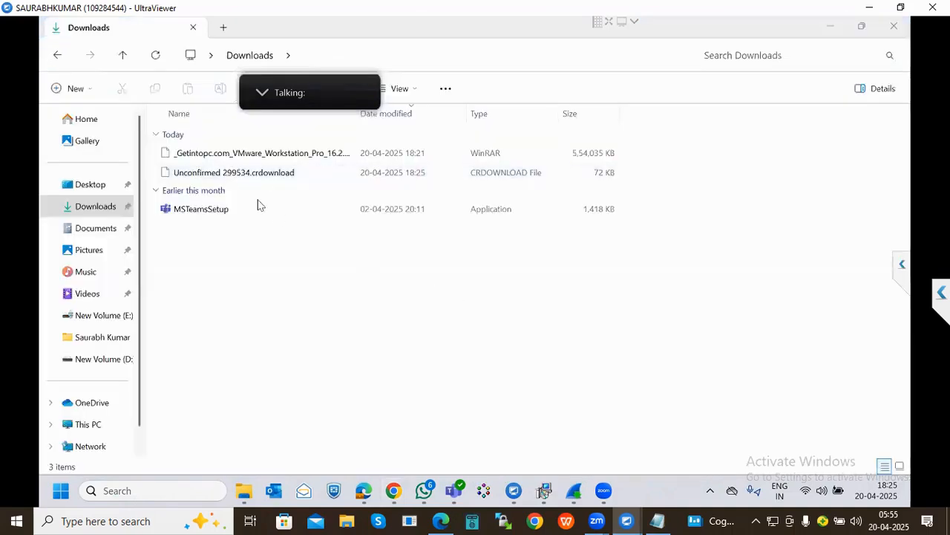
pyautogui.click(281, 157)
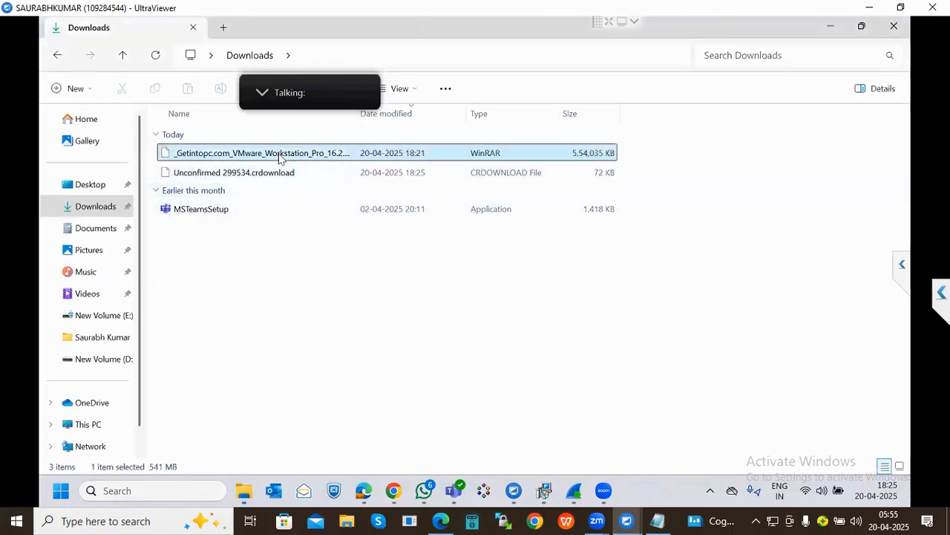
pyautogui.rightClick(281, 156)
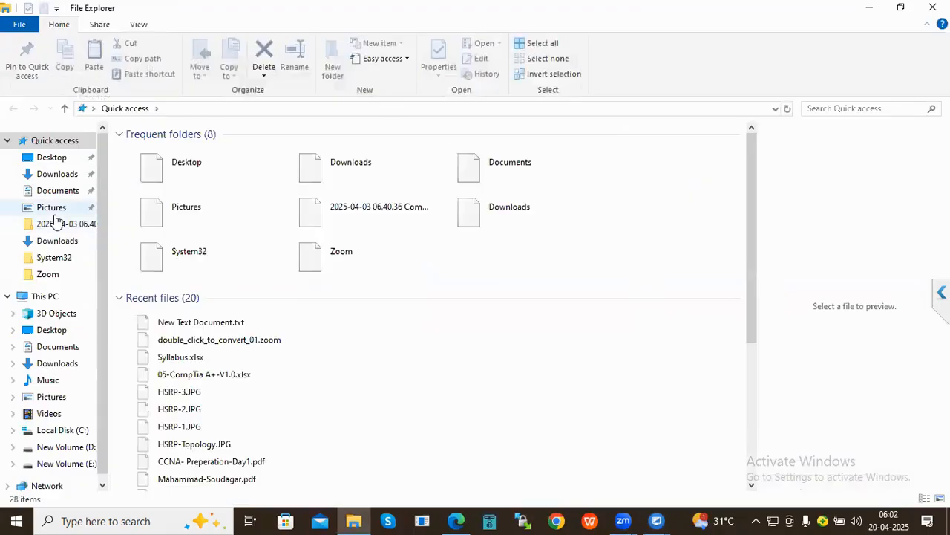
# - Browse the local New Volume (D:) drive, then close File Explorer to reveal VMware Workstation
pyautogui.click(44, 297)
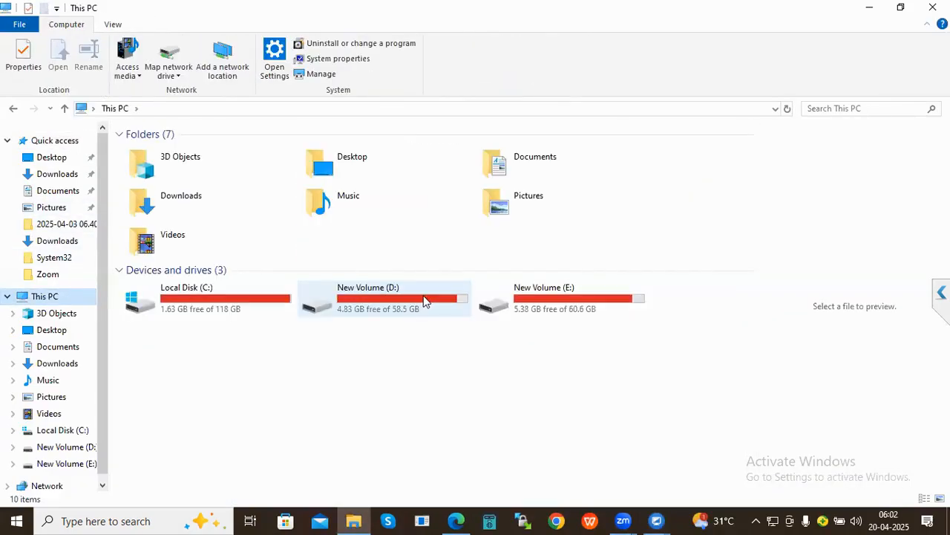
pyautogui.doubleClick(420, 297)
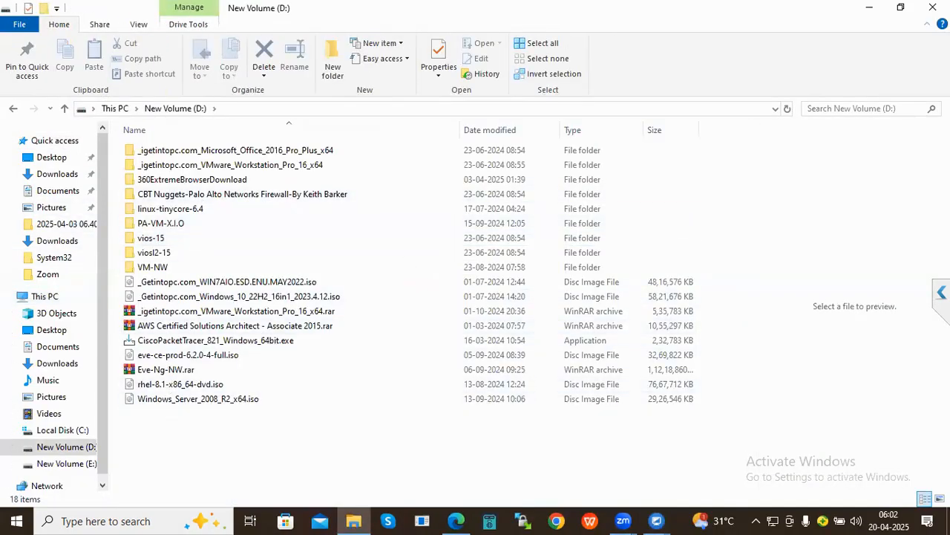
pyautogui.click(936, 7)
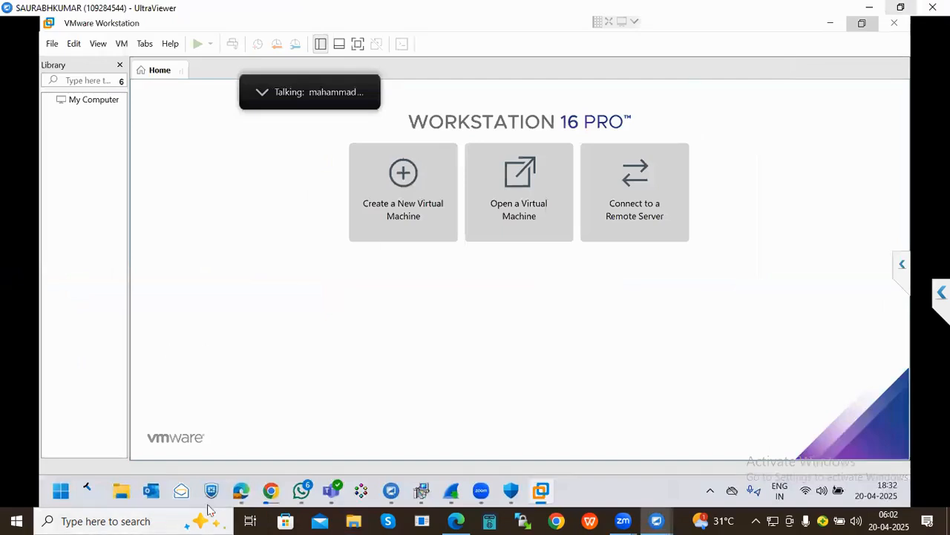
# - Open a new File Explorer on New Volume (D:) and look through its EVE-NG files
pyautogui.press('super+e')
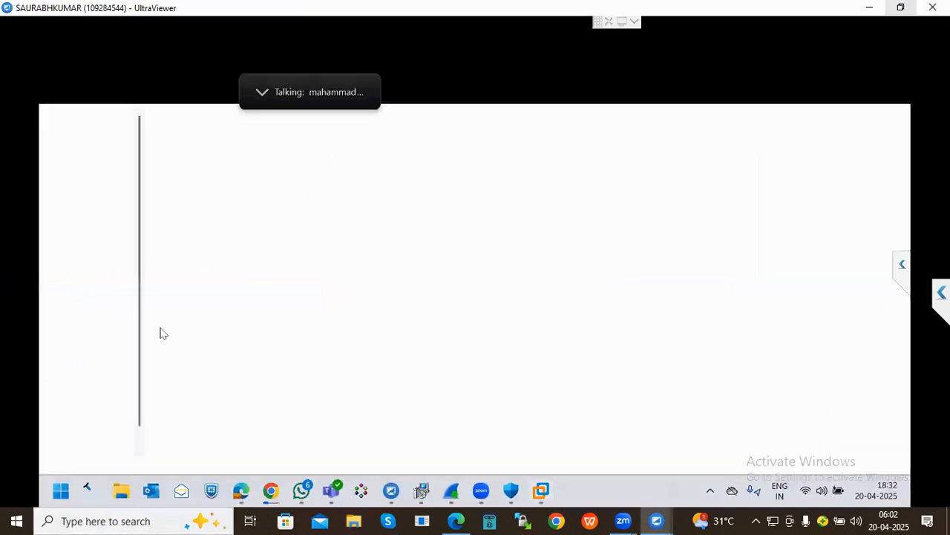
pyautogui.click(88, 424)
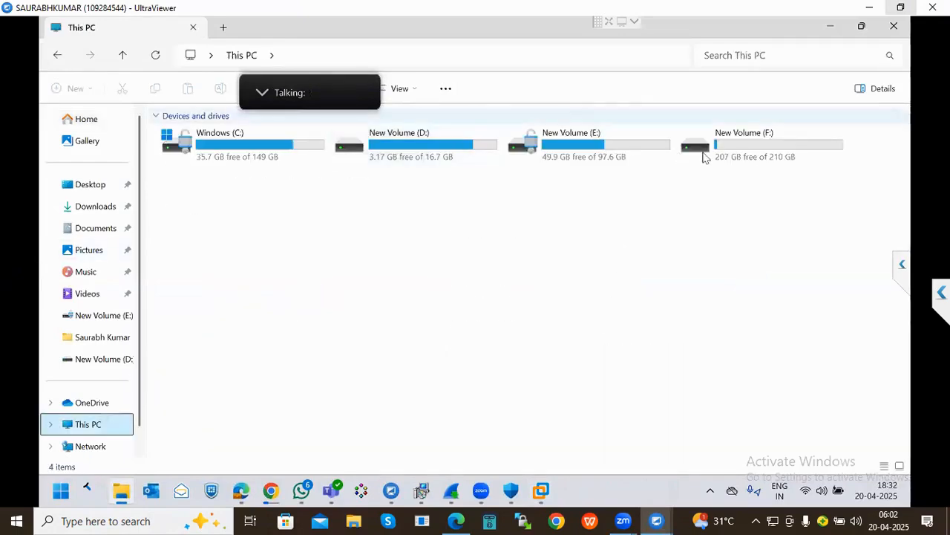
pyautogui.doubleClick(451, 154)
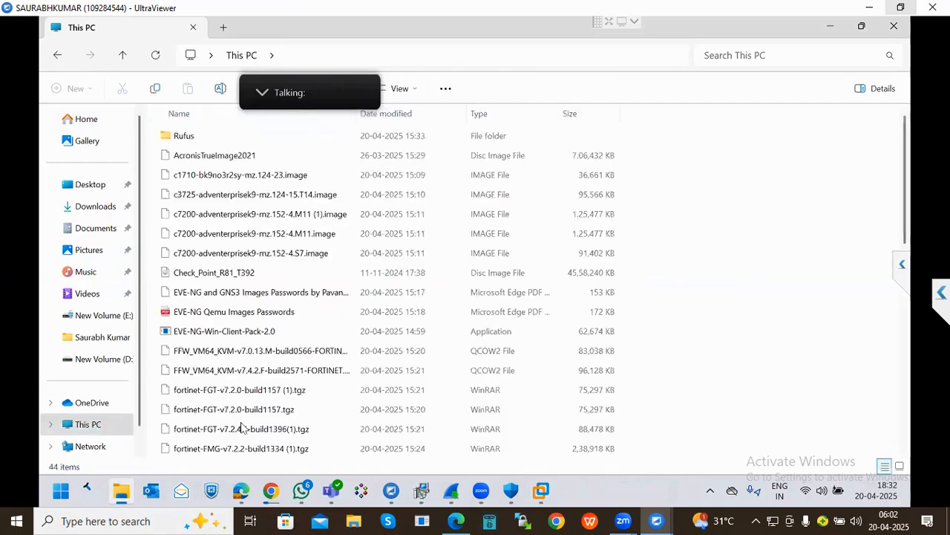
pyautogui.scroll(-9, 252, 420)
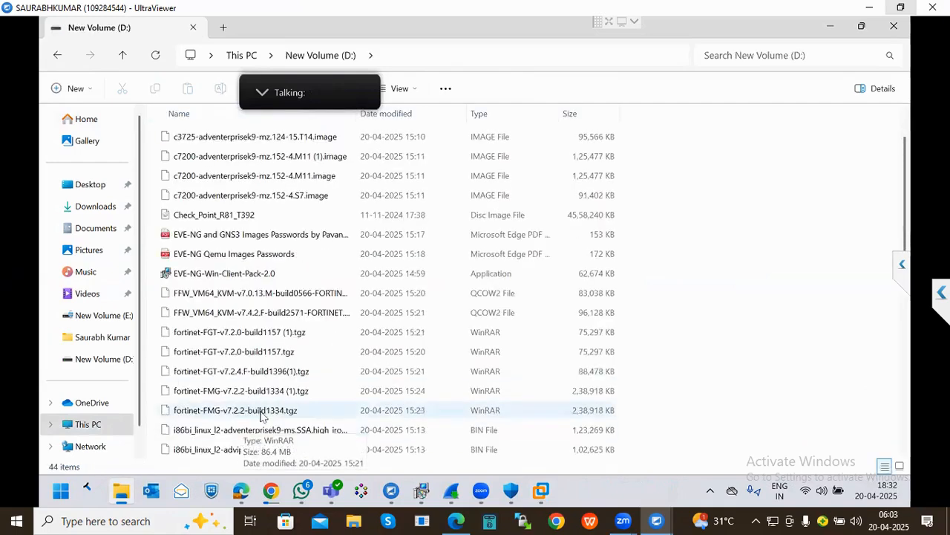
pyautogui.scroll(-1, 260, 416)
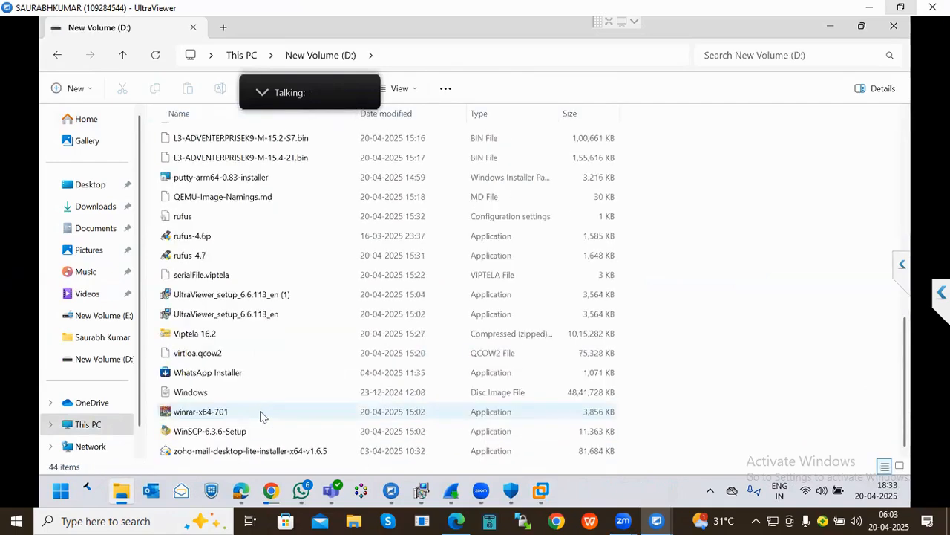
pyautogui.click(260, 416)
pyautogui.press('e')
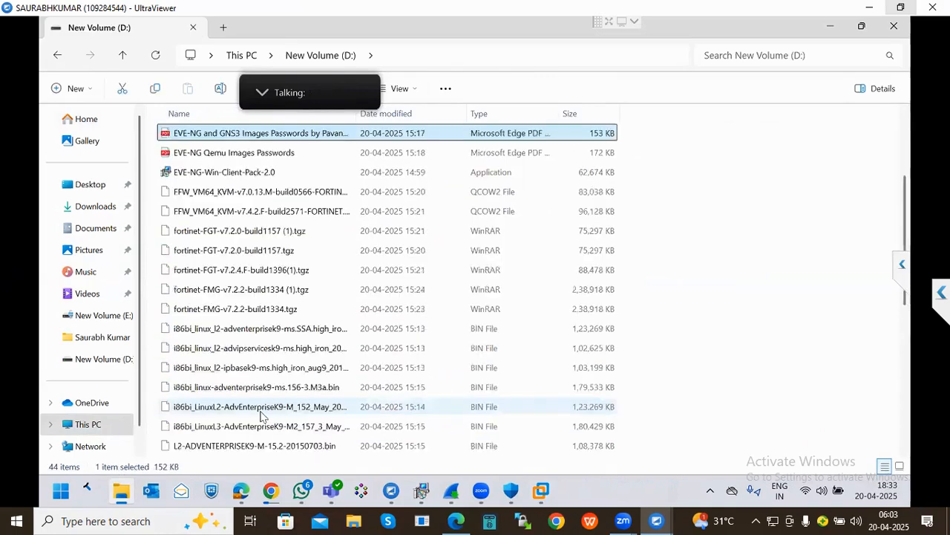
pyautogui.press('Down')
pyautogui.press('e')
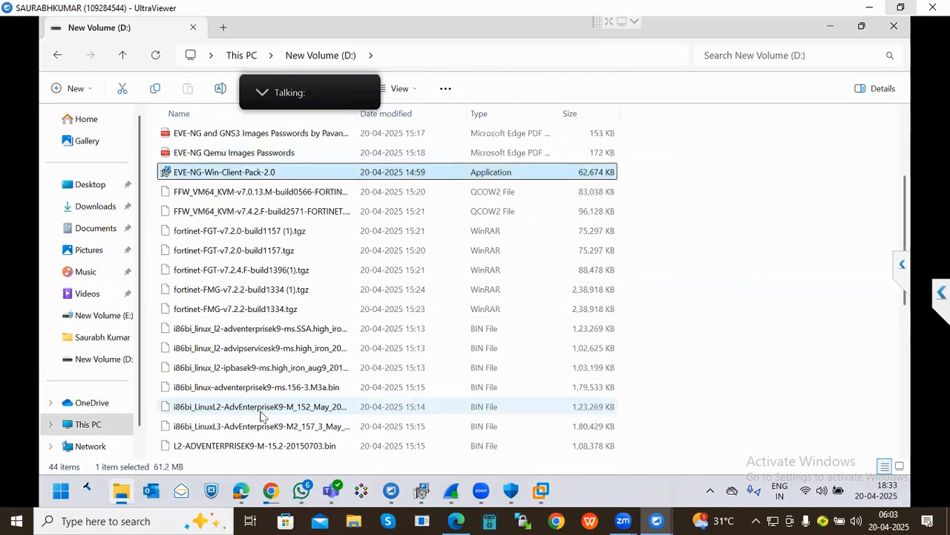
pyautogui.press('e')
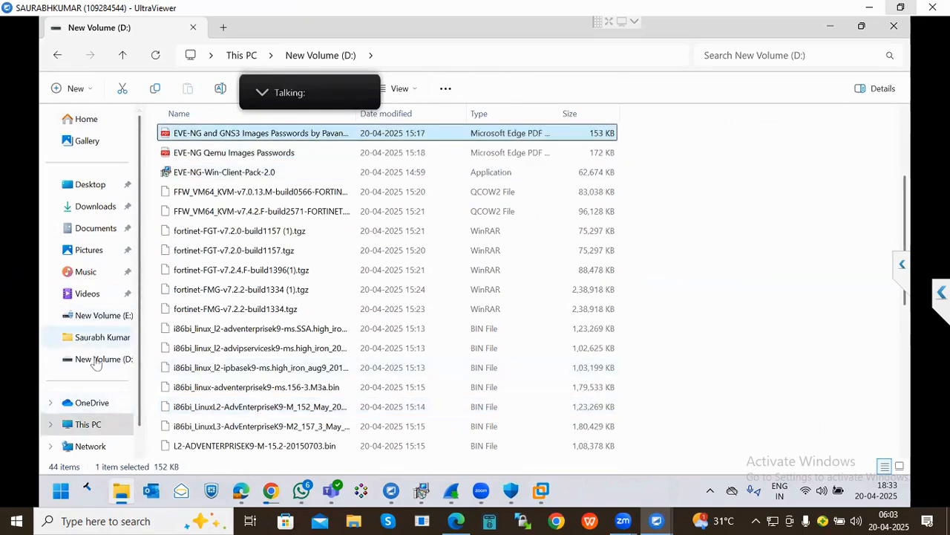
# - Open New Volume (F:) and select the 3.11 GB eve-ce-prod-6.2.0-4-full disc image
pyautogui.click(93, 424)
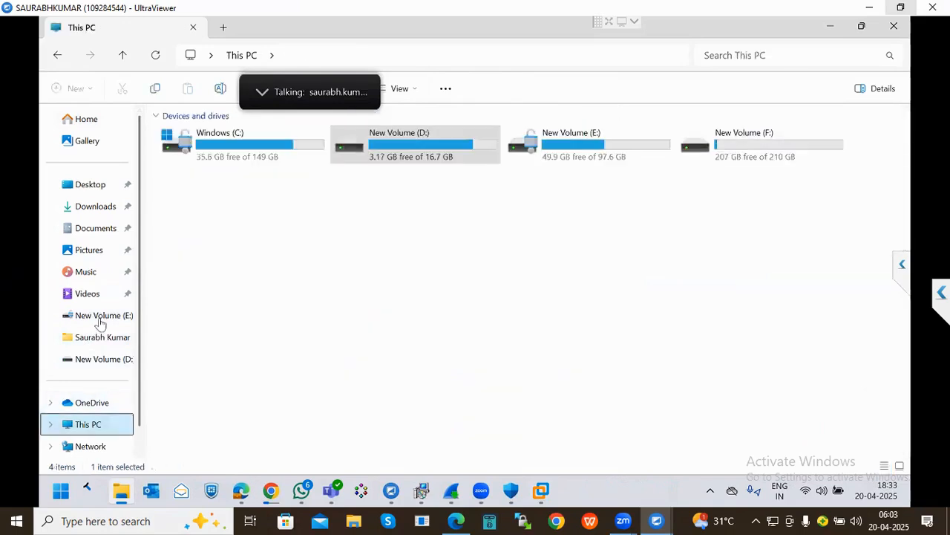
pyautogui.doubleClick(724, 143)
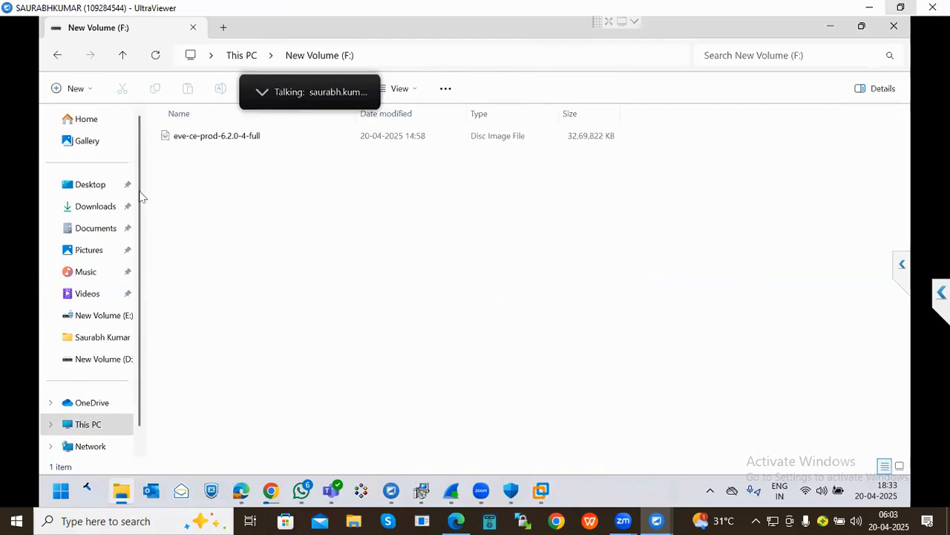
pyautogui.click(194, 138)
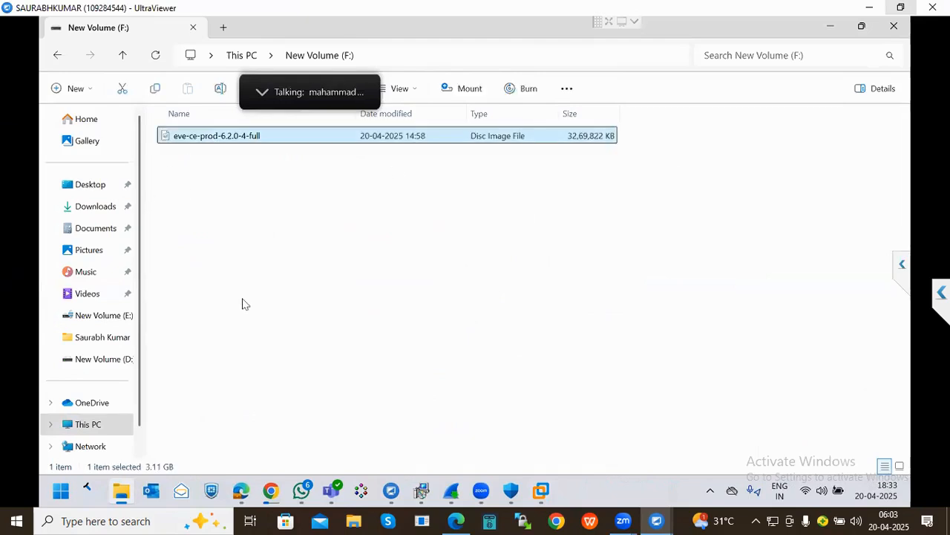
pyautogui.click(245, 162)
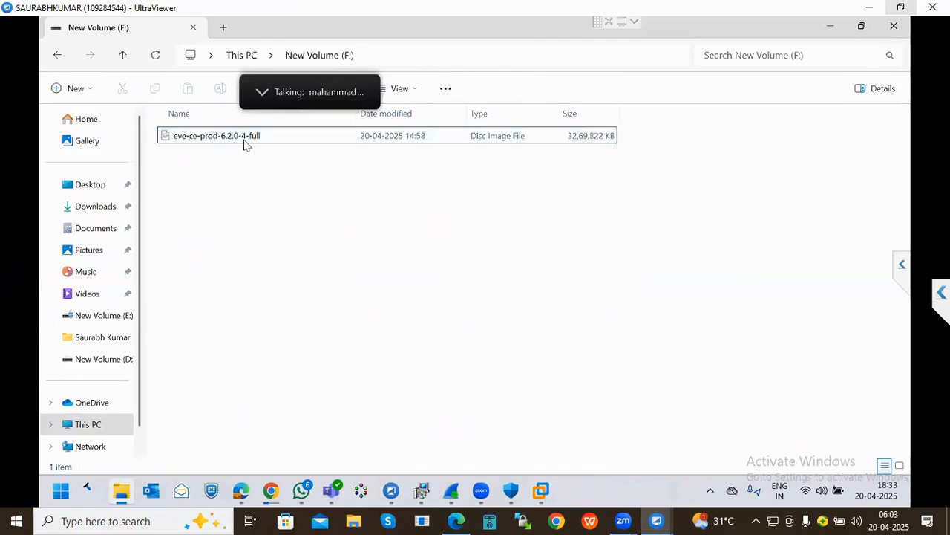
pyautogui.click(245, 143)
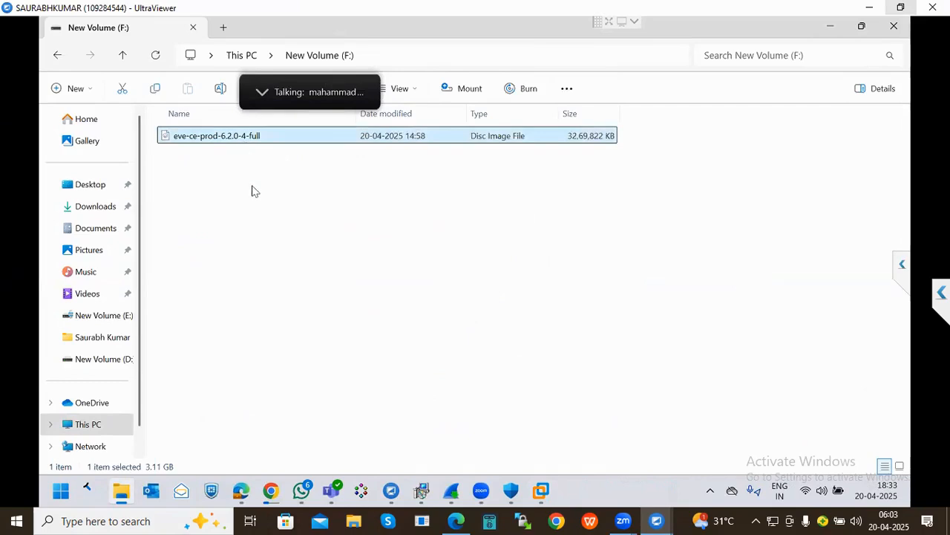
pyautogui.click(696, 183)
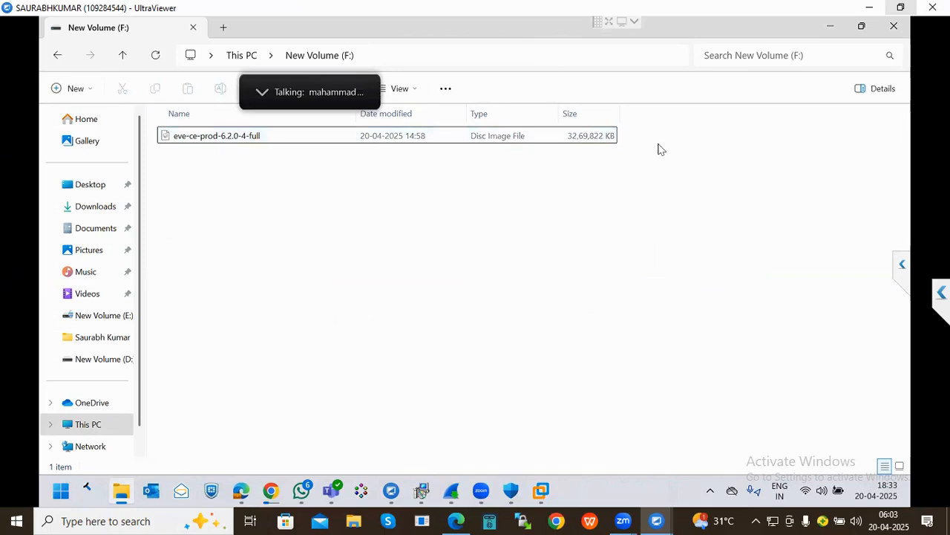
pyautogui.moveTo(387, 208)
pyautogui.mouseDown()
pyautogui.moveTo(284, 216)
pyautogui.moveTo(212, 209)
pyautogui.moveTo(174, 191)
pyautogui.moveTo(199, 203)
pyautogui.mouseUp()
# - Deselect the file and minimize File Explorer to show VMware Workstation 16 Pro's Home page
pyautogui.click(247, 205)
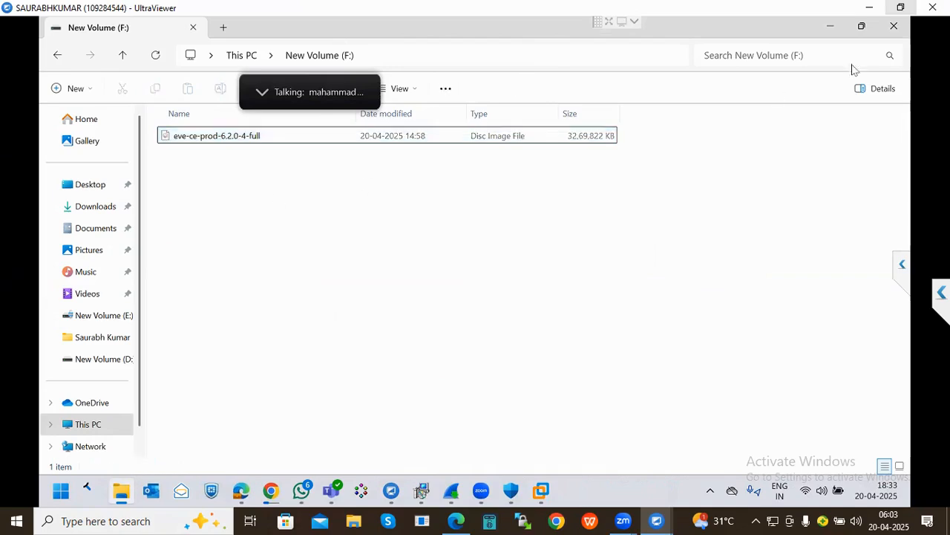
pyautogui.click(831, 30)
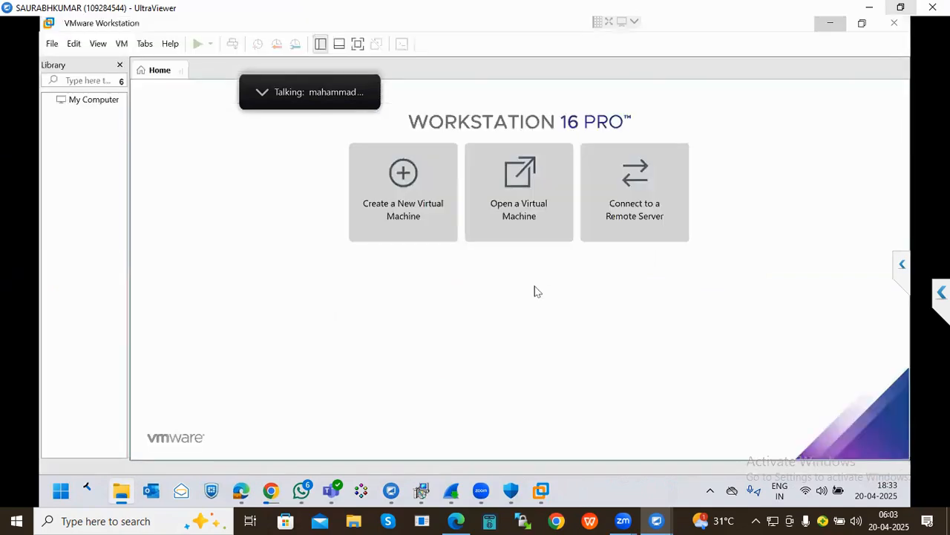
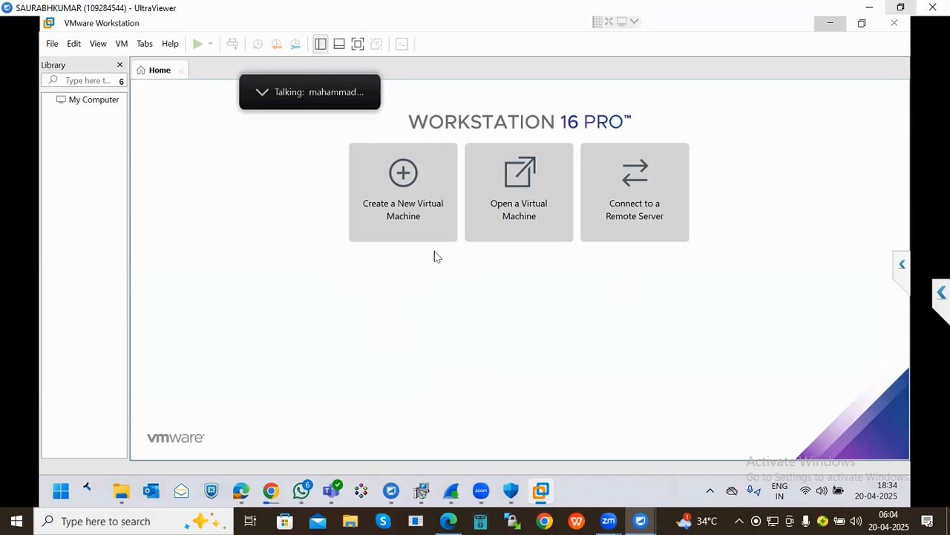
# - Raise the remote PC's volume and start a new VM, installing the OS later
pyautogui.press('XF86AudioRaiseVolume')
pyautogui.press('XF86AudioRaiseVolume')
pyautogui.press('XF86AudioRaiseVolume')
pyautogui.press('XF86AudioRaiseVolume')
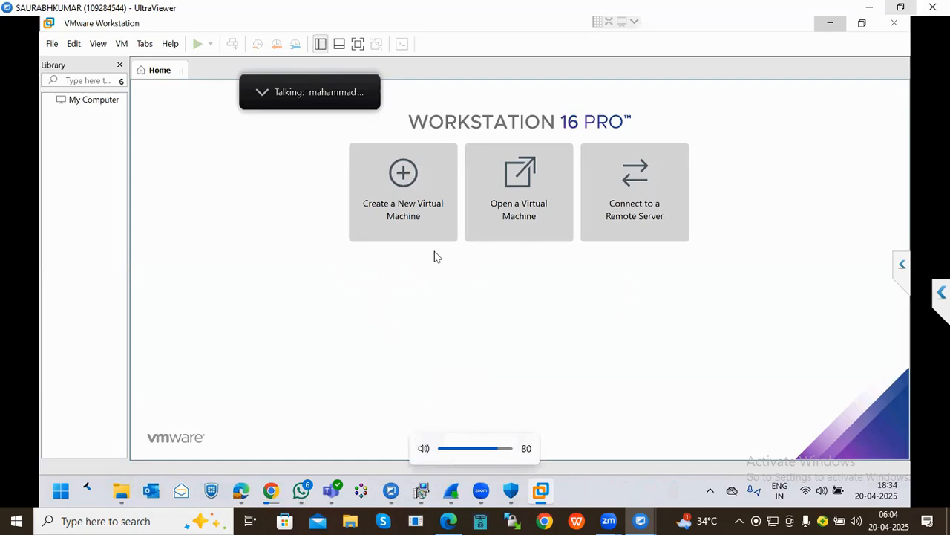
pyautogui.press('XF86AudioRaiseVolume')
pyautogui.press('XF86AudioRaiseVolume')
pyautogui.press('XF86AudioRaiseVolume')
pyautogui.press('XF86AudioRaiseVolume')
pyautogui.press('XF86AudioRaiseVolume')
pyautogui.press('XF86AudioRaiseVolume')
pyautogui.press('XF86AudioRaiseVolume')
pyautogui.press('XF86AudioRaiseVolume')
pyautogui.press('XF86AudioRaiseVolume')
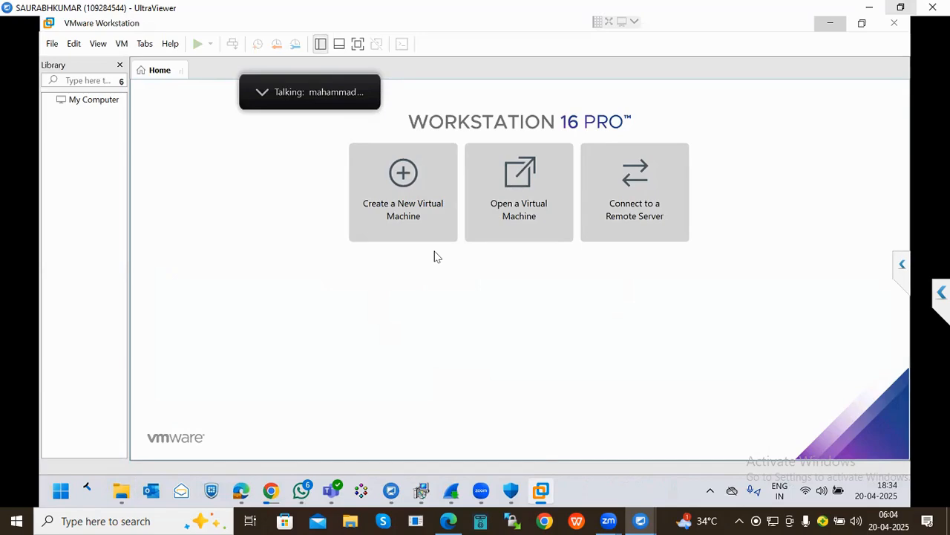
pyautogui.click(399, 213)
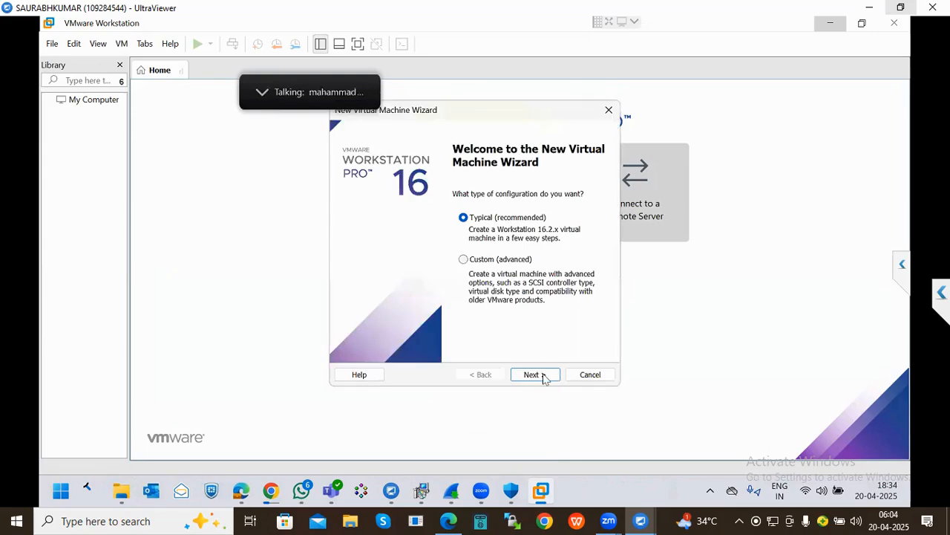
pyautogui.click(533, 374)
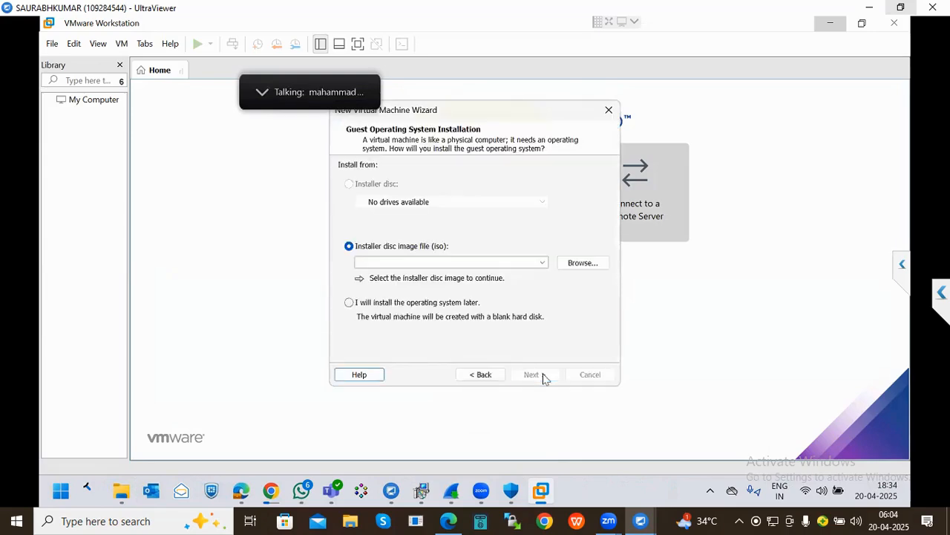
pyautogui.click(407, 305)
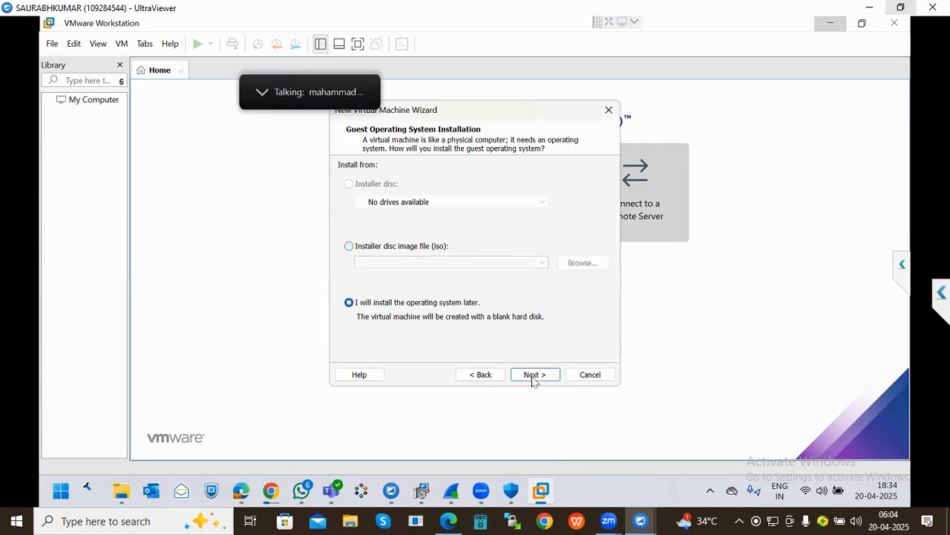
pyautogui.press('Return')
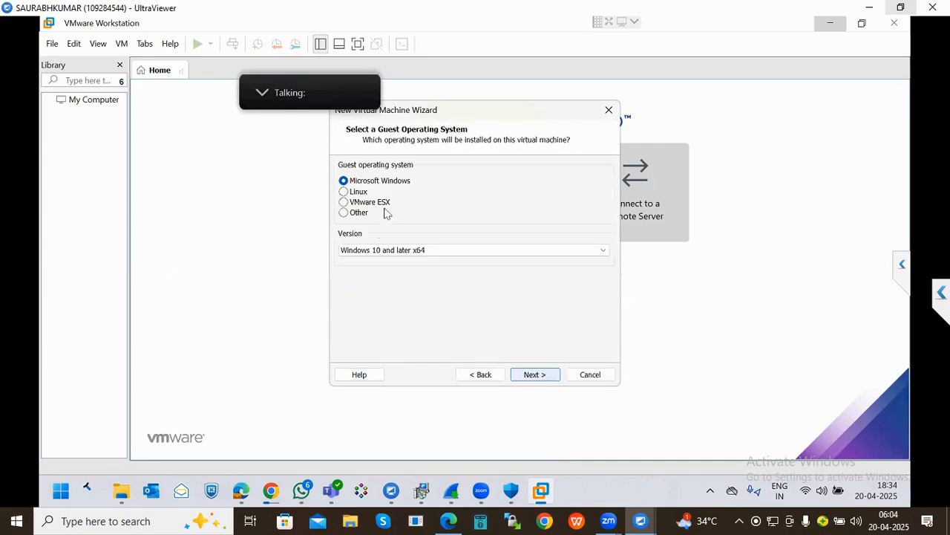
# - Set the guest operating system to Linux with version Ubuntu
pyautogui.click(392, 251)
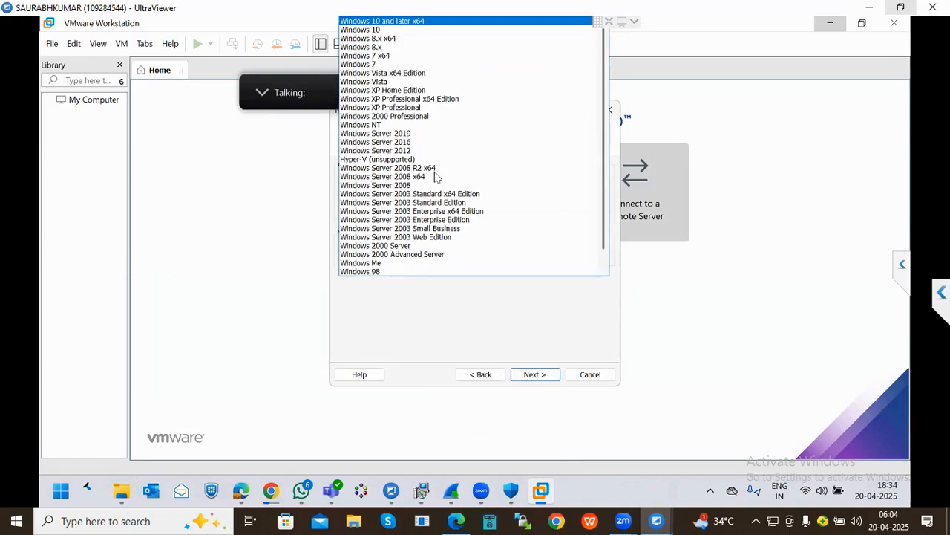
pyautogui.click(431, 319)
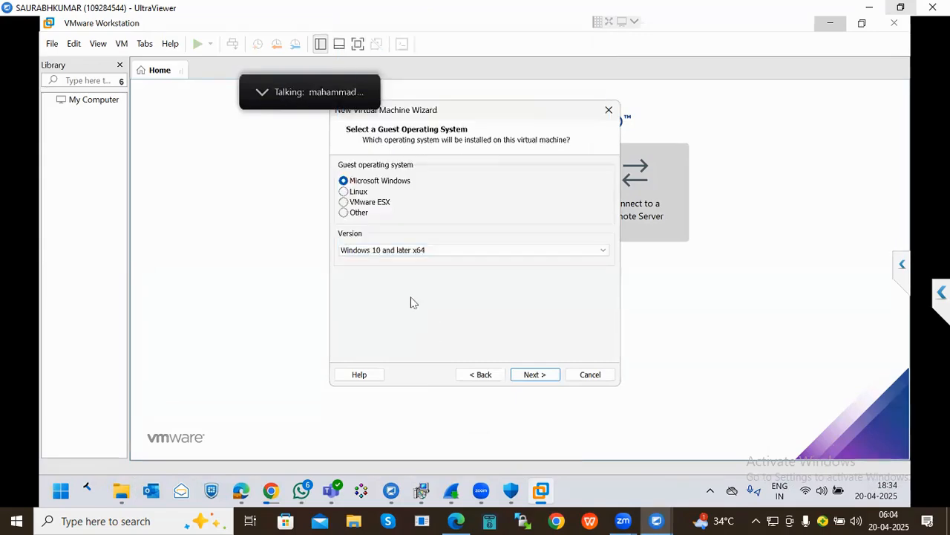
pyautogui.click(352, 192)
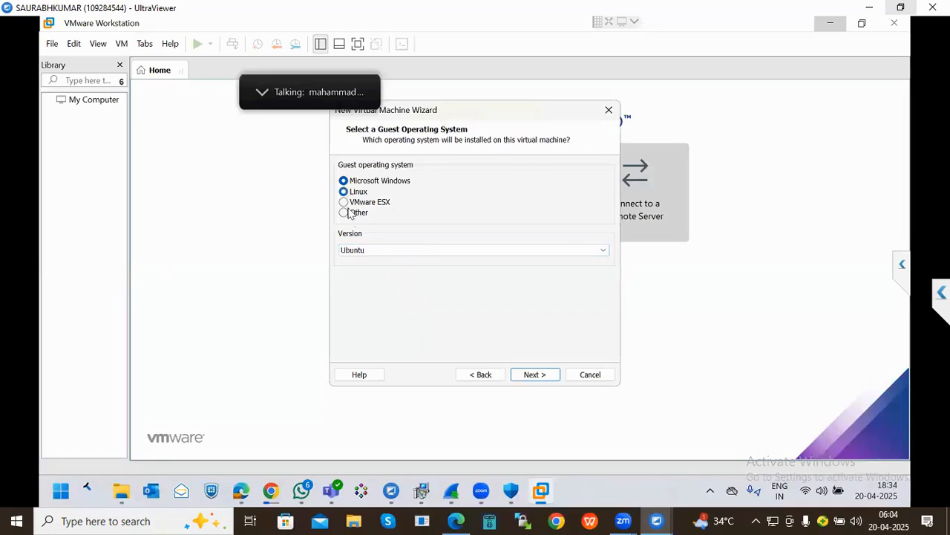
pyautogui.click(398, 252)
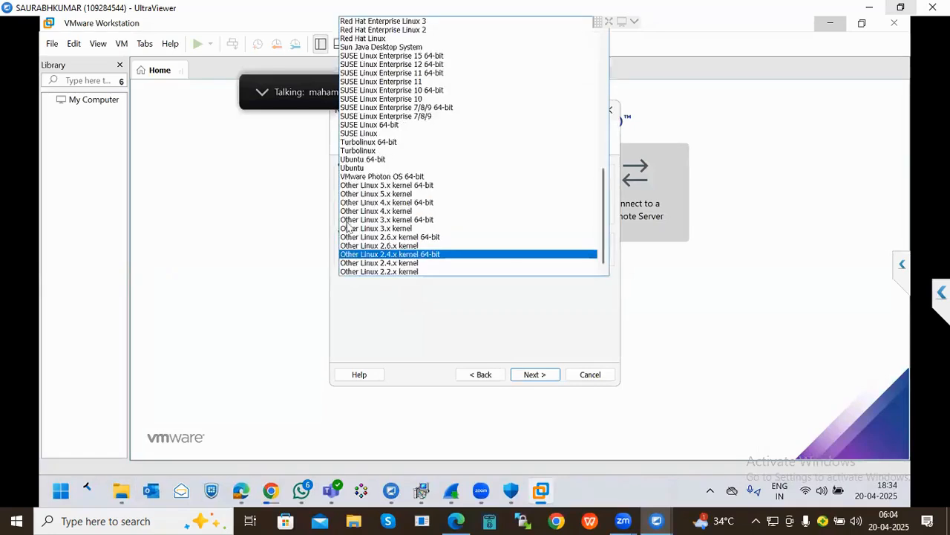
pyautogui.click(356, 167)
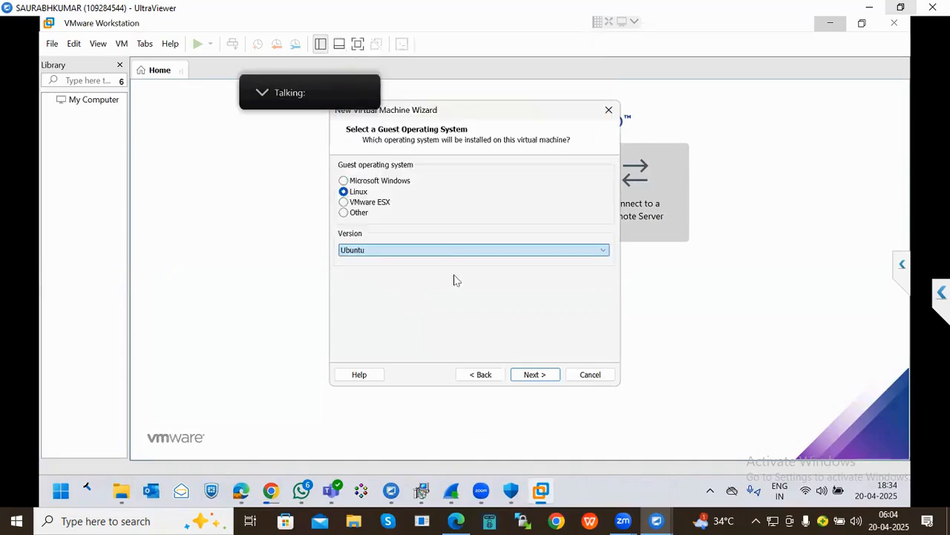
# - Browse for a different VM location and select drive New Volume (F:)
pyautogui.click(534, 375)
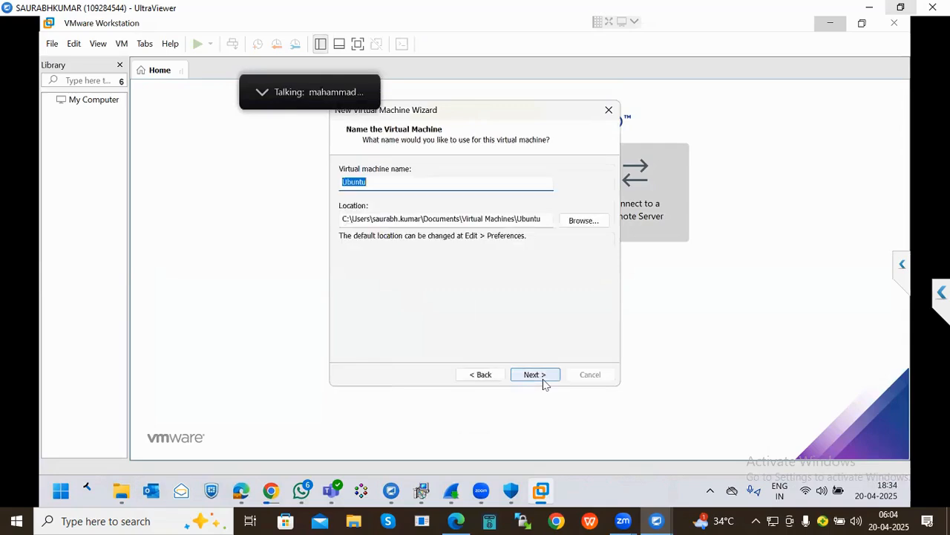
pyautogui.click(586, 221)
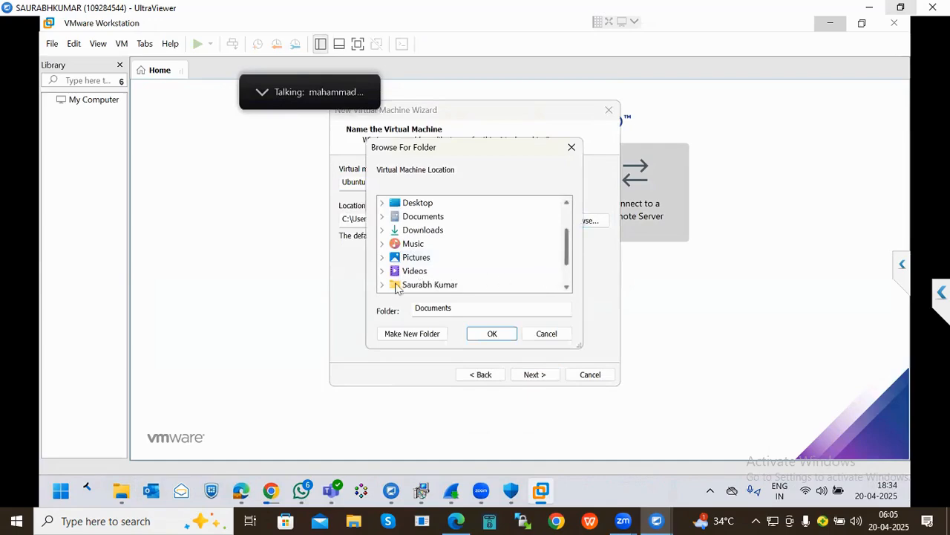
pyautogui.scroll(-1, 405, 286)
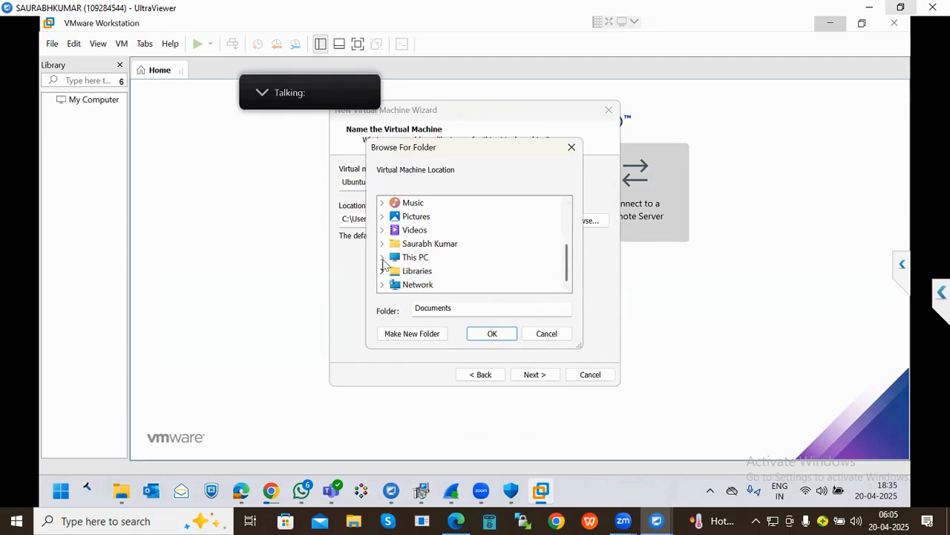
pyautogui.click(568, 285)
pyautogui.click(455, 284)
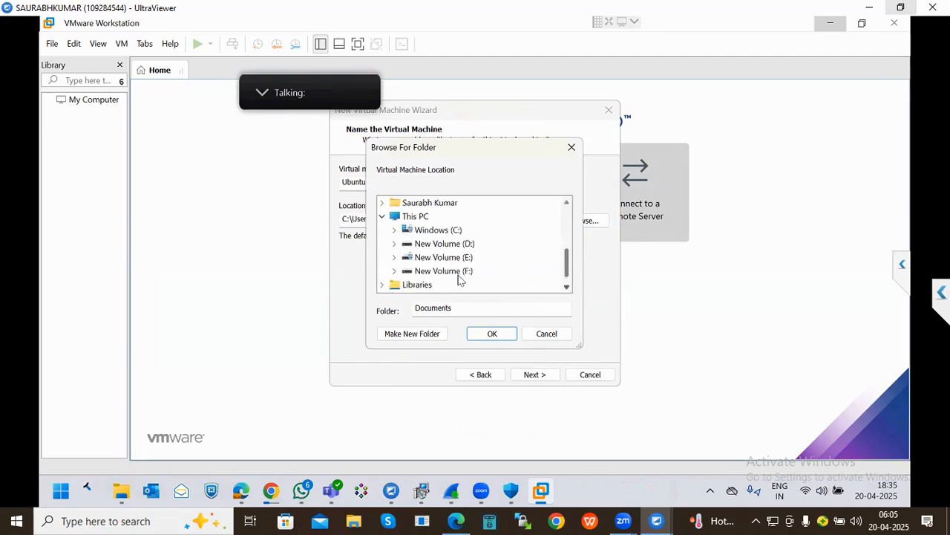
pyautogui.click(458, 272)
pyautogui.scroll(1, 458, 265)
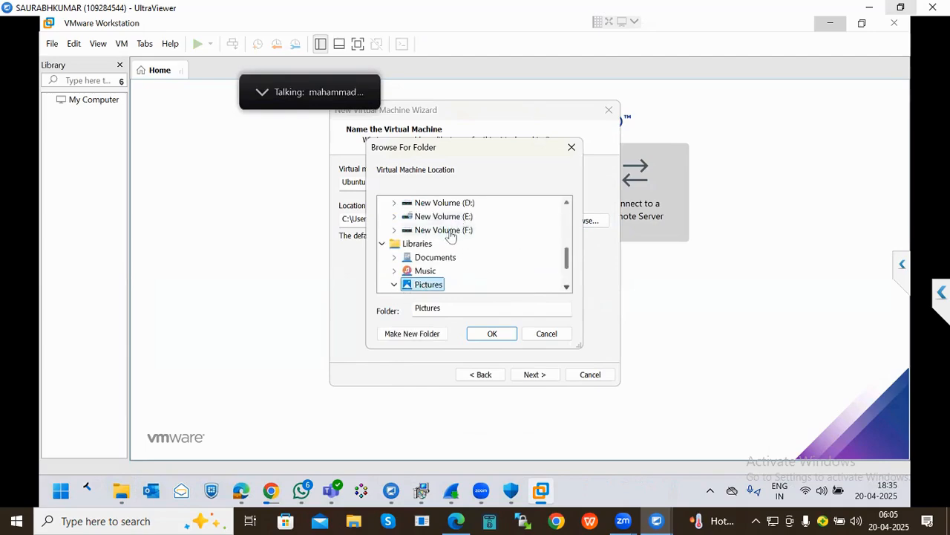
pyautogui.click(448, 230)
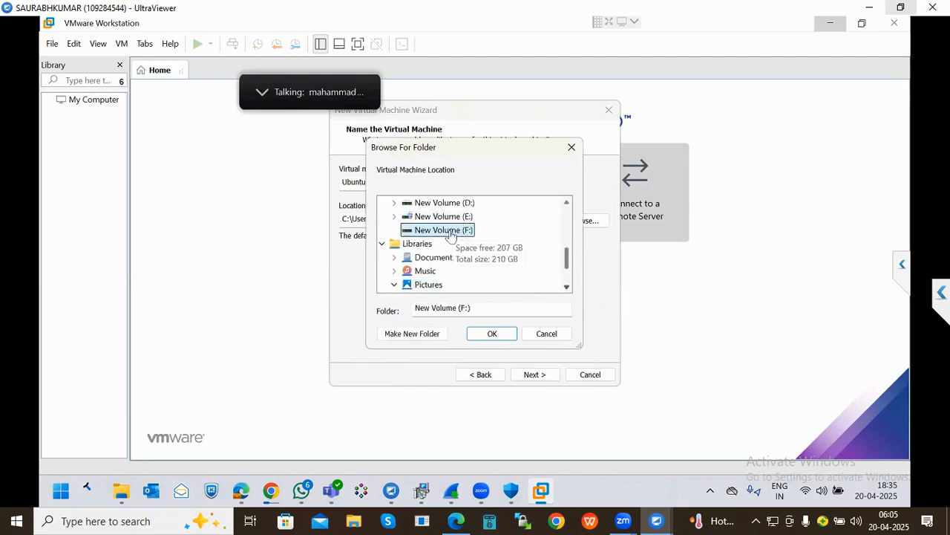
# - Create an EVE-Ng folder on F: and confirm F:\EVE-Ng as the location
pyautogui.click(416, 334)
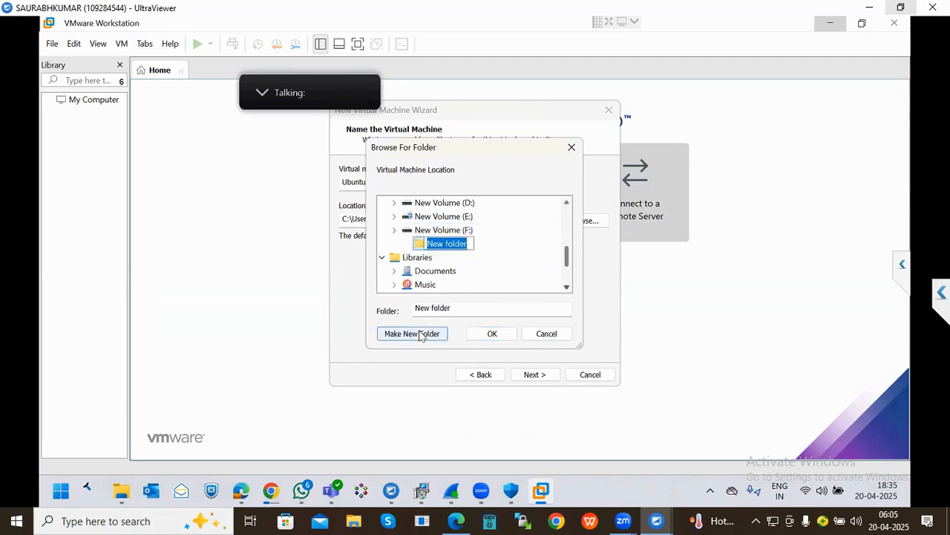
pyautogui.write('EVE-Ng')
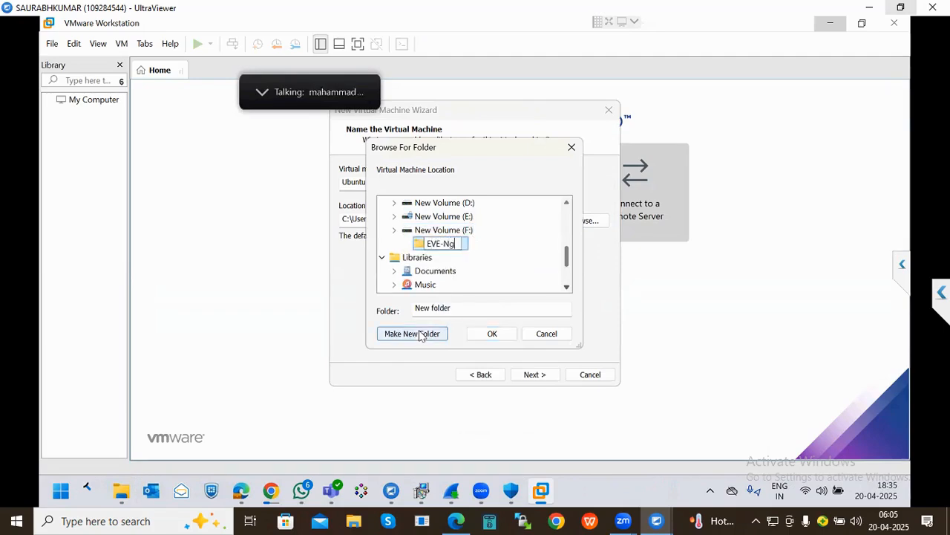
pyautogui.press('Return')
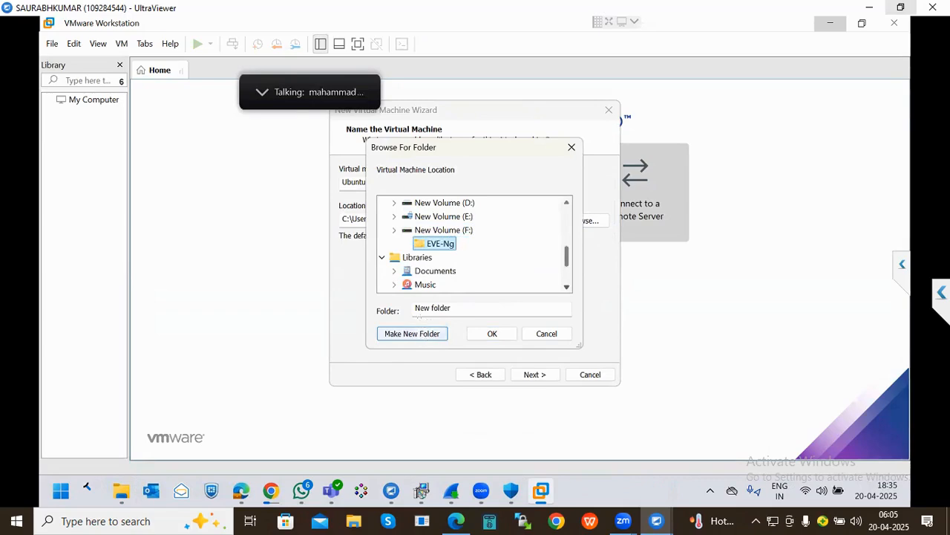
pyautogui.click(492, 334)
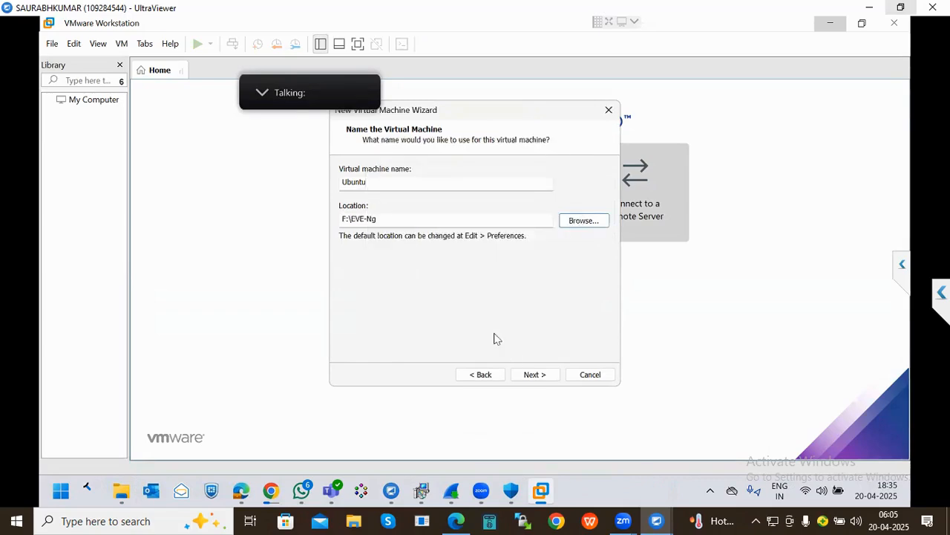
# - Set maximum disk size to 125 GB, stored as a single file, and continue to the summary
pyautogui.click(532, 374)
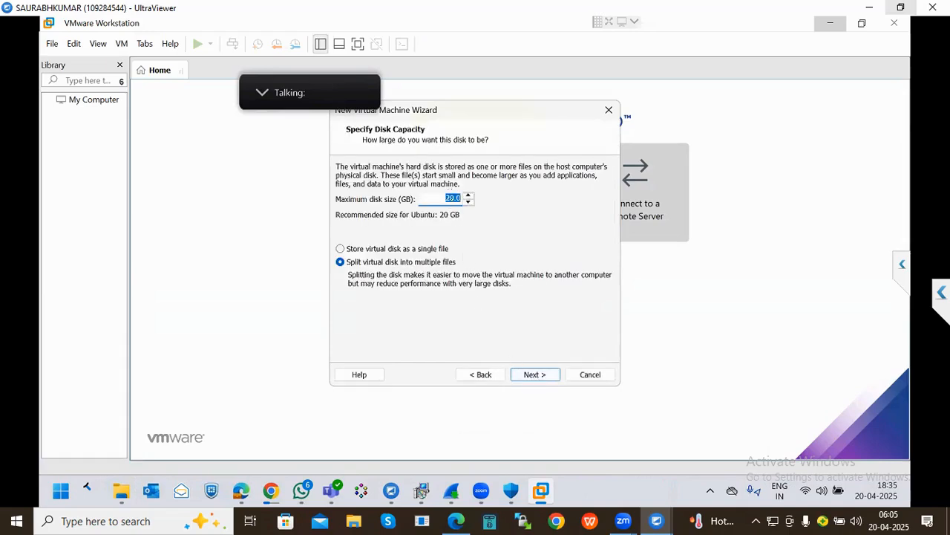
pyautogui.click(450, 197)
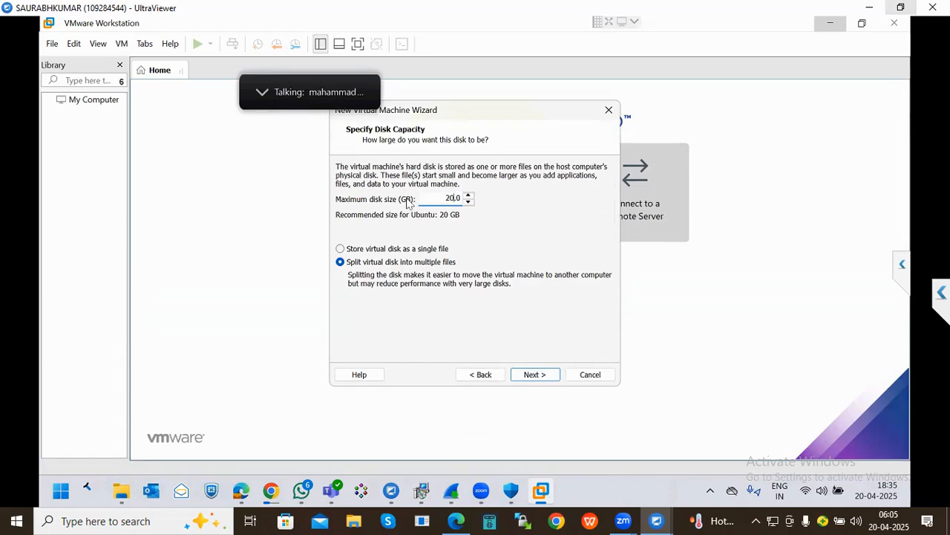
pyautogui.press('BackSpace')
pyautogui.press('BackSpace')
pyautogui.click(393, 250)
pyautogui.click(544, 379)
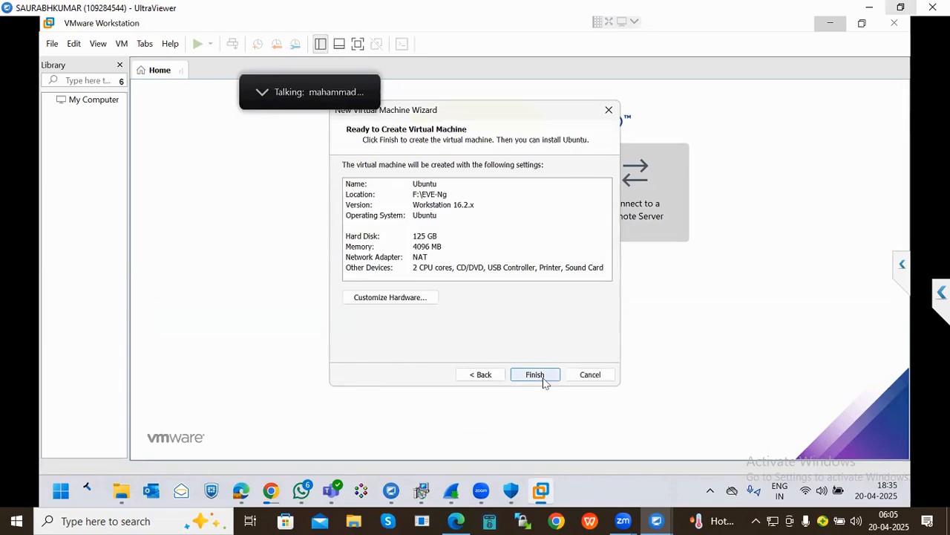
# - Create the Ubuntu VM with 4 GB memory and a 125 GB disk, then open its USB Controller settings
pyautogui.click(434, 247)
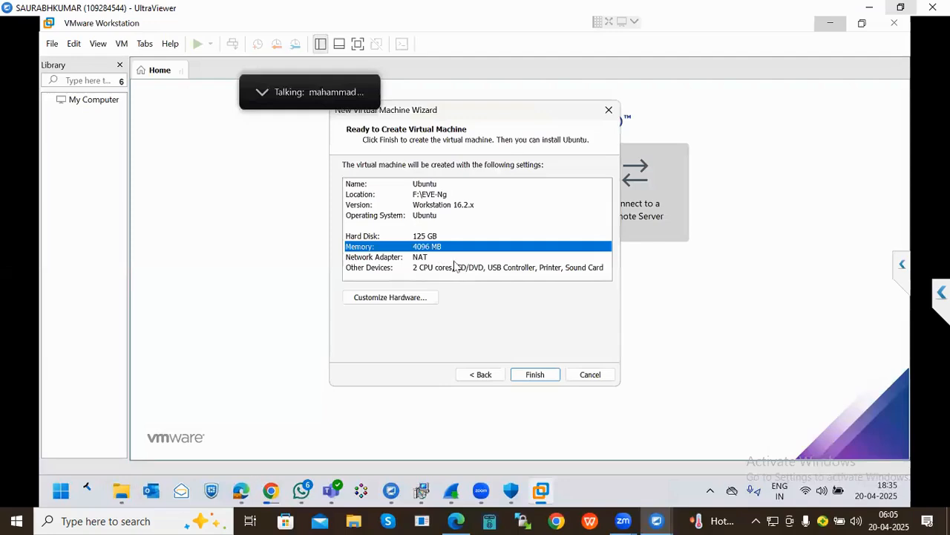
pyautogui.click(538, 377)
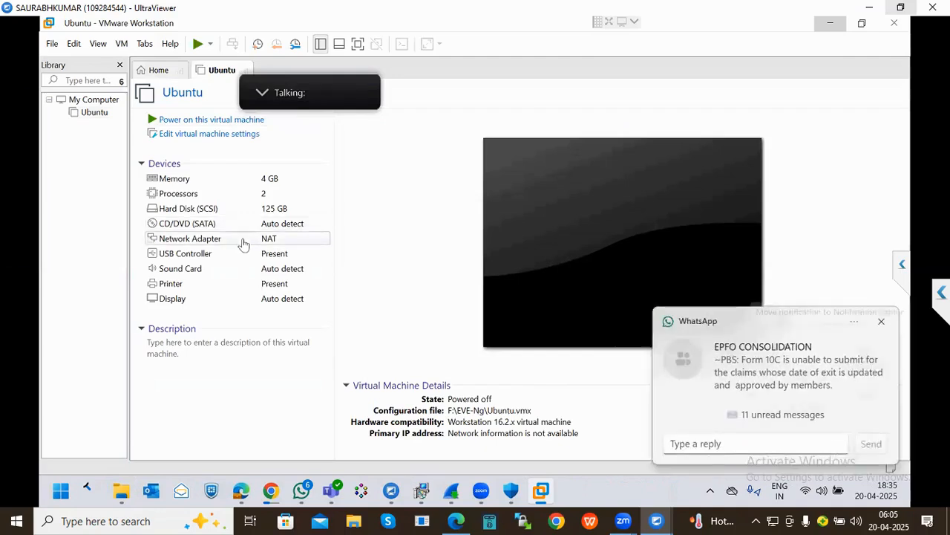
pyautogui.click(882, 323)
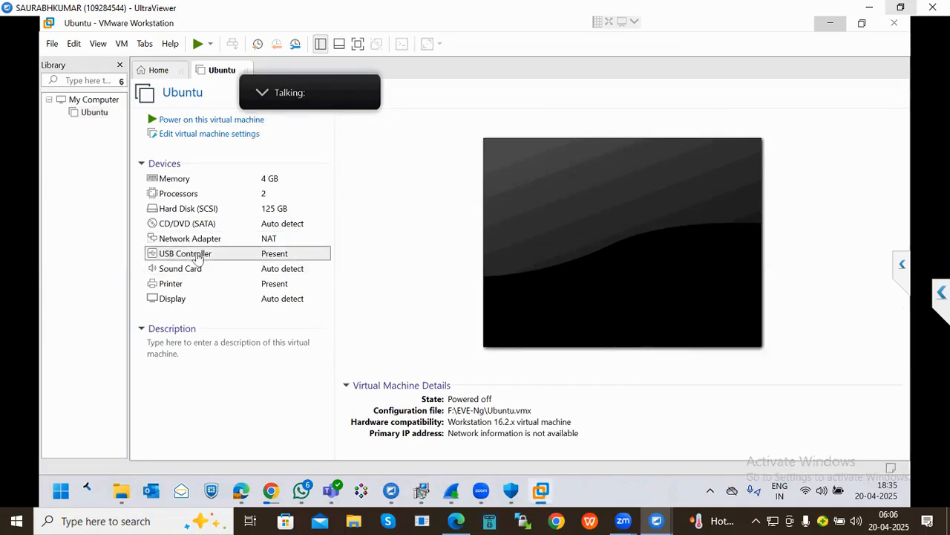
pyautogui.doubleClick(197, 257)
# - Run dxdiag to confirm 16384MB RAM and an i5-1235U CPU, then close it
pyautogui.press('super+r')
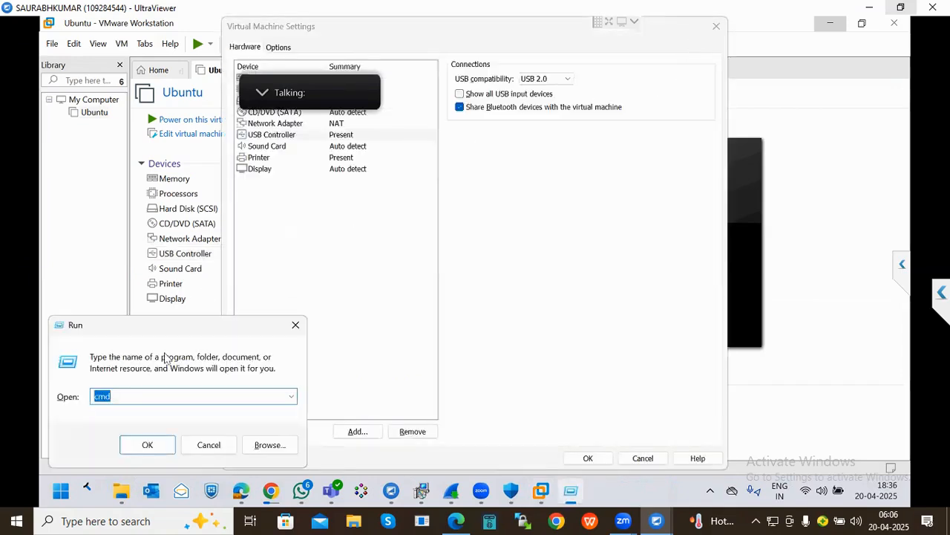
pyautogui.write('dxdiag')
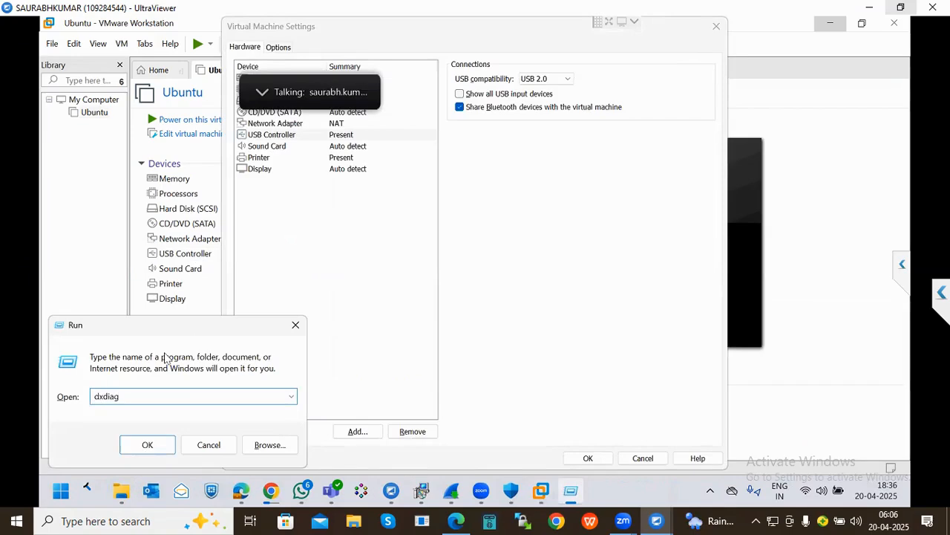
pyautogui.press('Return')
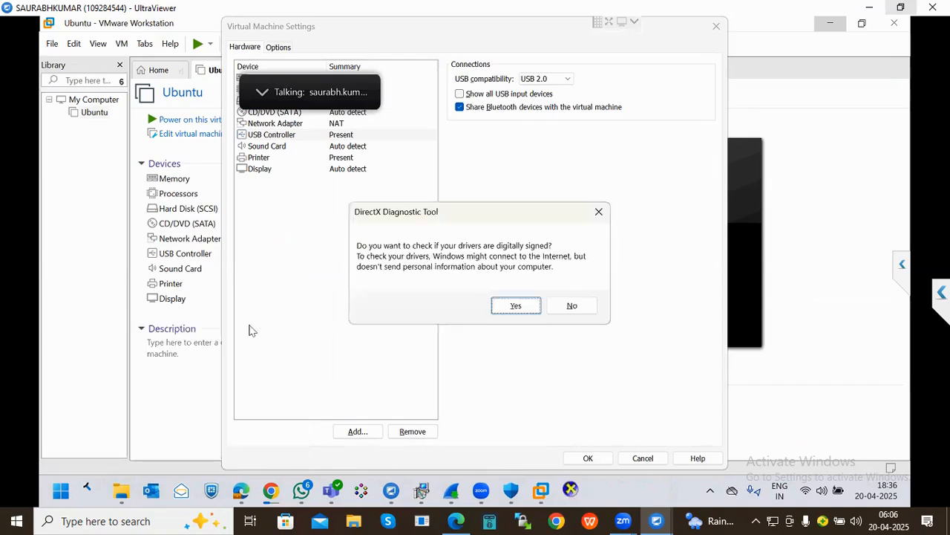
pyautogui.click(509, 306)
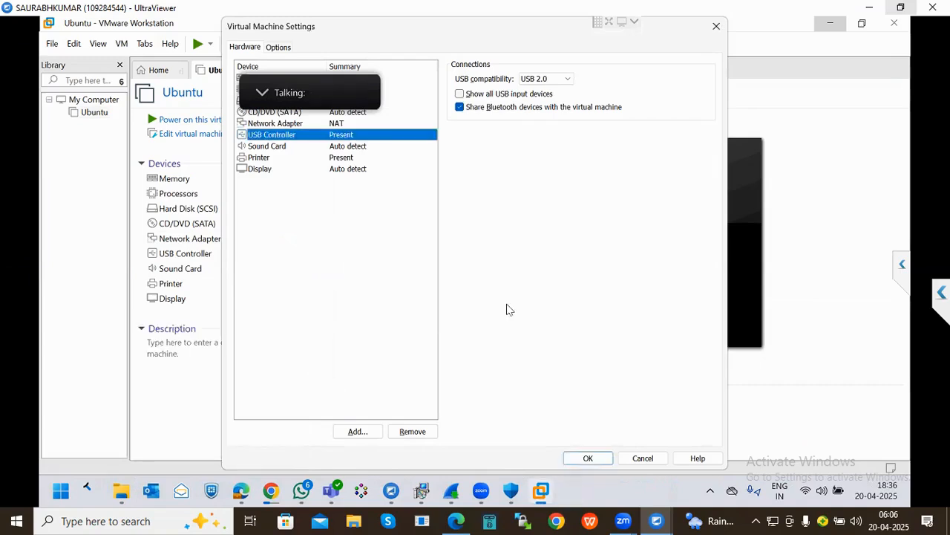
pyautogui.click(717, 29)
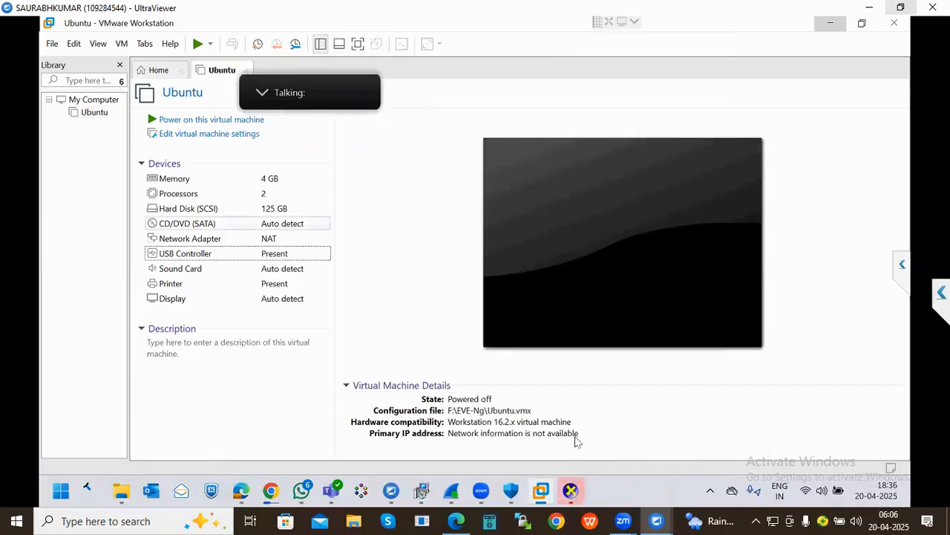
pyautogui.click(570, 490)
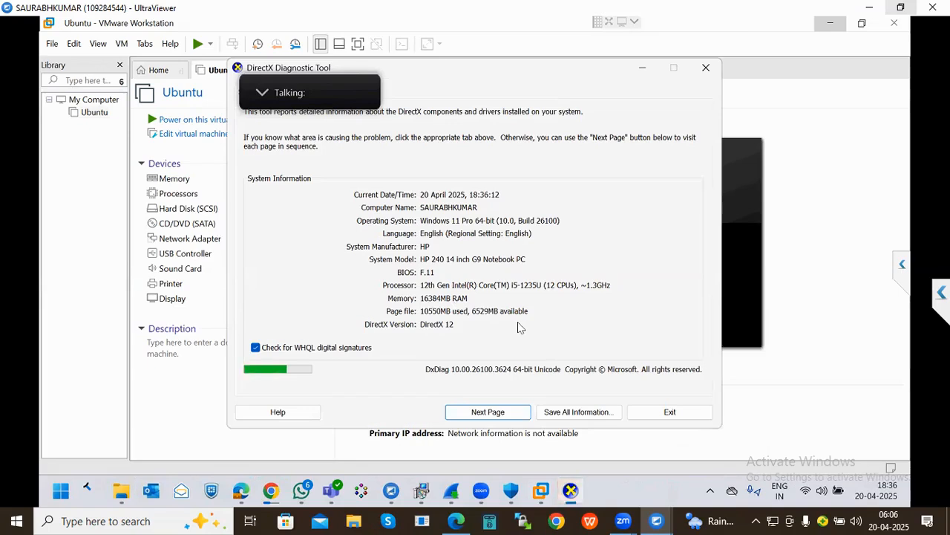
pyautogui.click(706, 68)
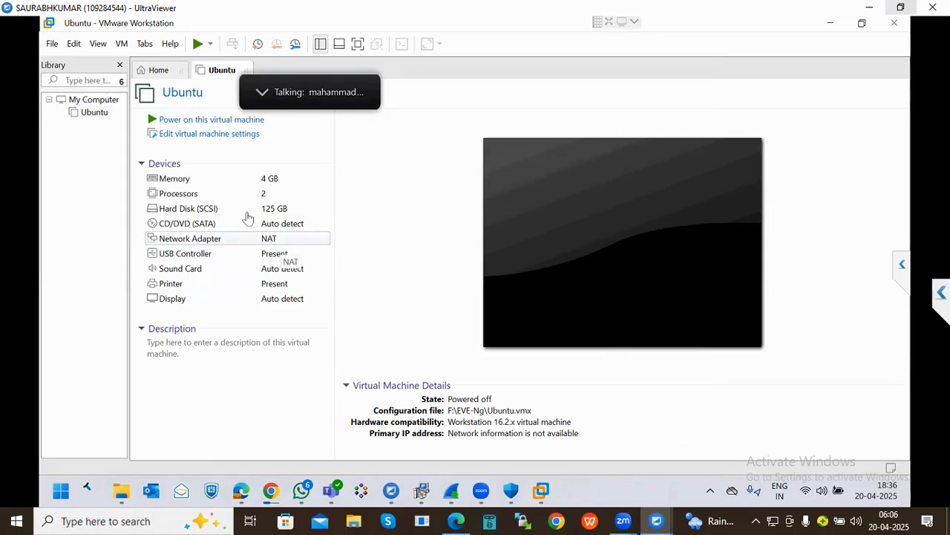
# - Switch the CD/DVD (SATA) drive to use an ISO image file
pyautogui.click(203, 226)
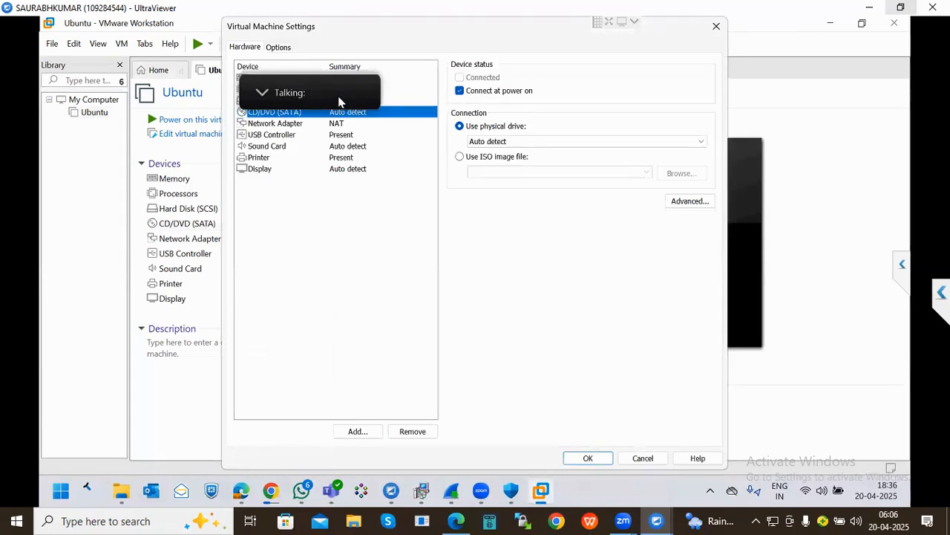
pyautogui.moveTo(338, 96)
pyautogui.moveTo(357, 78); pyautogui.dragTo(395, 52)
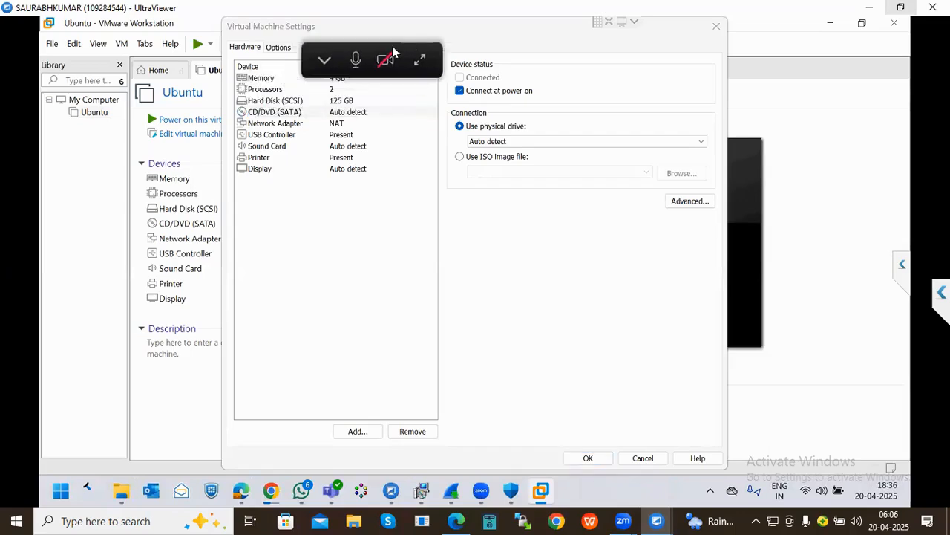
pyautogui.click(671, 182)
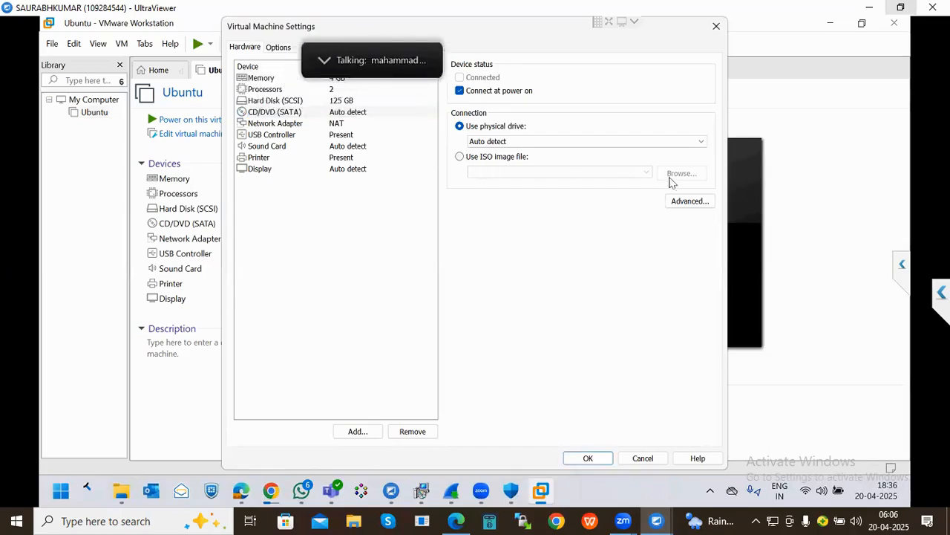
pyautogui.click(477, 157)
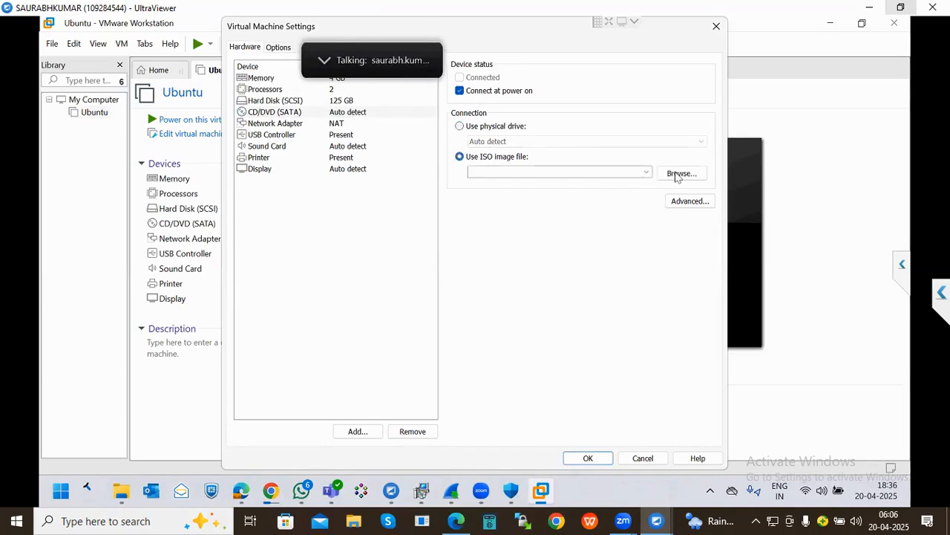
pyautogui.click(672, 175)
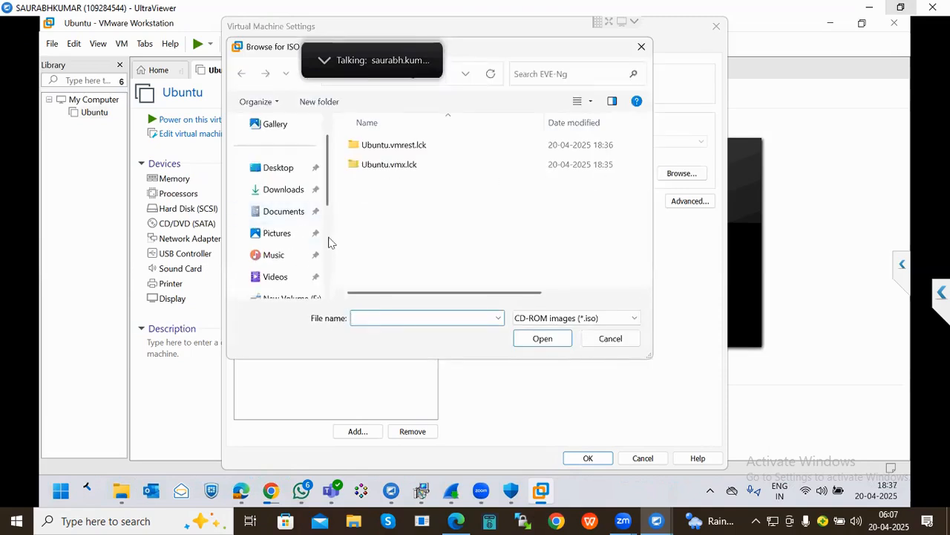
# - Attach F:\eve-ce-prod-6.2.0-4-full.iso to the drive and save the settings
pyautogui.scroll(-2, 331, 243)
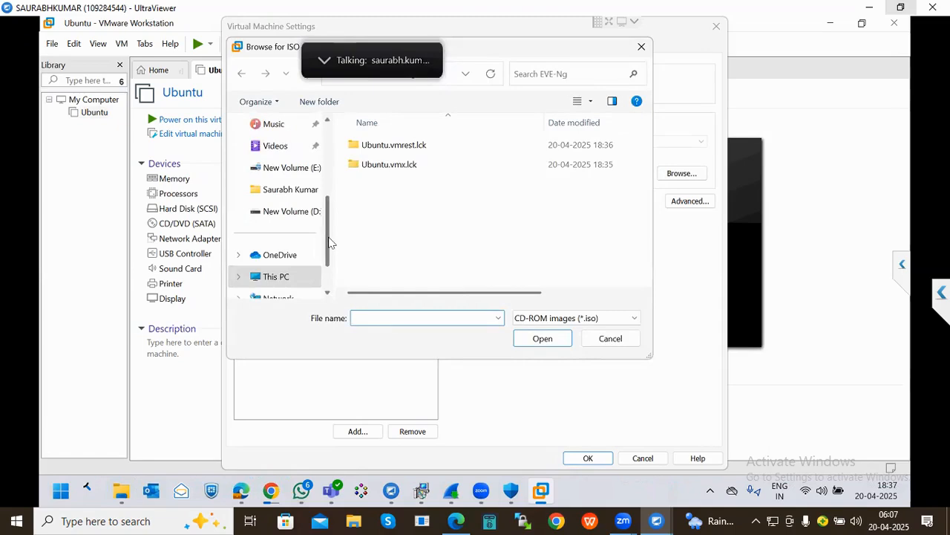
pyautogui.moveTo(331, 243); pyautogui.dragTo(331, 277)
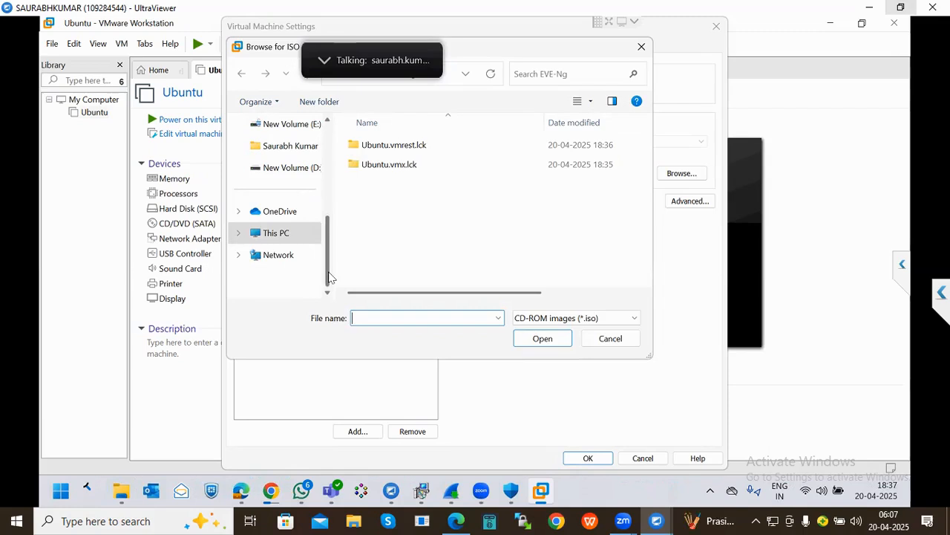
pyautogui.click(287, 170)
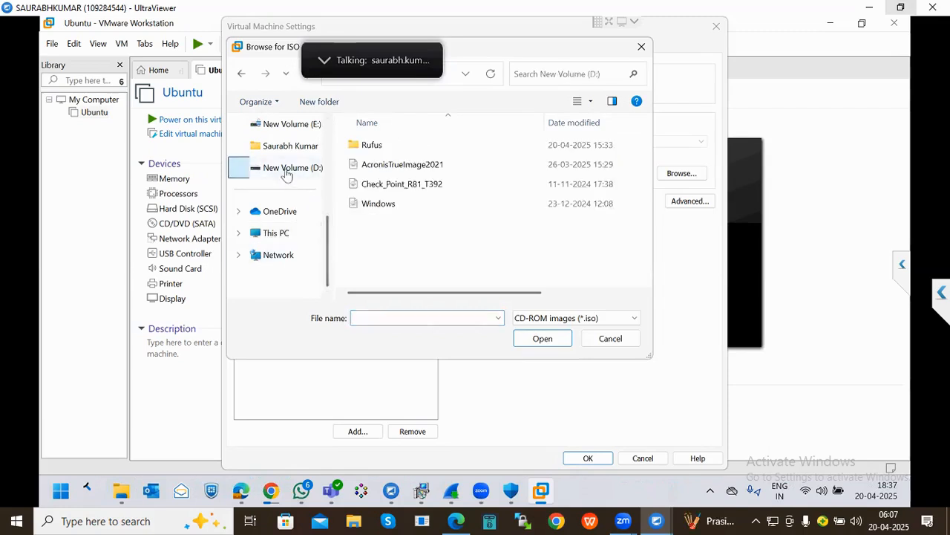
pyautogui.click(276, 235)
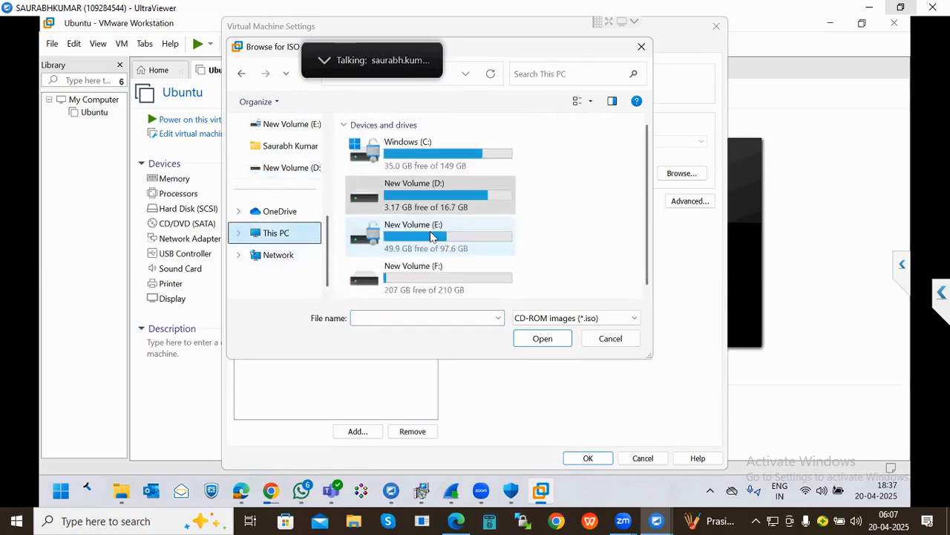
pyautogui.doubleClick(419, 271)
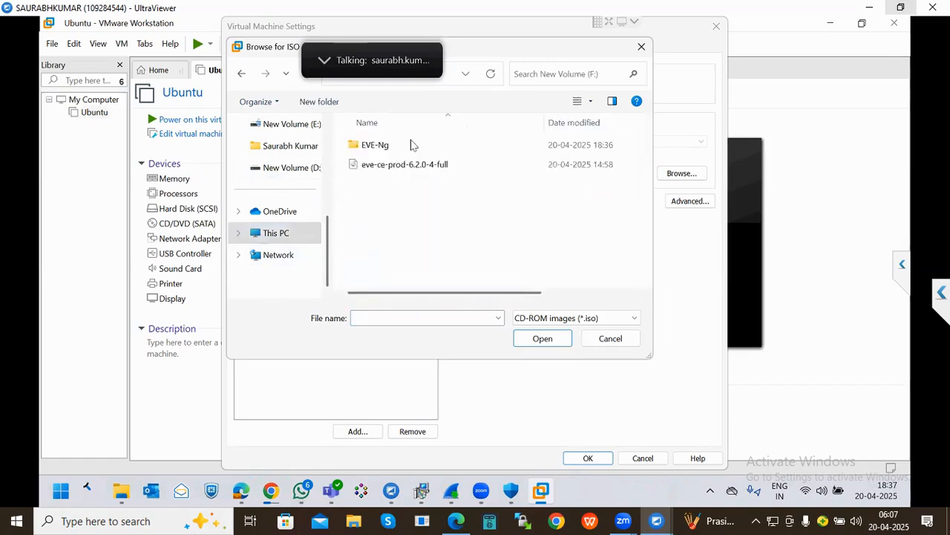
pyautogui.click(401, 164)
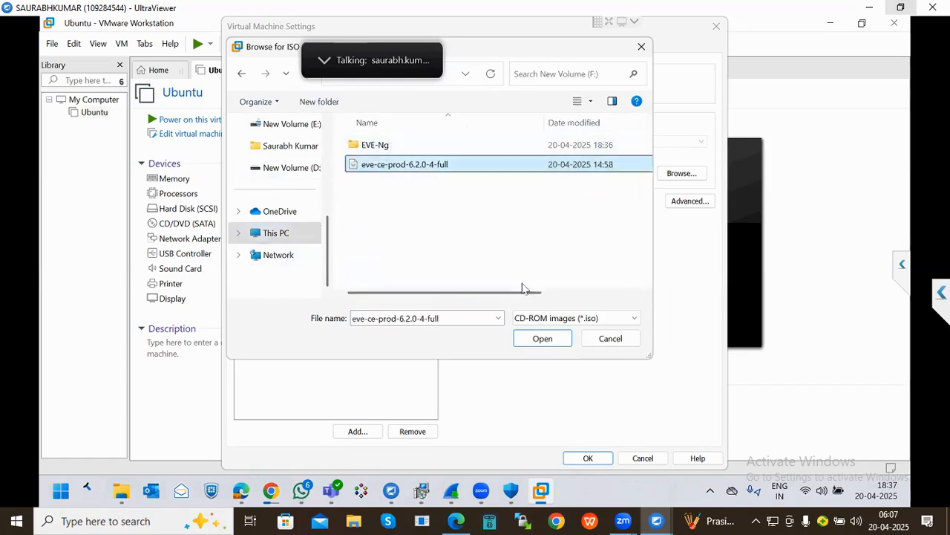
pyautogui.click(541, 340)
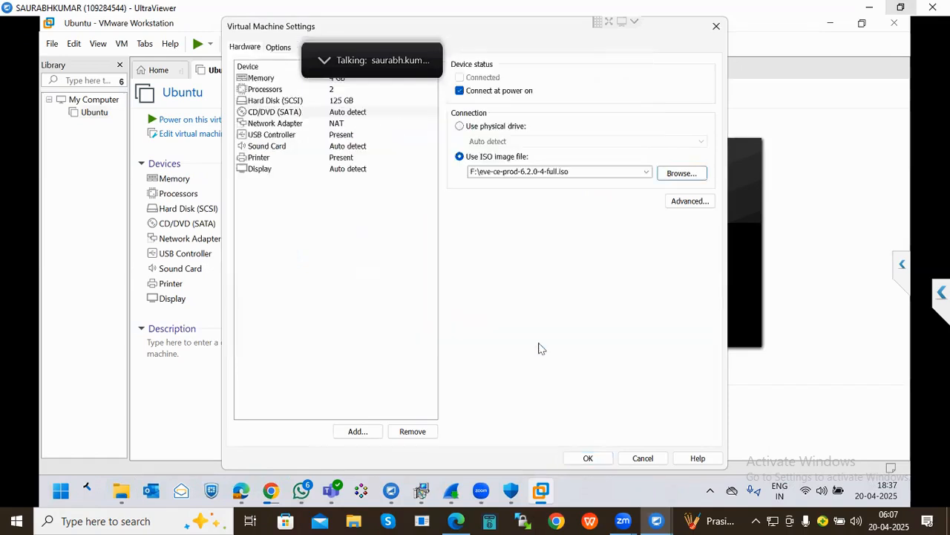
pyautogui.click(588, 458)
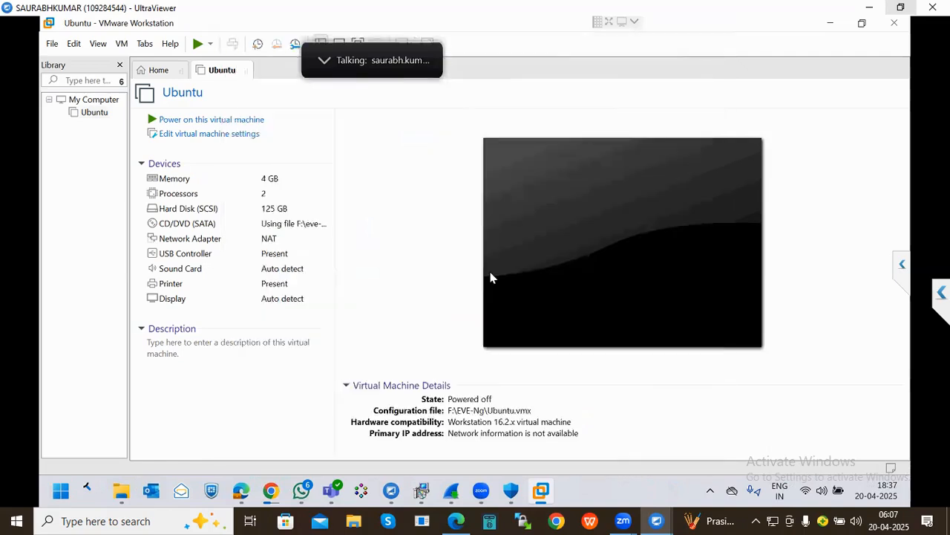
# - Power on the Ubuntu VM, suppress the side-channel hint, and halt the GRUB countdown
pyautogui.click(204, 121)
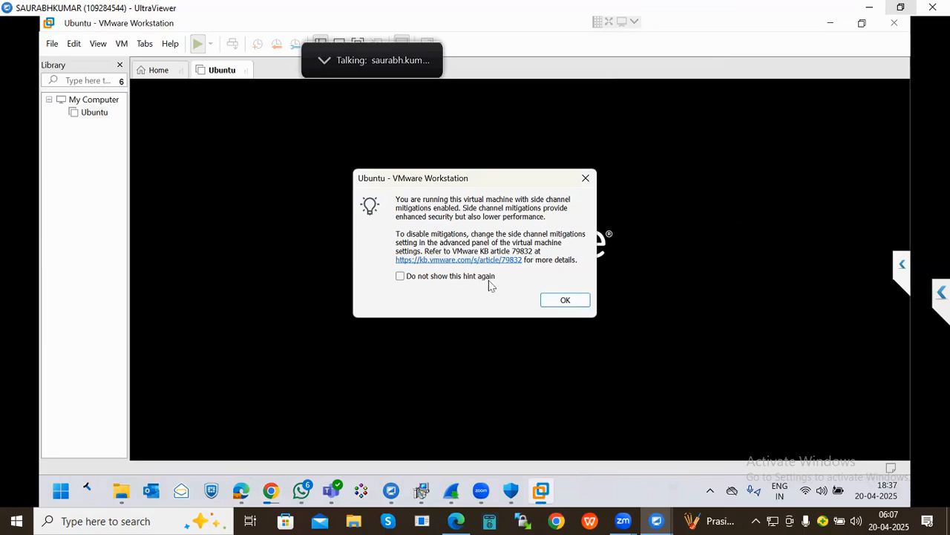
pyautogui.click(402, 277)
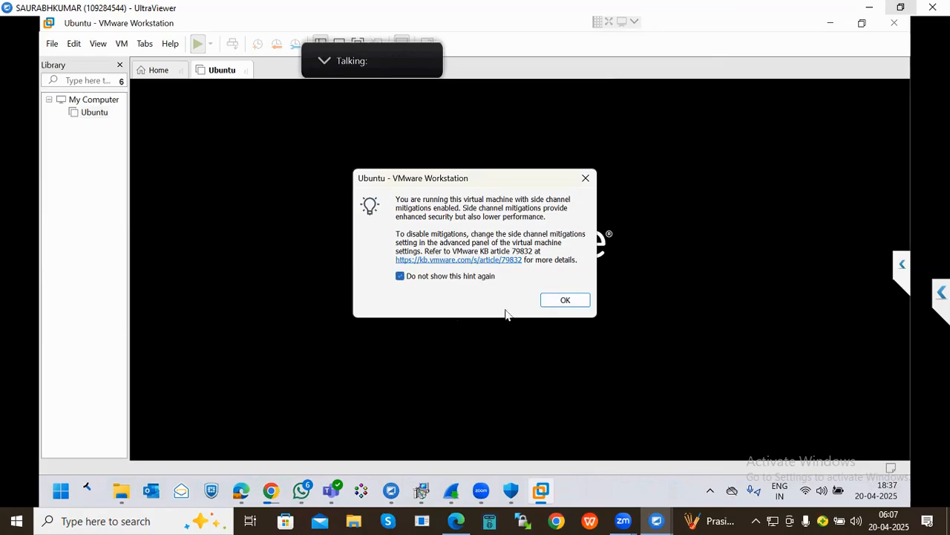
pyautogui.click(556, 304)
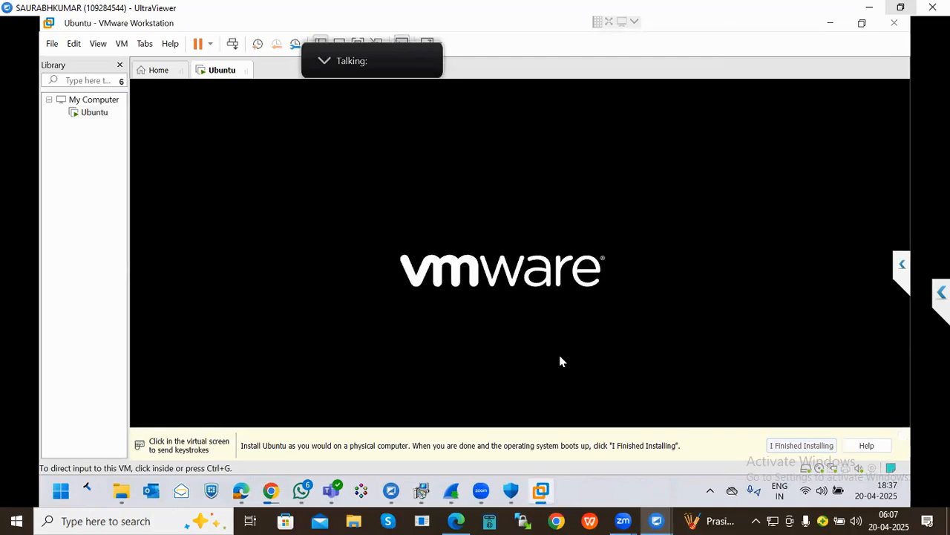
pyautogui.click(541, 272)
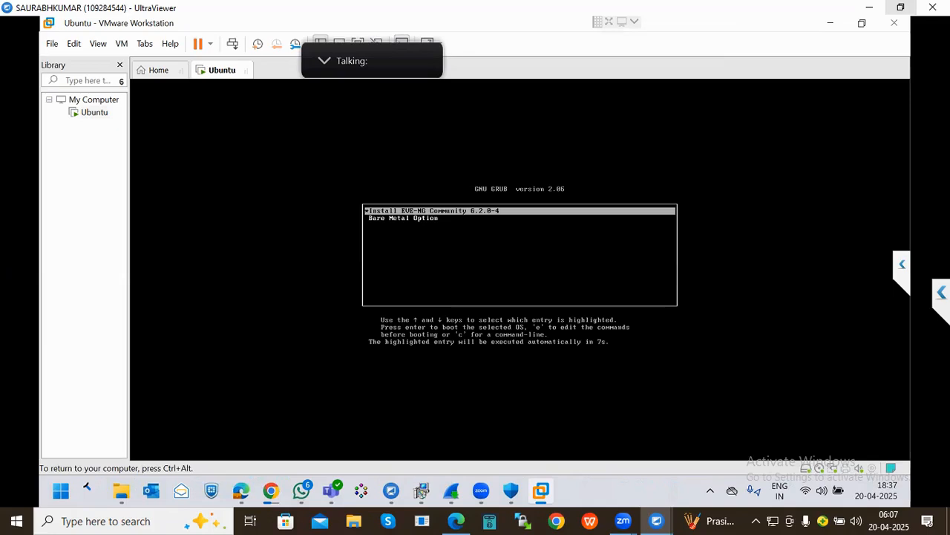
pyautogui.press('Up')
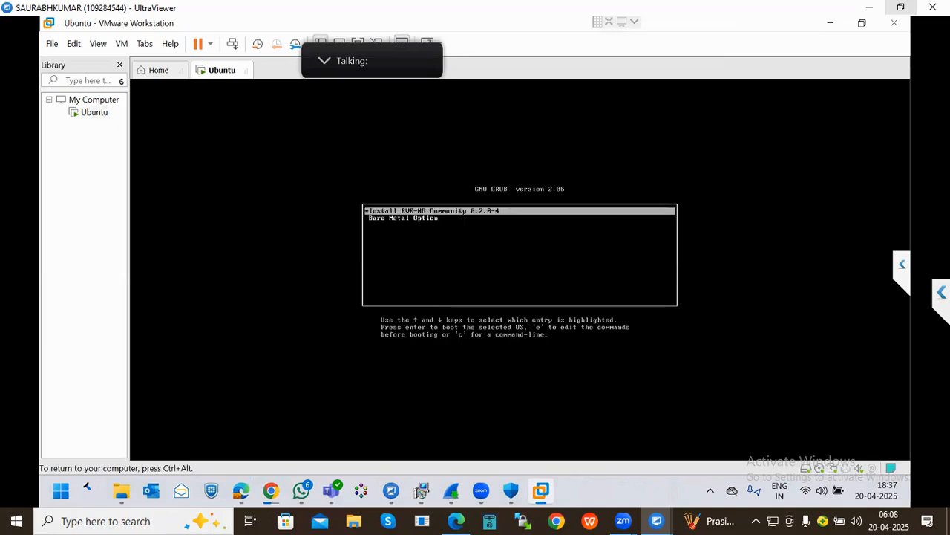
# - Boot the Install EVE-NG Community 6.2.0-4 entry from GRUB
pyautogui.press('Down')
pyautogui.press('Return')
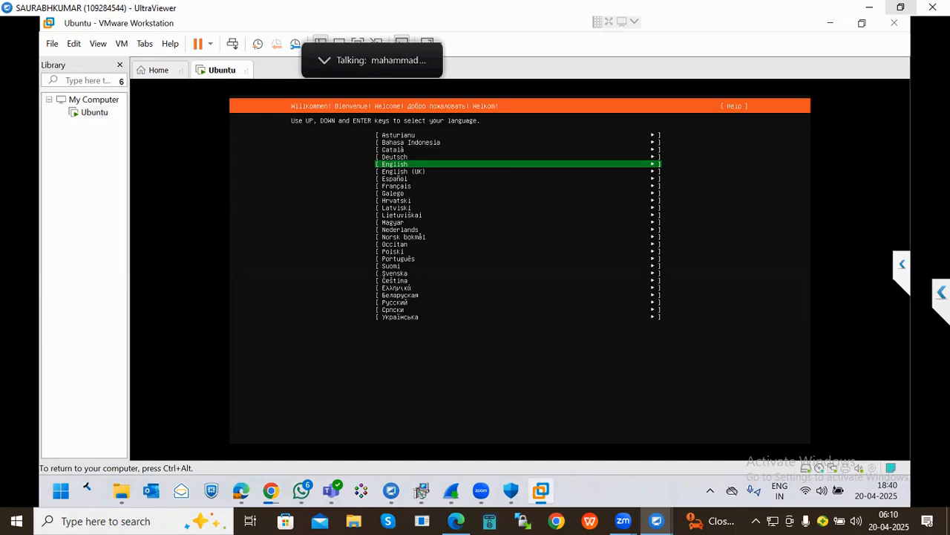
# - Choose English with the English (US) keyboard and confirm erasing the disk to install
pyautogui.press('Down')
pyautogui.press('Down')
pyautogui.press('Down')
pyautogui.press('Down')
pyautogui.press('Down')
pyautogui.press('Down')
pyautogui.press('Down')
pyautogui.press('Down')
pyautogui.press('Down')
pyautogui.press('Down')
pyautogui.press('Down')
pyautogui.press('Down')
pyautogui.press('Down')
pyautogui.press('Down')
pyautogui.press('Down')
pyautogui.press('Down')
pyautogui.press('Down')
pyautogui.press('Down')
pyautogui.press('Down')
pyautogui.press('Up')
pyautogui.press('Up')
pyautogui.press('Up')
pyautogui.press('Up')
pyautogui.press('Up')
pyautogui.press('Up')
pyautogui.press('Up')
pyautogui.press('Up')
pyautogui.press('Up')
pyautogui.press('Up')
pyautogui.press('Up')
pyautogui.press('Up')
pyautogui.press('Up')
pyautogui.press('Up')
pyautogui.press('Up')
pyautogui.press('Up')
pyautogui.press('Up')
pyautogui.press('Up')
pyautogui.press('Up')
pyautogui.press('Up')
pyautogui.press('Up')
pyautogui.press('Up')
pyautogui.press('Up')
pyautogui.press('Up')
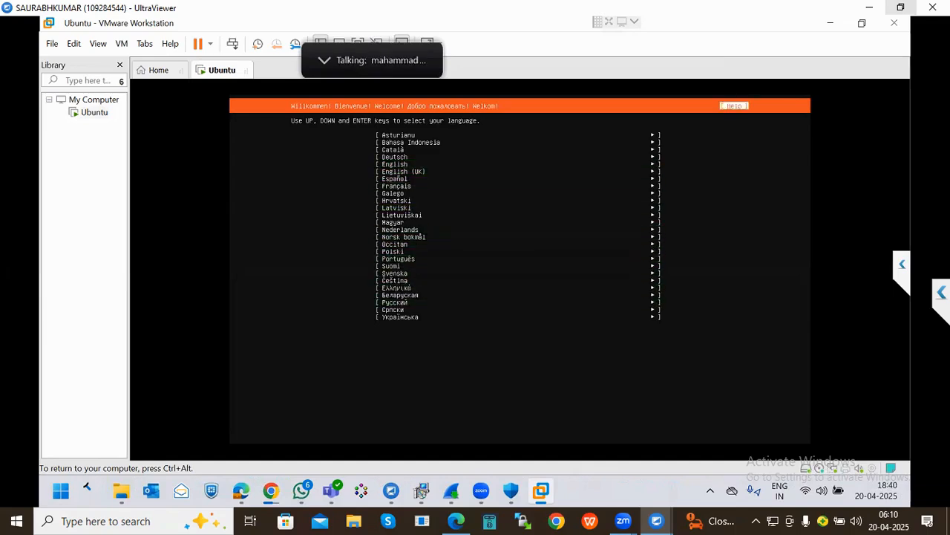
pyautogui.press('Down')
pyautogui.press('Down')
pyautogui.press('Down')
pyautogui.press('Down')
pyautogui.press('Down')
pyautogui.press('Down')
pyautogui.press('Down')
pyautogui.press('Down')
pyautogui.press('Down')
pyautogui.press('Down')
pyautogui.press('Down')
pyautogui.press('Down')
pyautogui.press('Down')
pyautogui.press('Down')
pyautogui.press('Down')
pyautogui.press('Down')
pyautogui.press('Down')
pyautogui.press('Down')
pyautogui.press('Down')
pyautogui.press('Down')
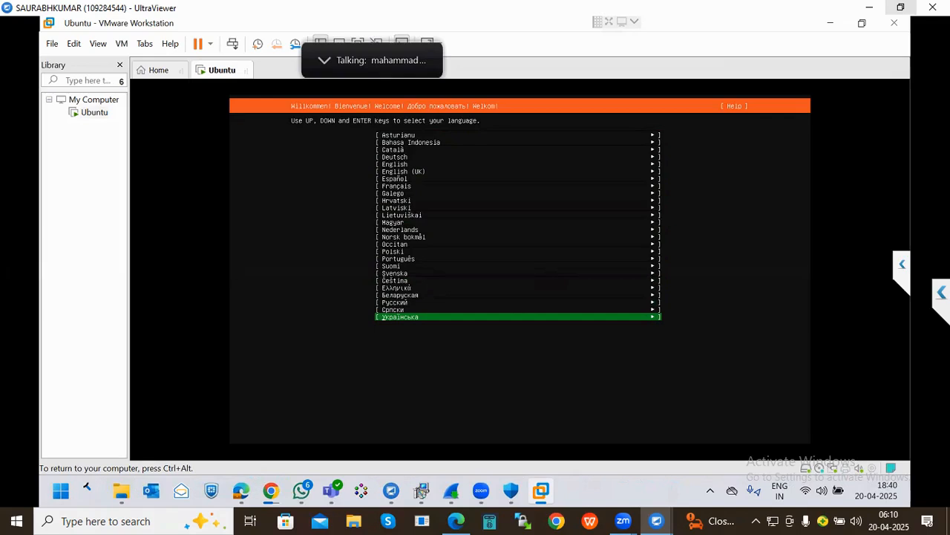
pyautogui.press('Up')
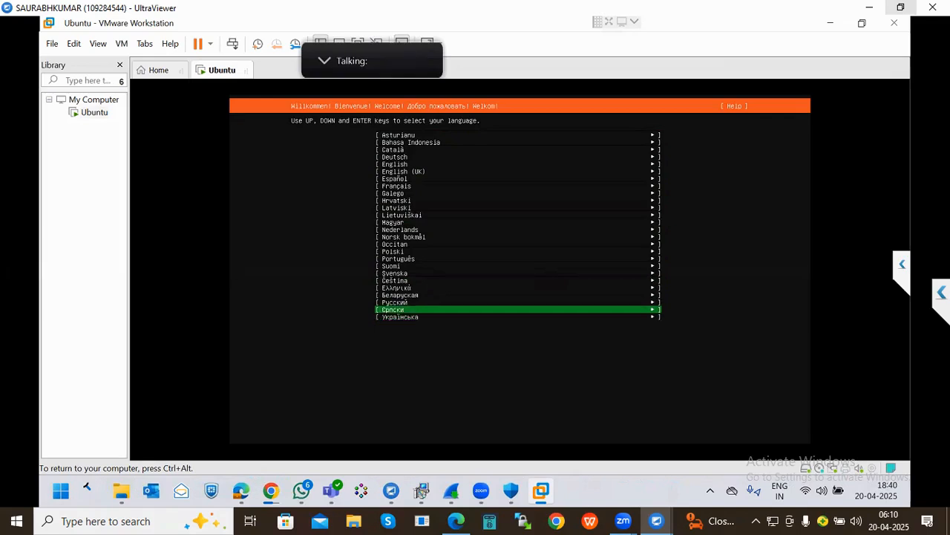
pyautogui.press('Up')
pyautogui.press('Up')
pyautogui.press('Up')
pyautogui.press('Up')
pyautogui.press('Up')
pyautogui.press('Up')
pyautogui.press('Up')
pyautogui.press('Up')
pyautogui.press('Up')
pyautogui.press('Up')
pyautogui.press('Up')
pyautogui.press('Up')
pyautogui.press('Up')
pyautogui.press('Up')
pyautogui.press('Up')
pyautogui.press('Up')
pyautogui.press('Up')
pyautogui.press('Up')
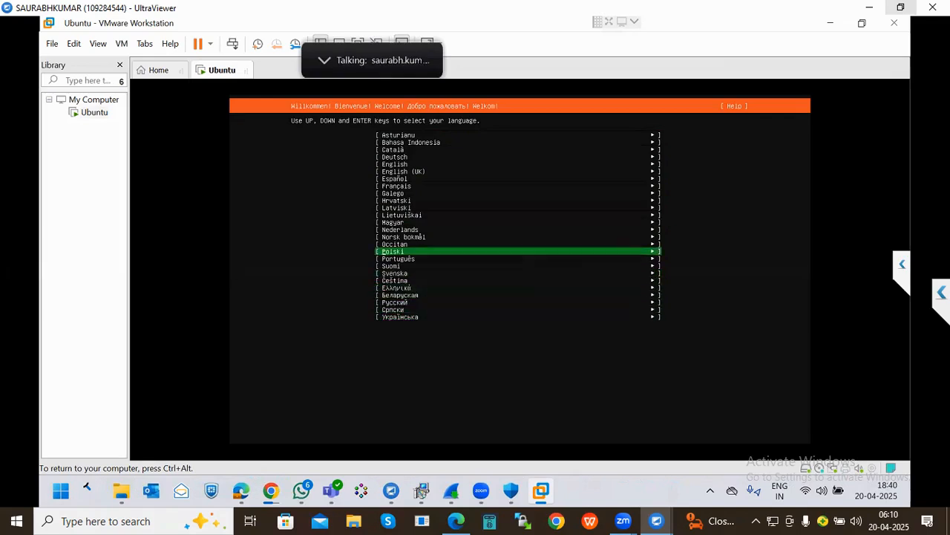
pyautogui.press('Up')
pyautogui.press('Up')
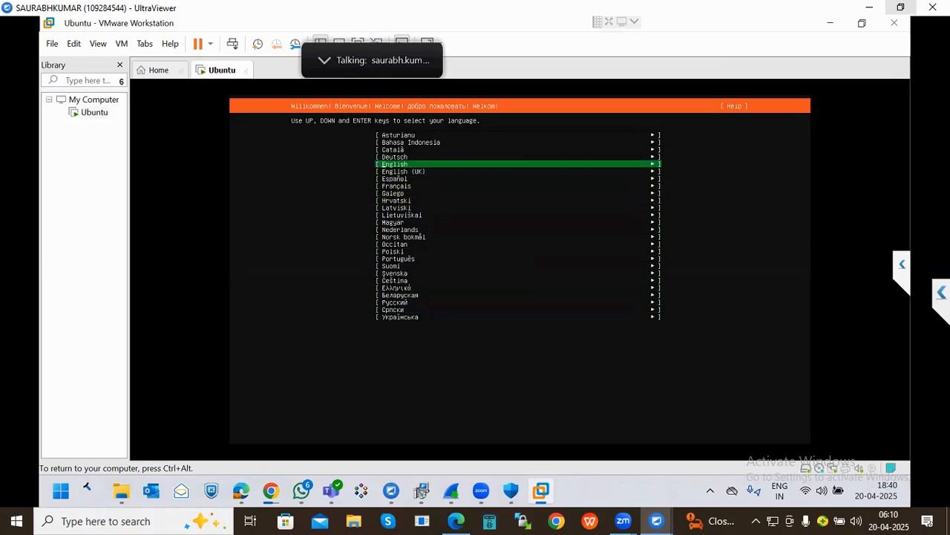
pyautogui.press('Return')
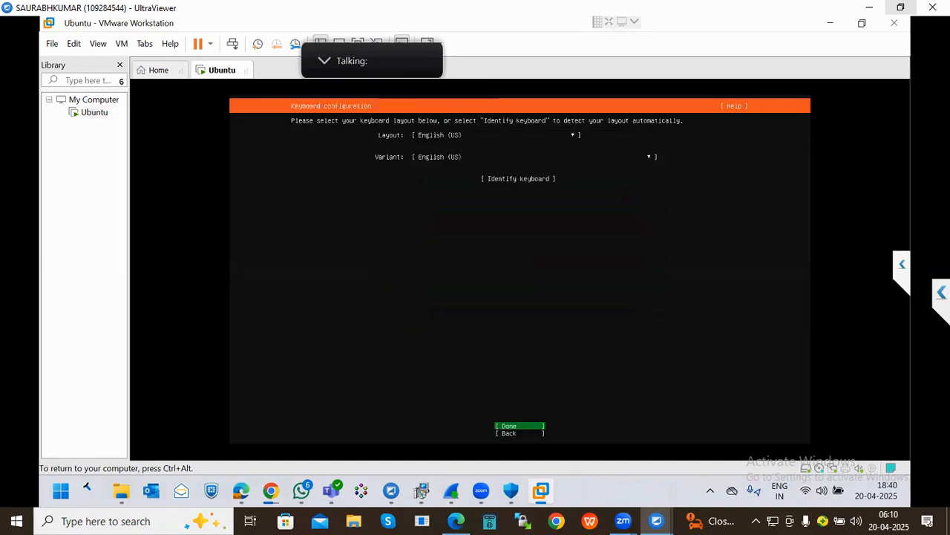
pyautogui.press('Return')
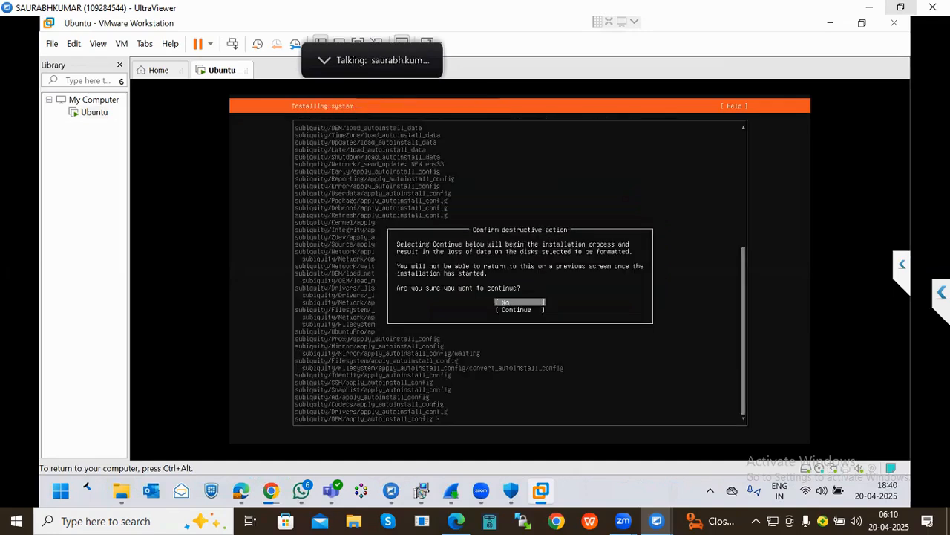
pyautogui.press('Down')
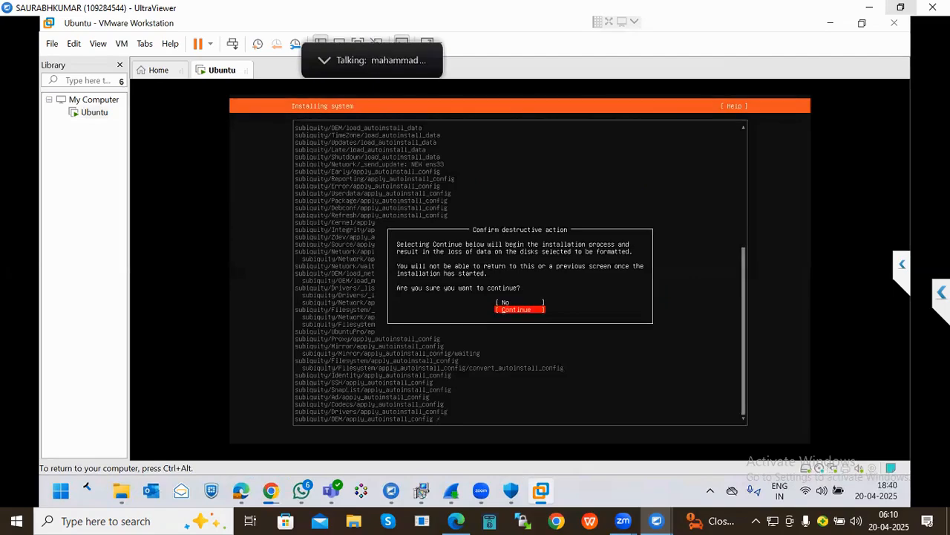
pyautogui.press('Return')
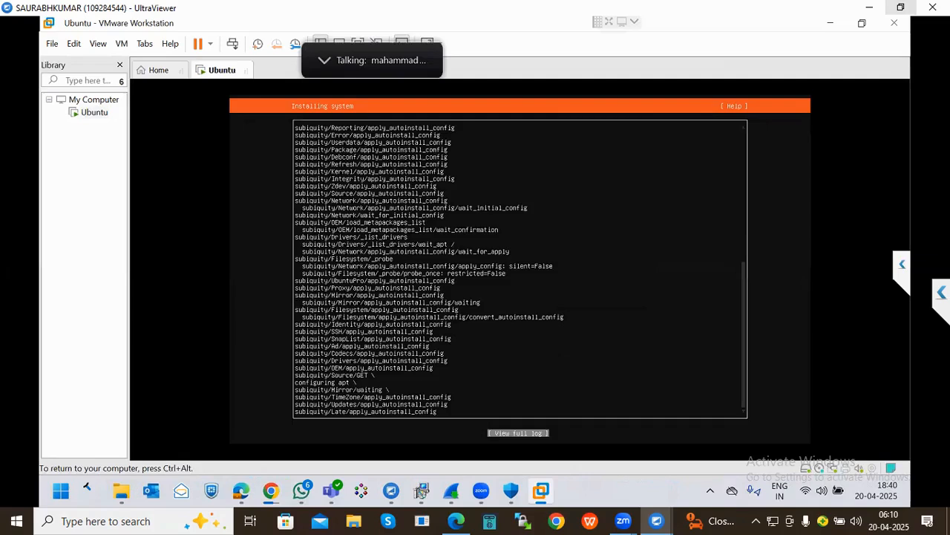